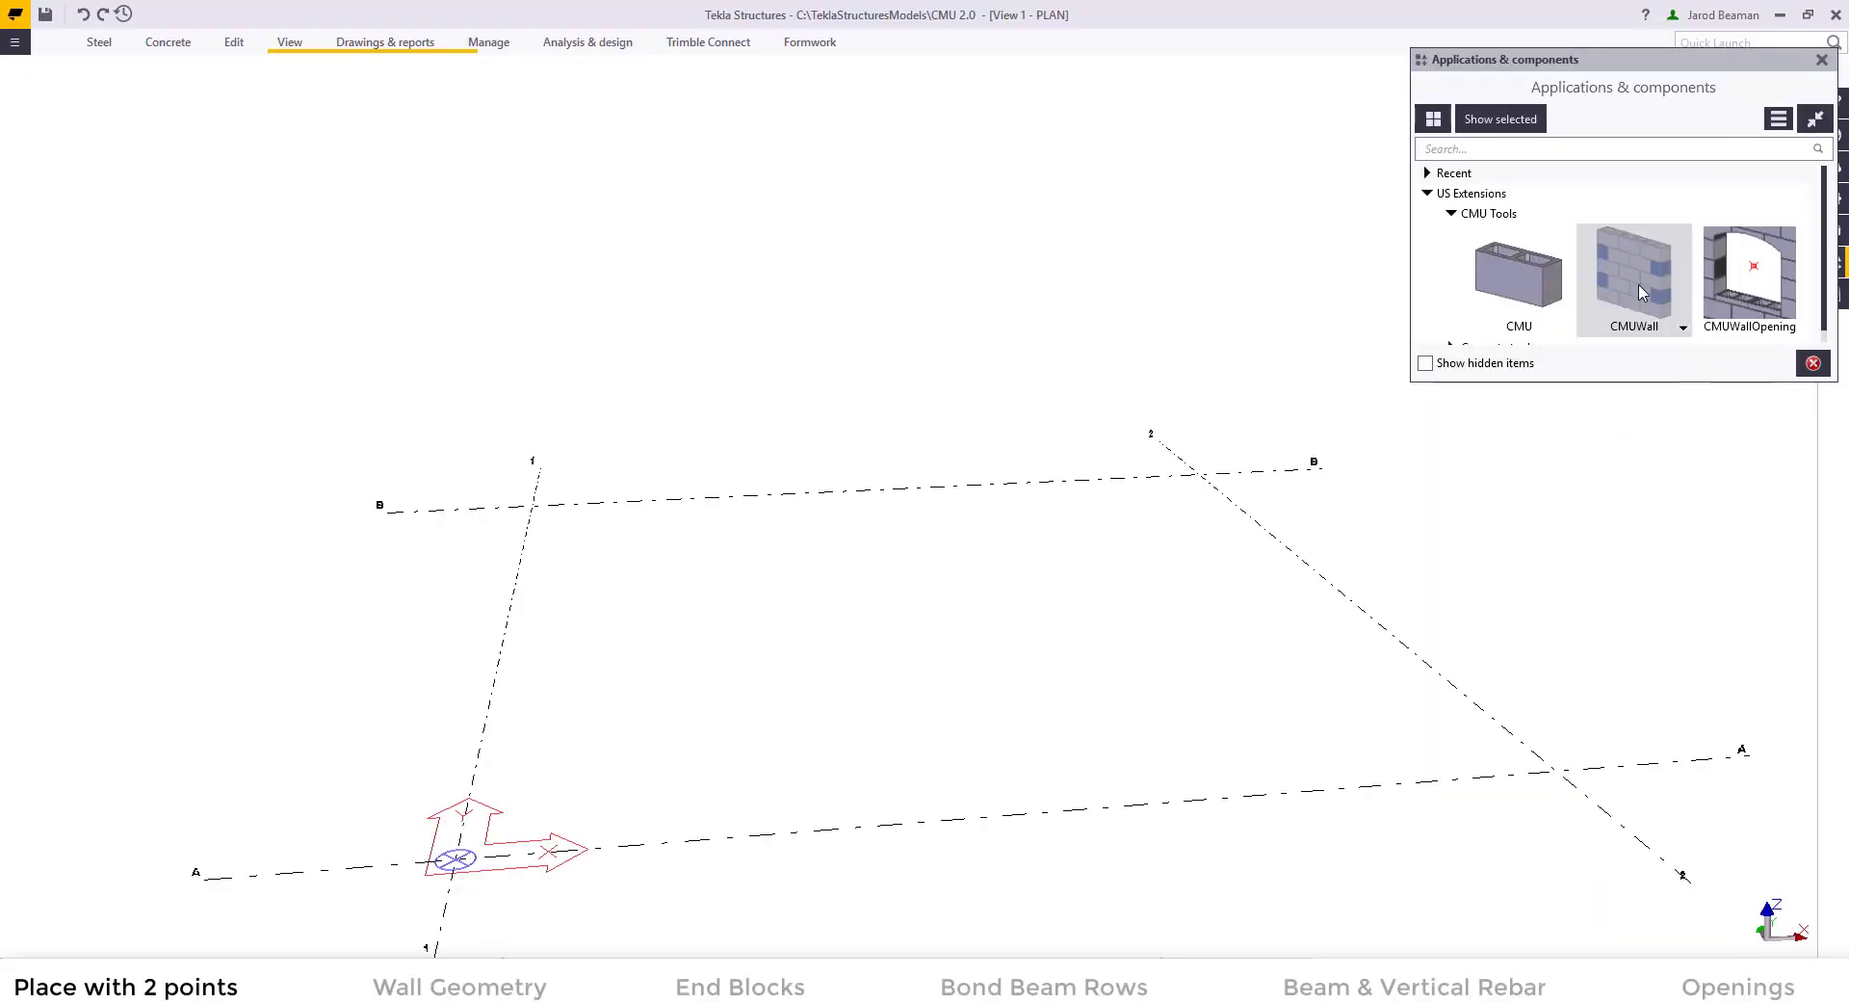
- Place a CMU wall along grid A from grid line 1 to grid line 2
click(441, 851)
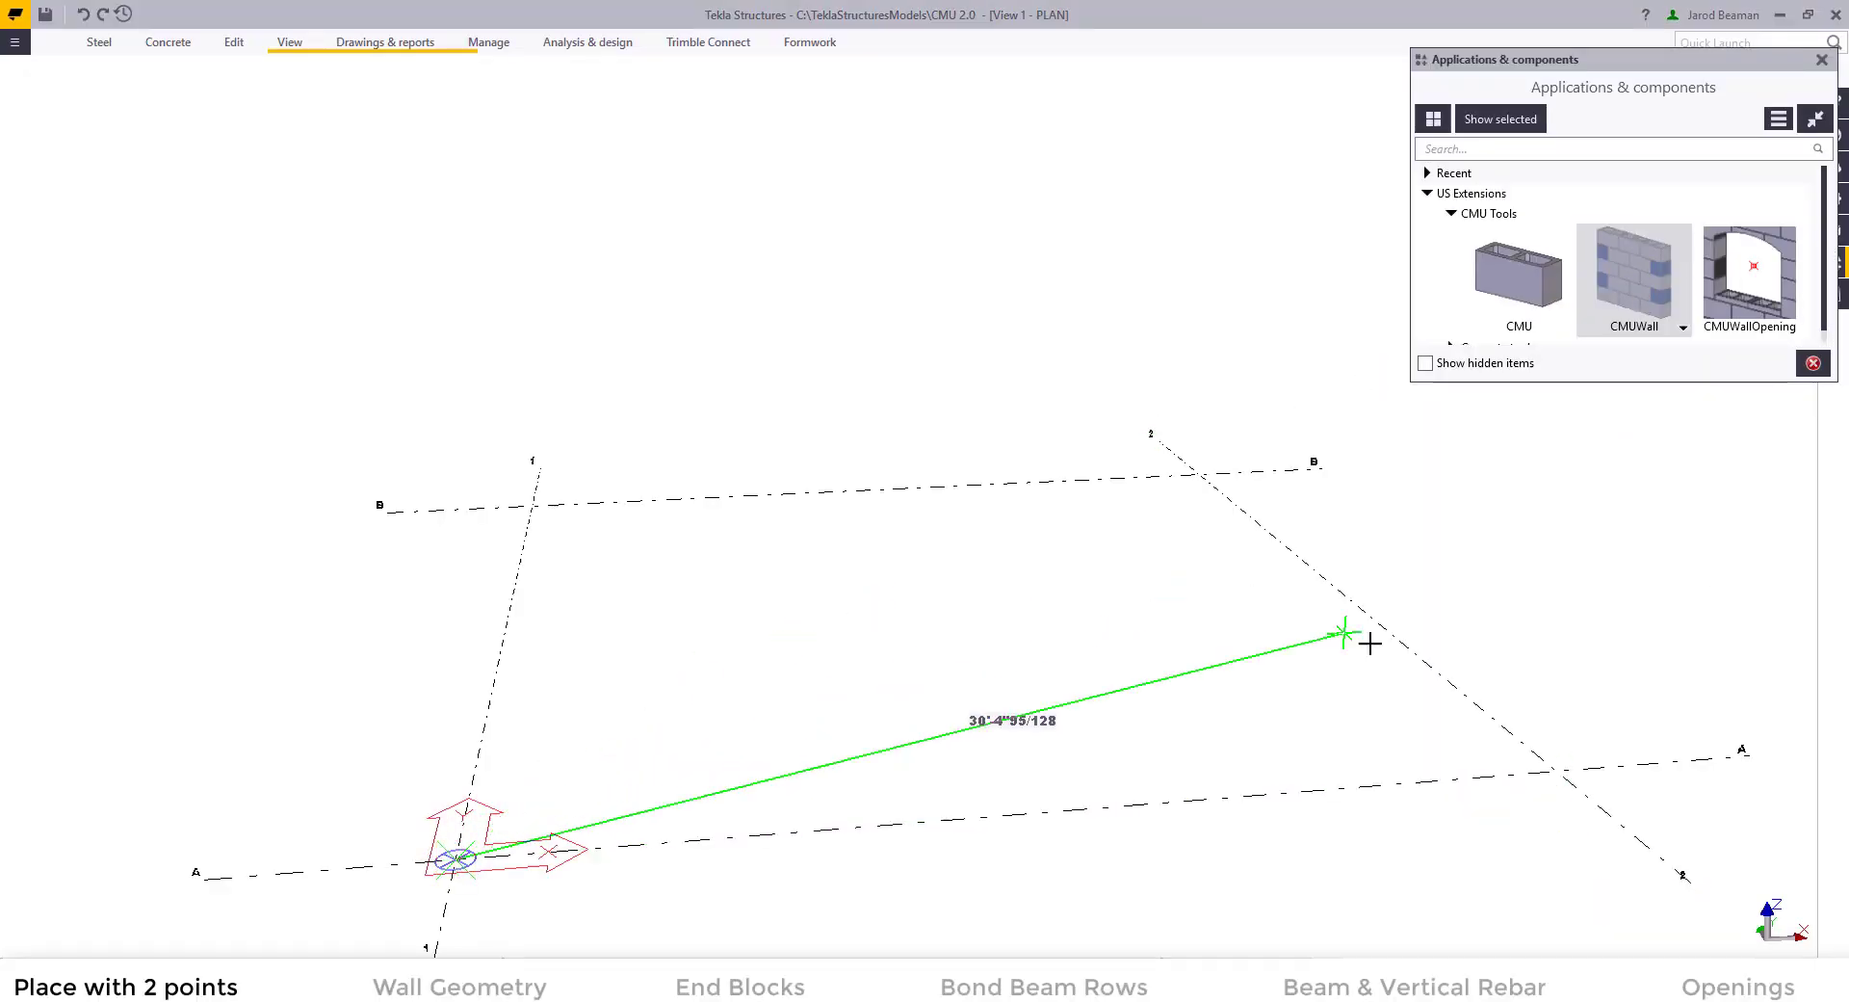
click(1556, 770)
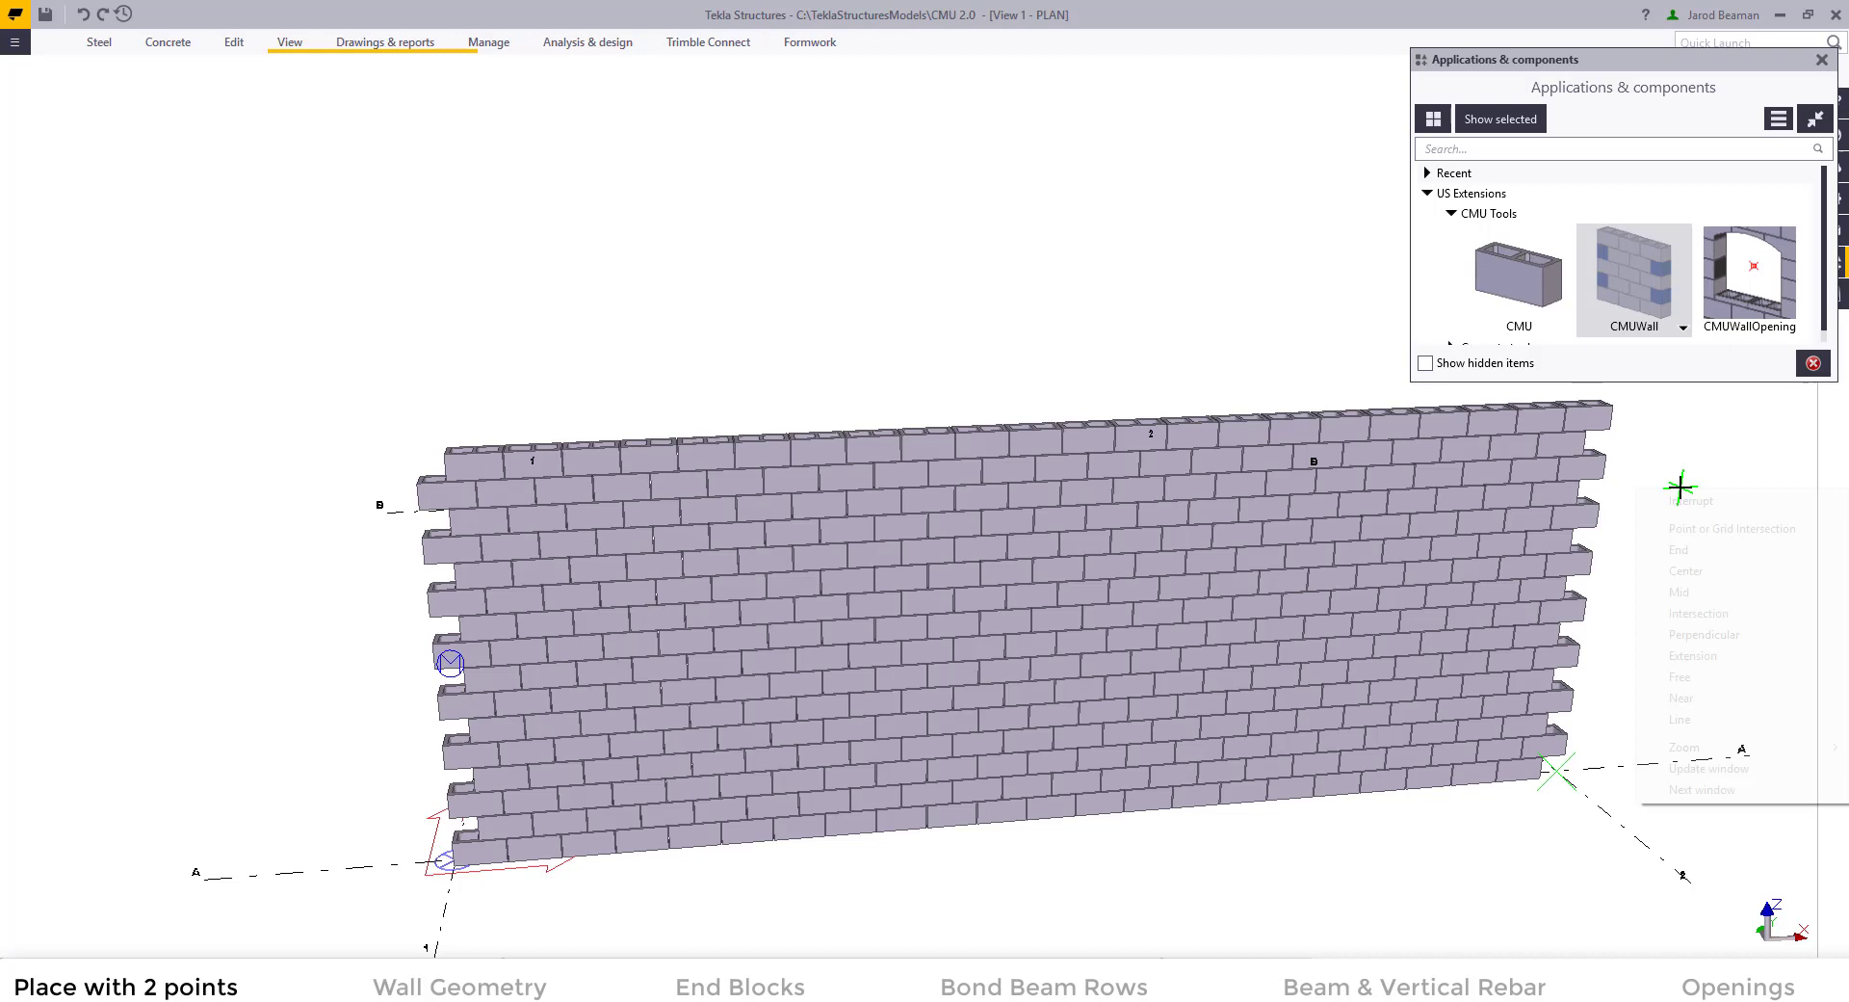
- Load the 8 in Units preset in the CMU Wall properties and apply it to the placed wall
double_click(1627, 268)
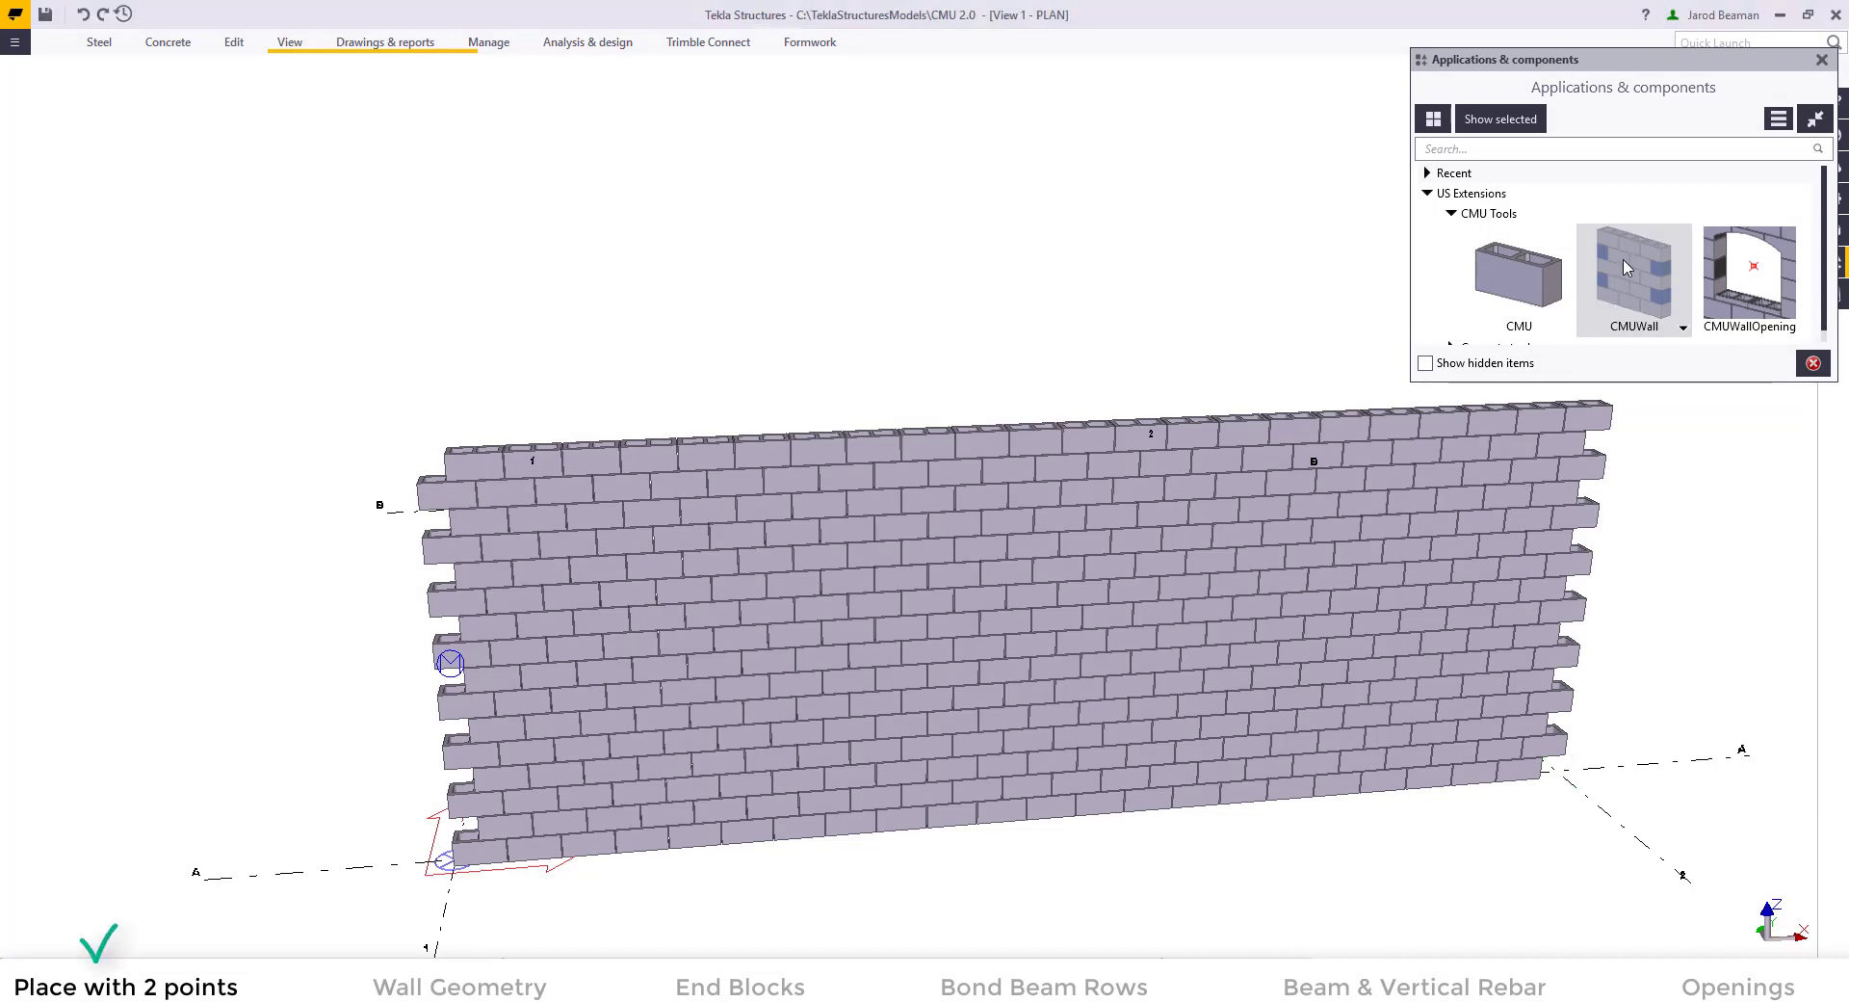
drag(1036, 270, 507, 87)
click(372, 112)
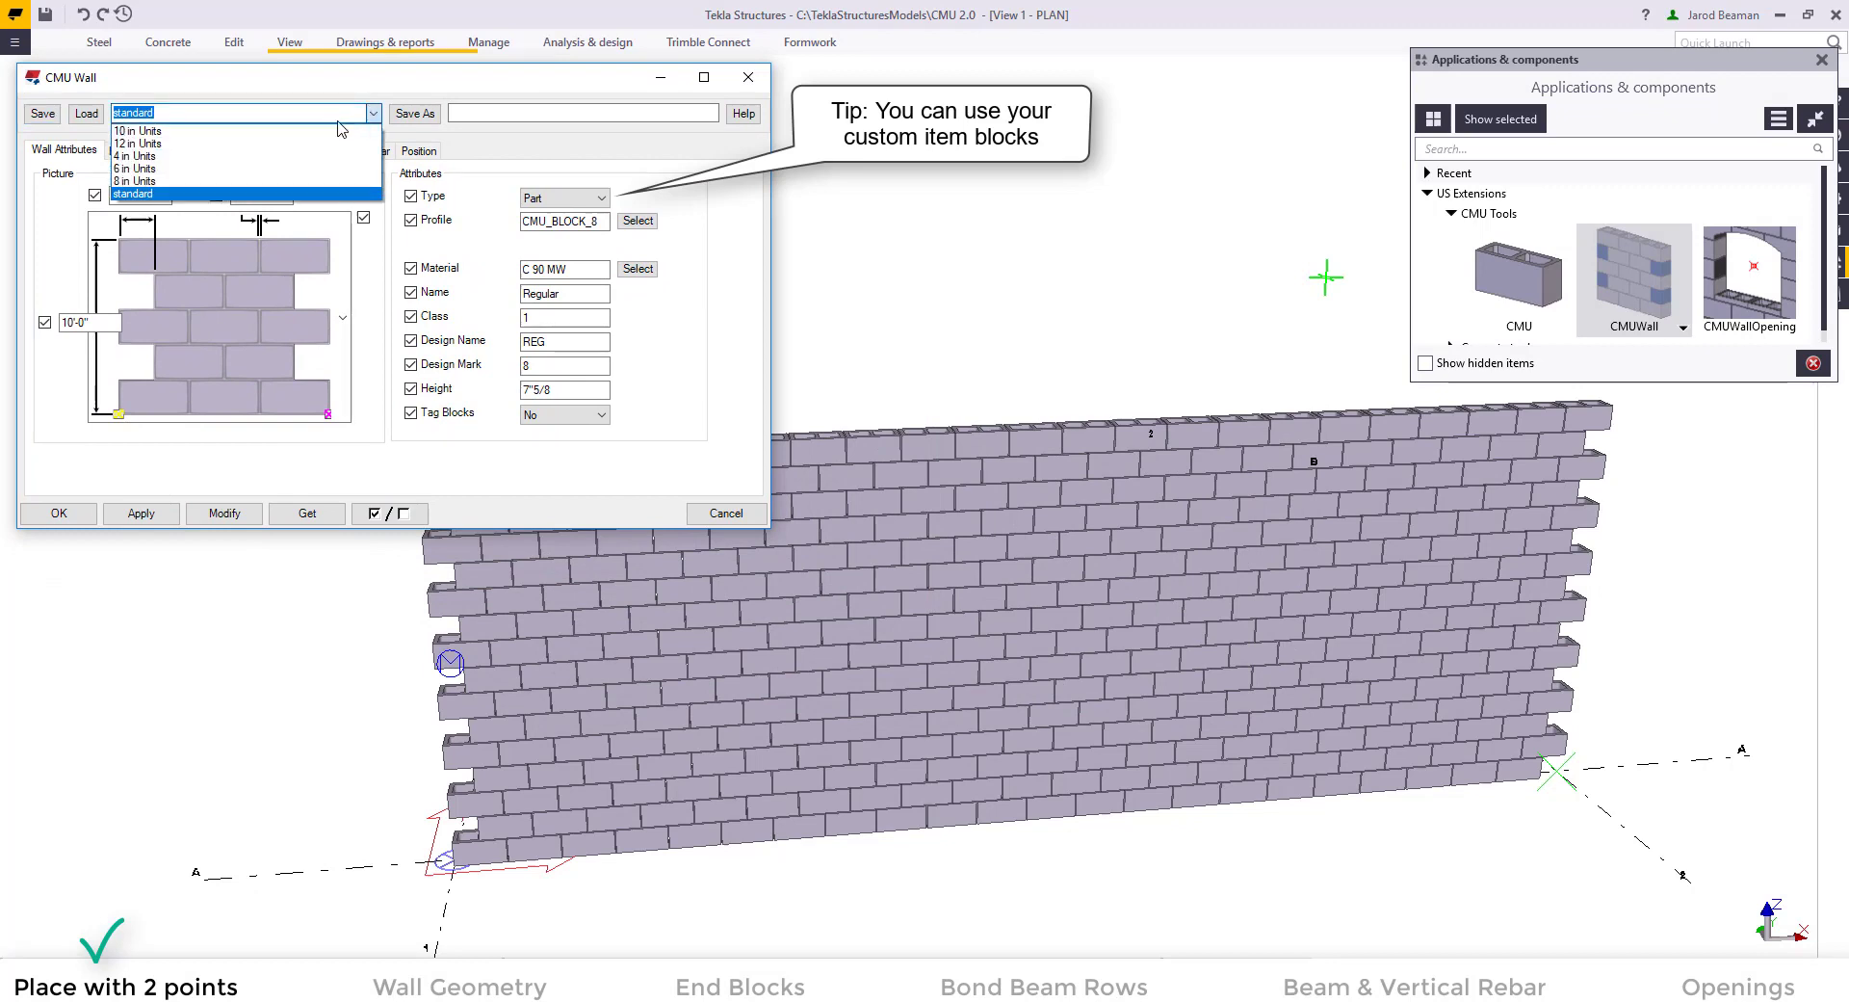
click(134, 180)
click(87, 114)
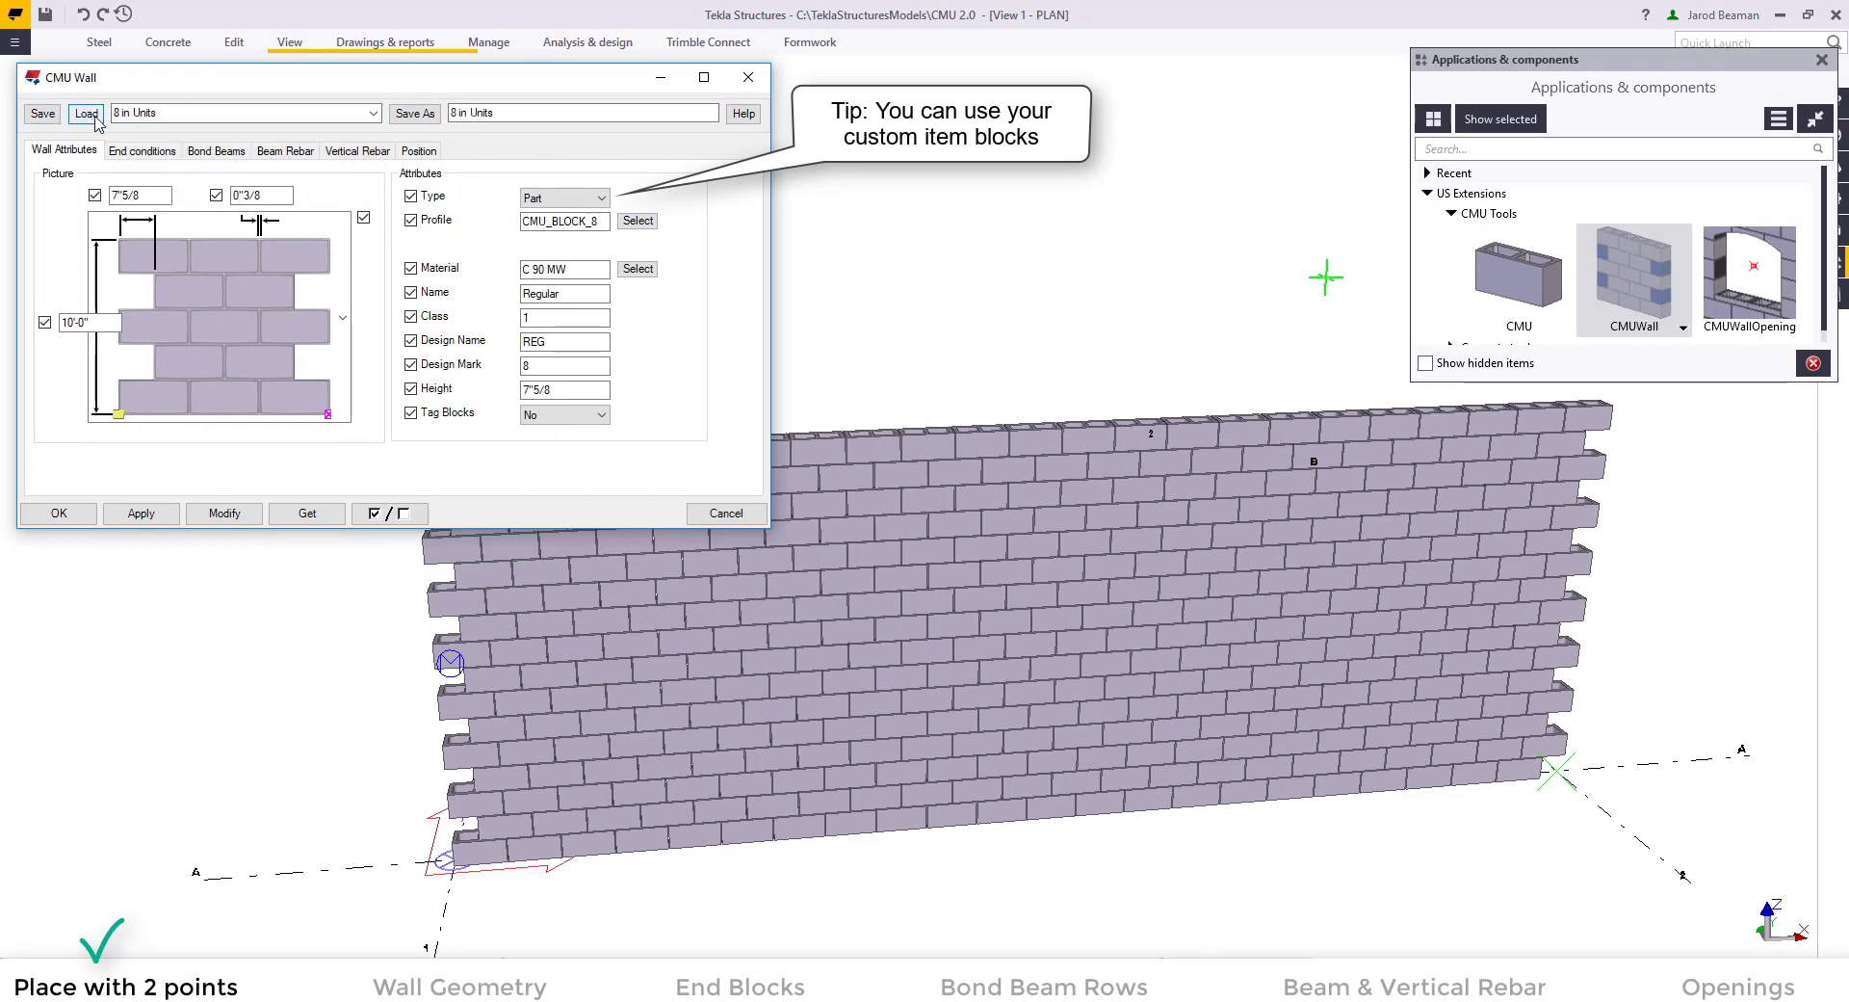
right_click(870, 688)
click(872, 694)
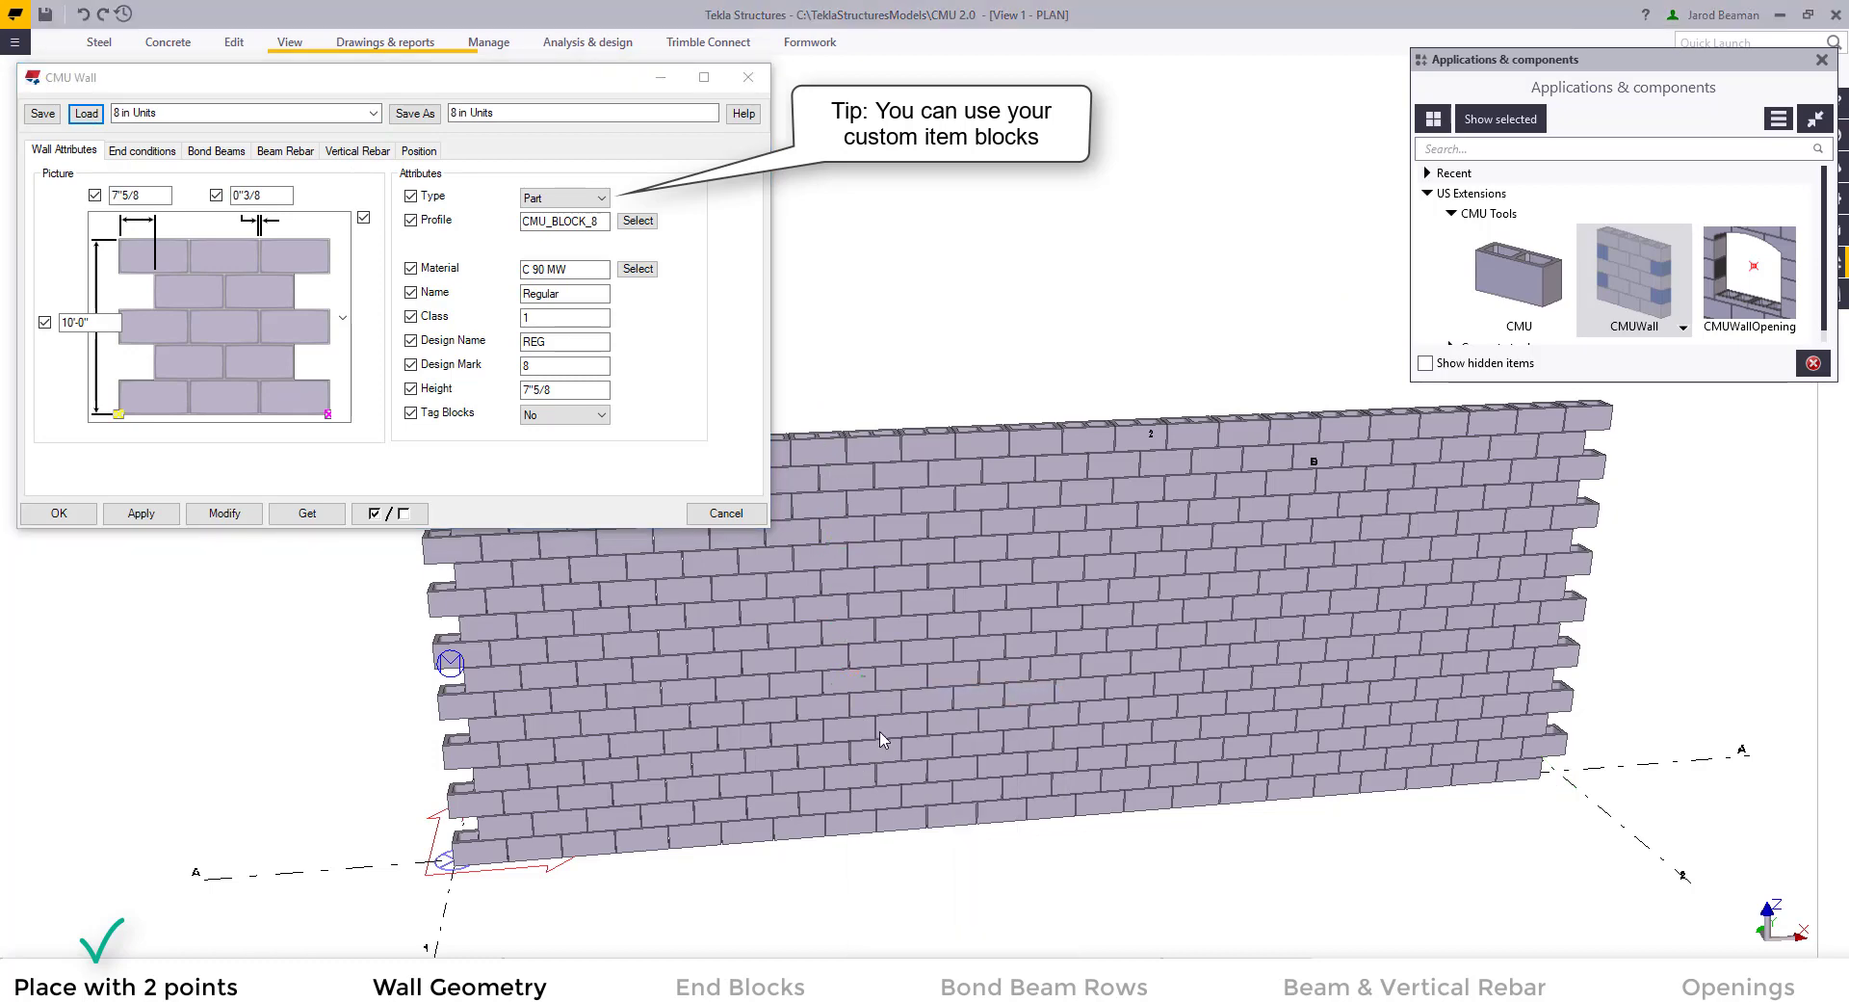
click(880, 734)
click(219, 517)
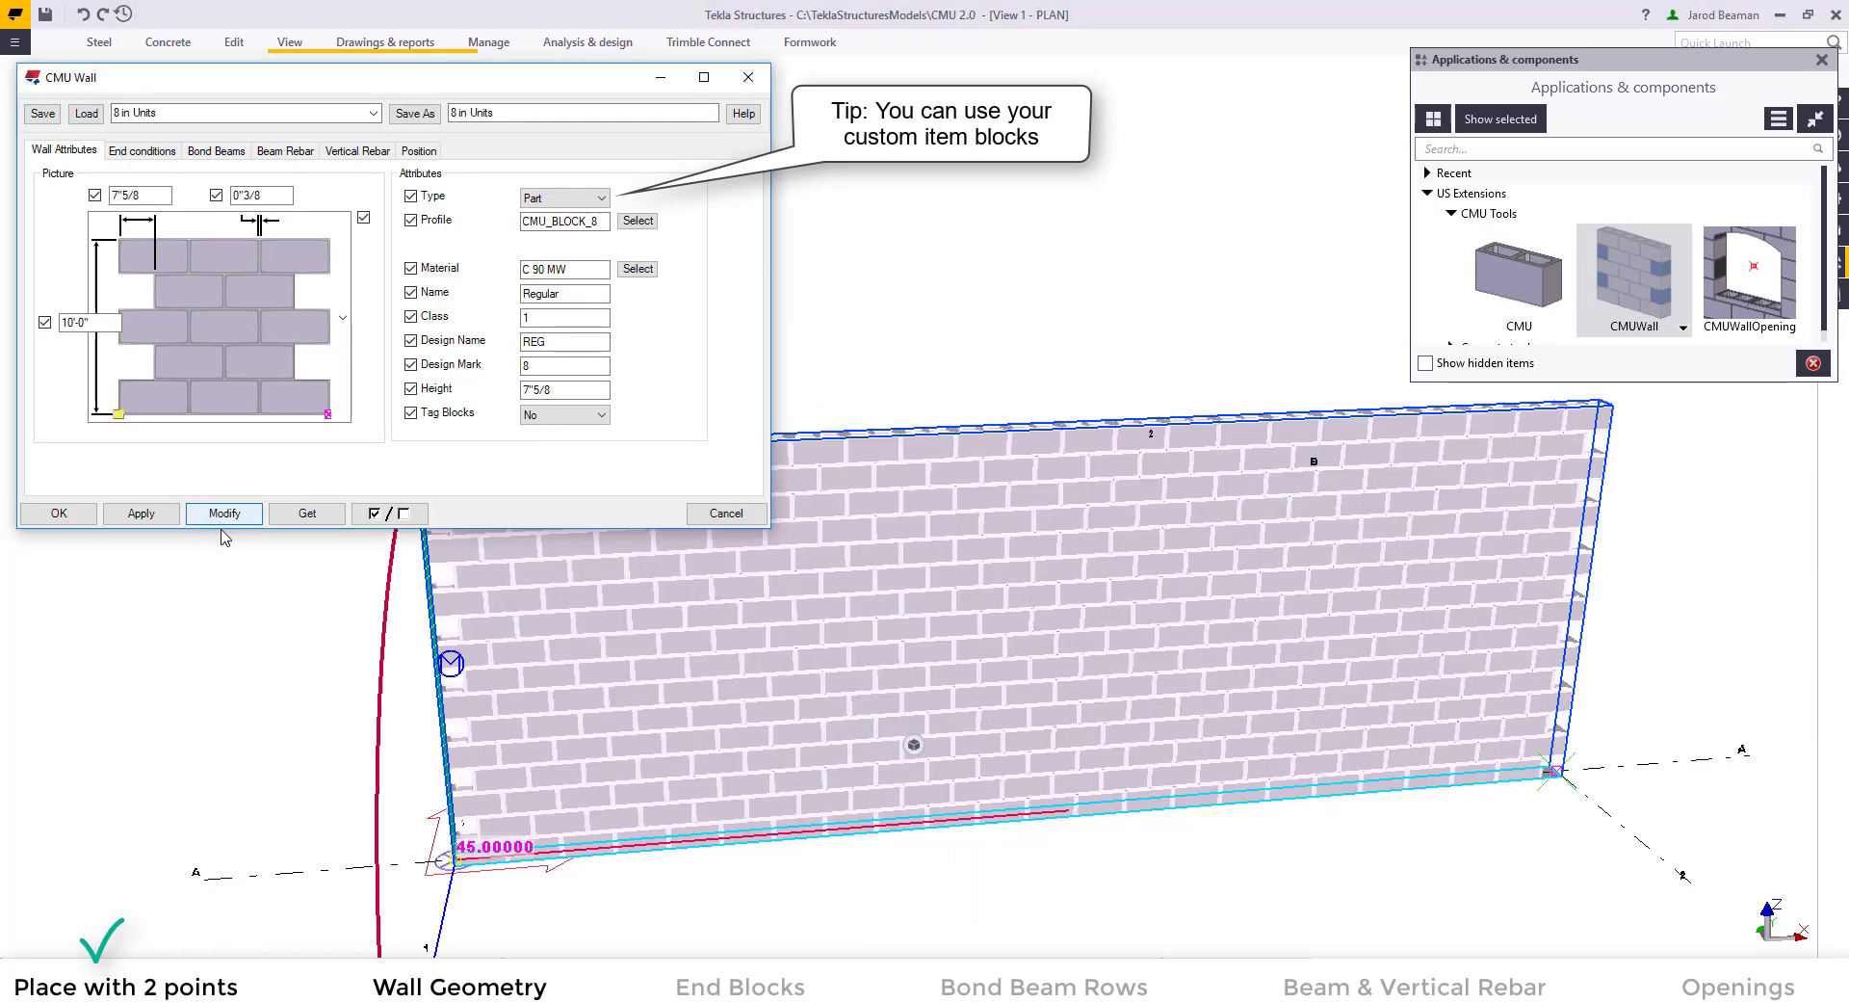
middle_drag(722, 627, 874, 683)
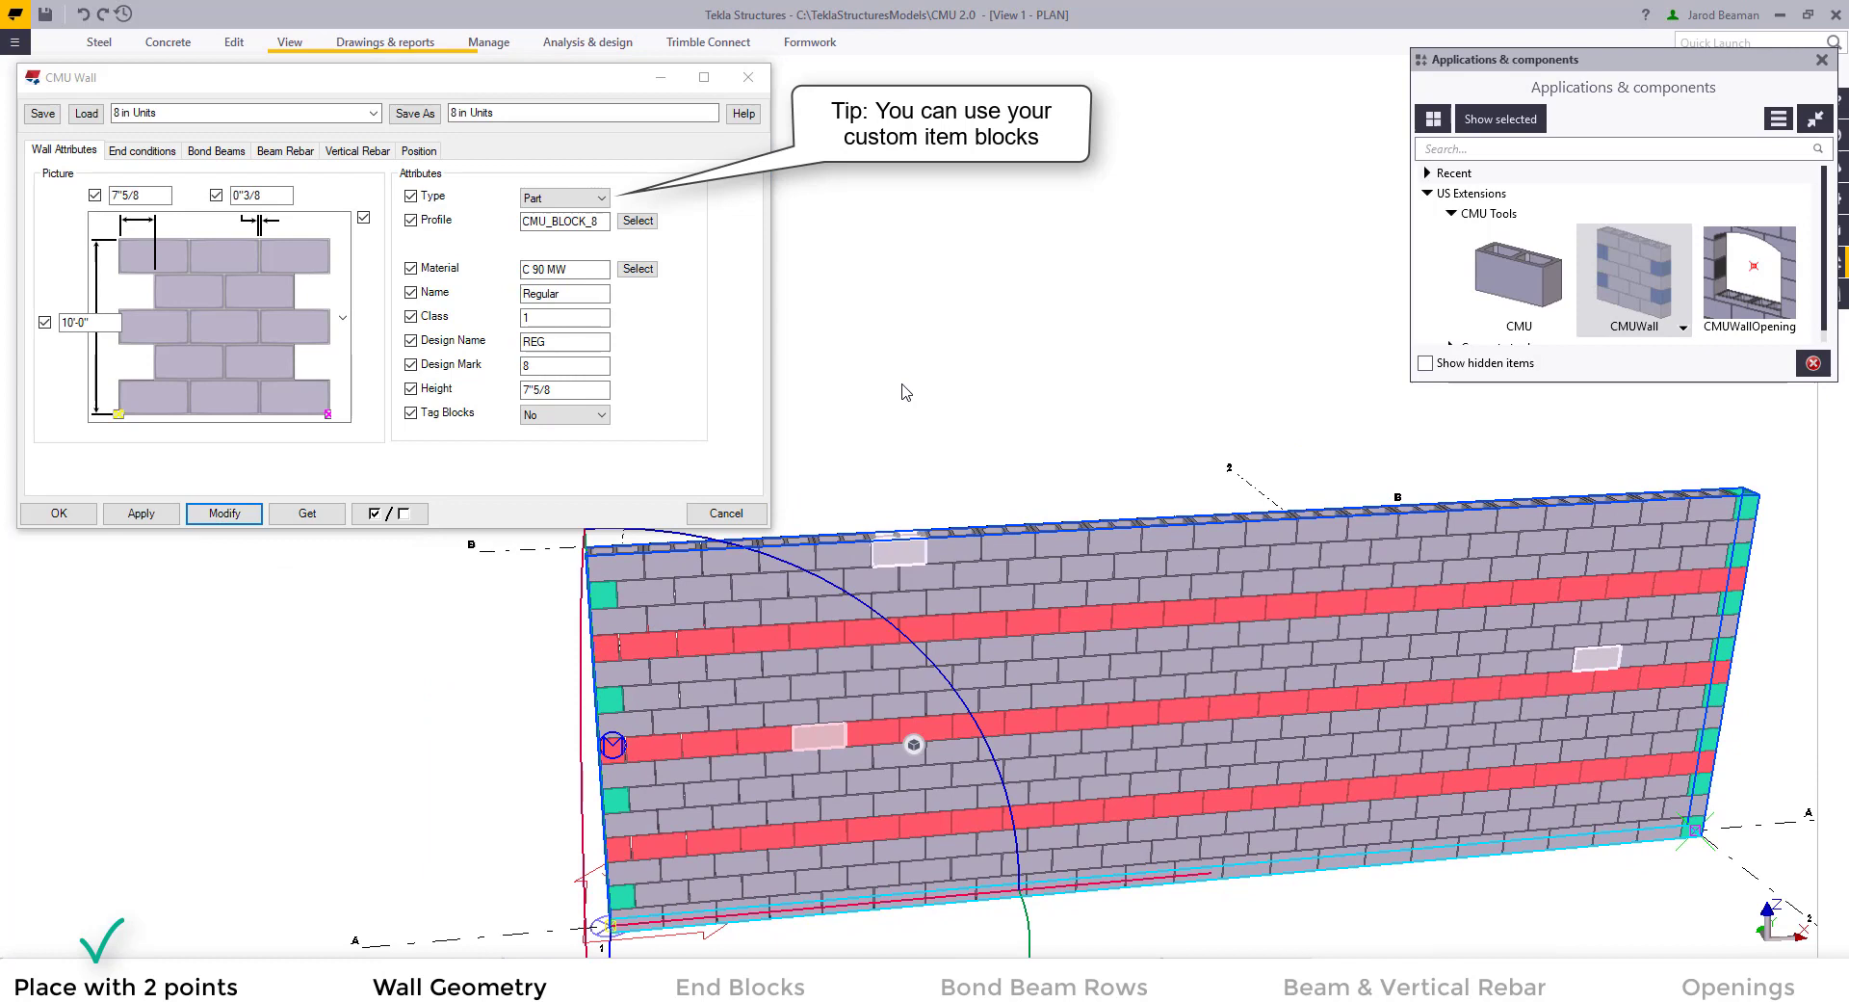
click(905, 391)
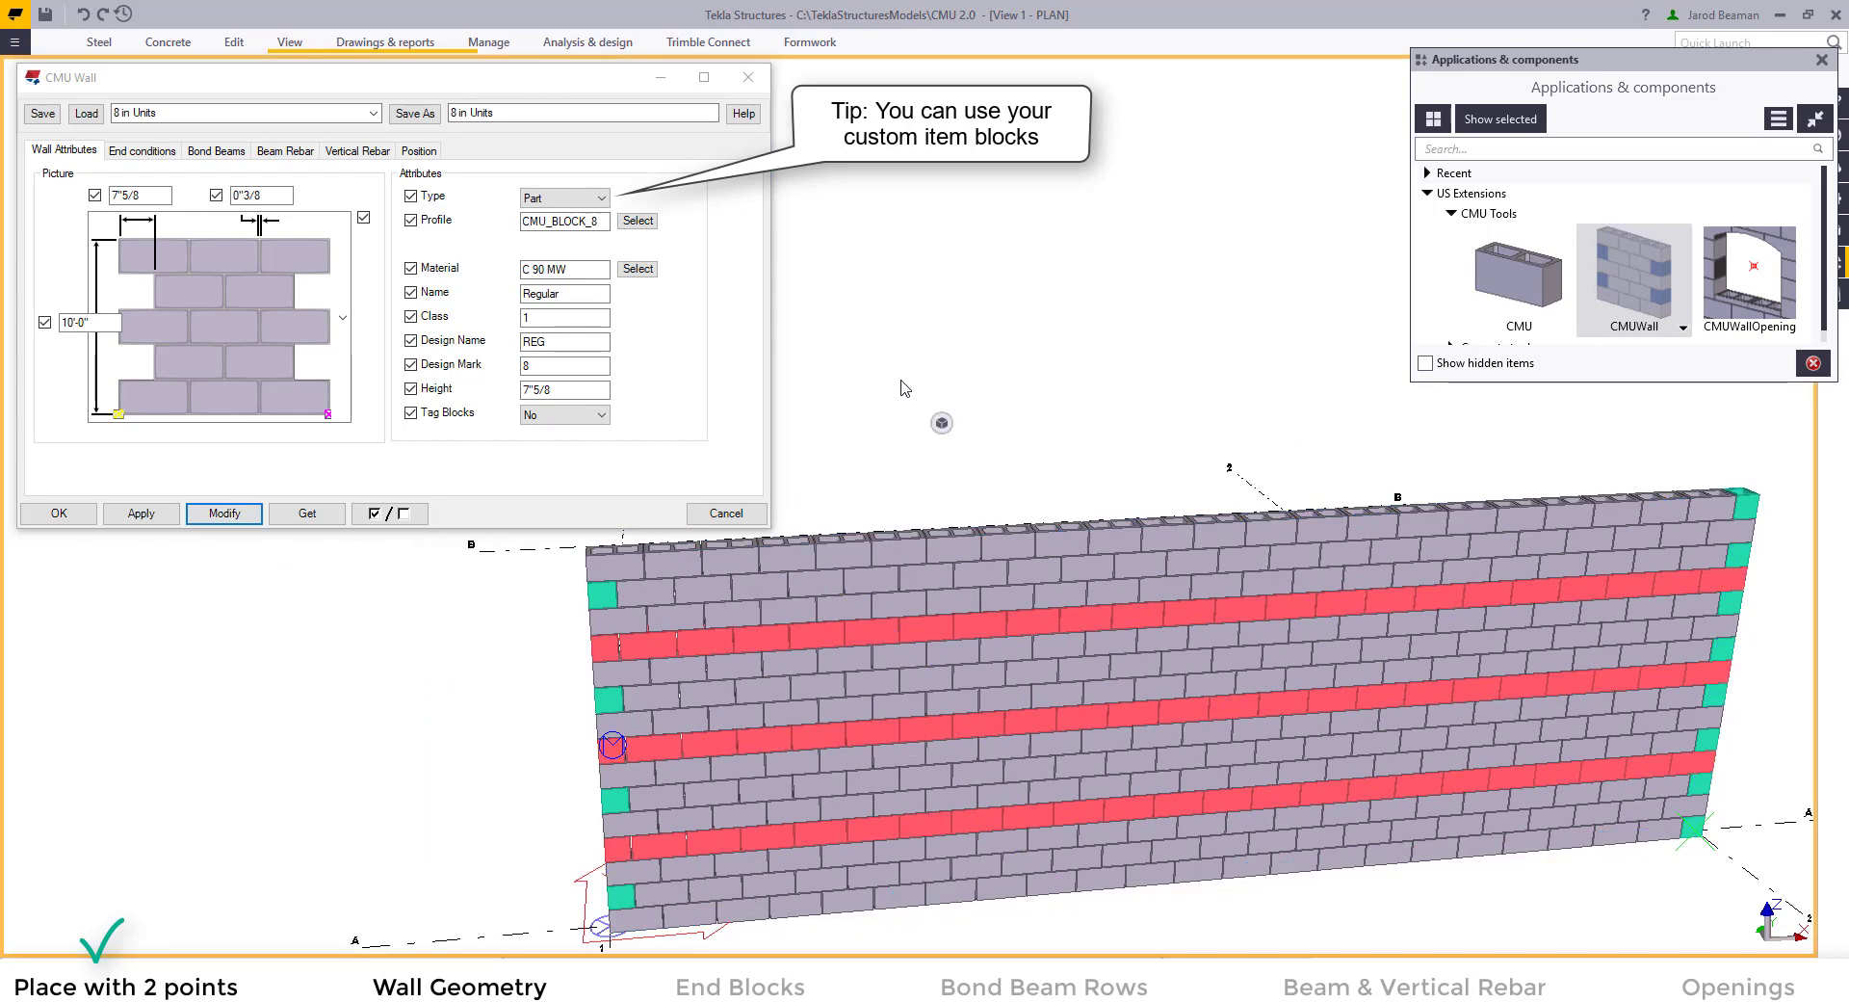
- Keep the current coursing pattern, set the wall height to 6'-0", and apply it to the CMU wall
click(304, 312)
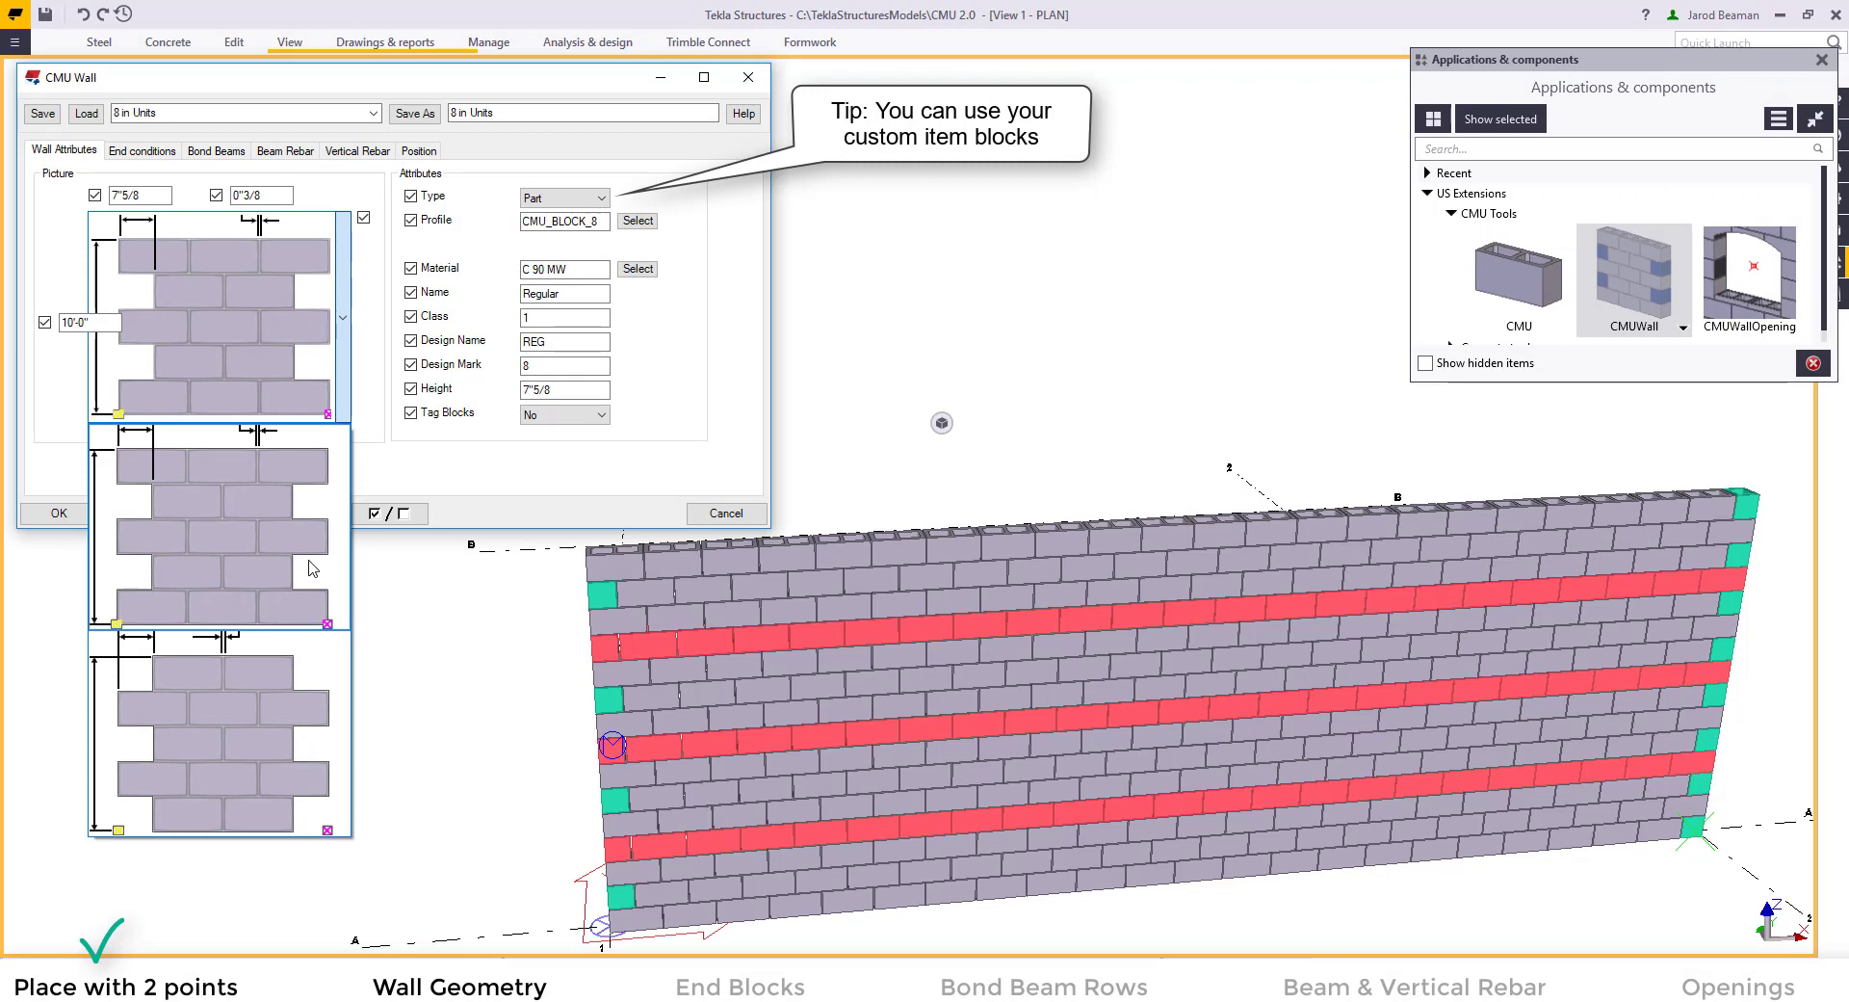
click(315, 376)
drag(102, 324, 38, 323)
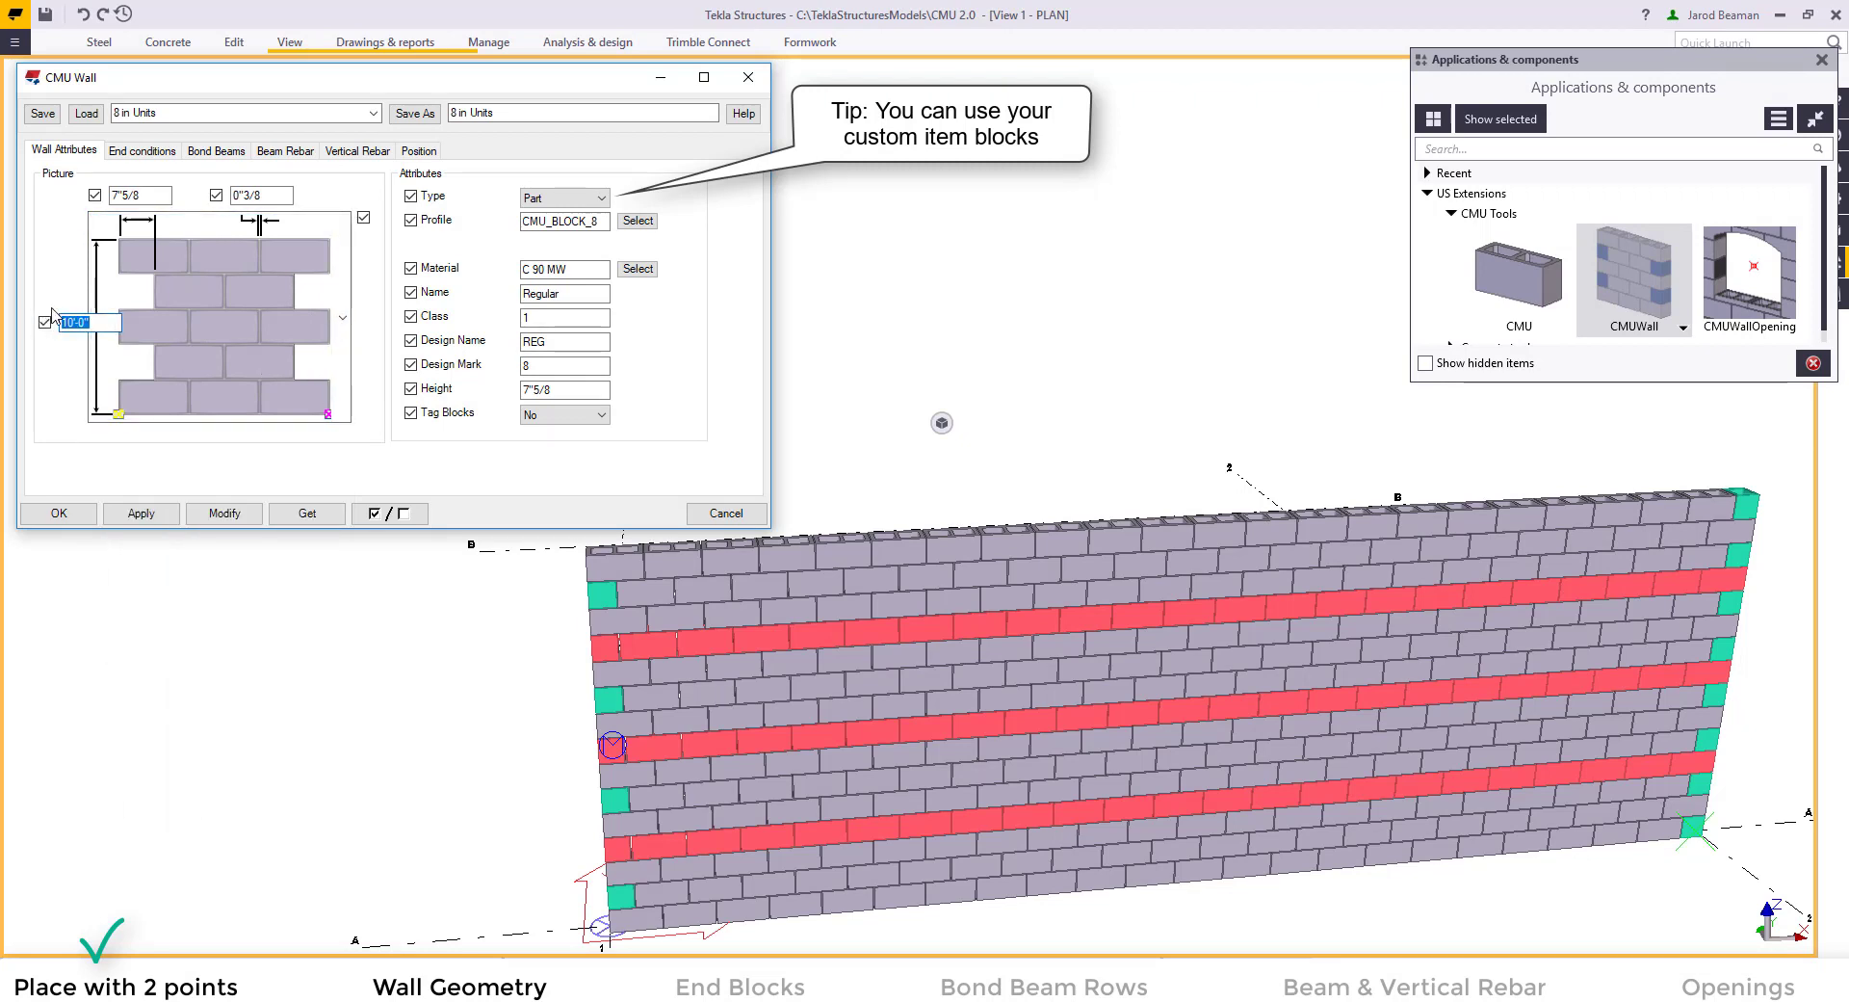
text(16)
click(224, 512)
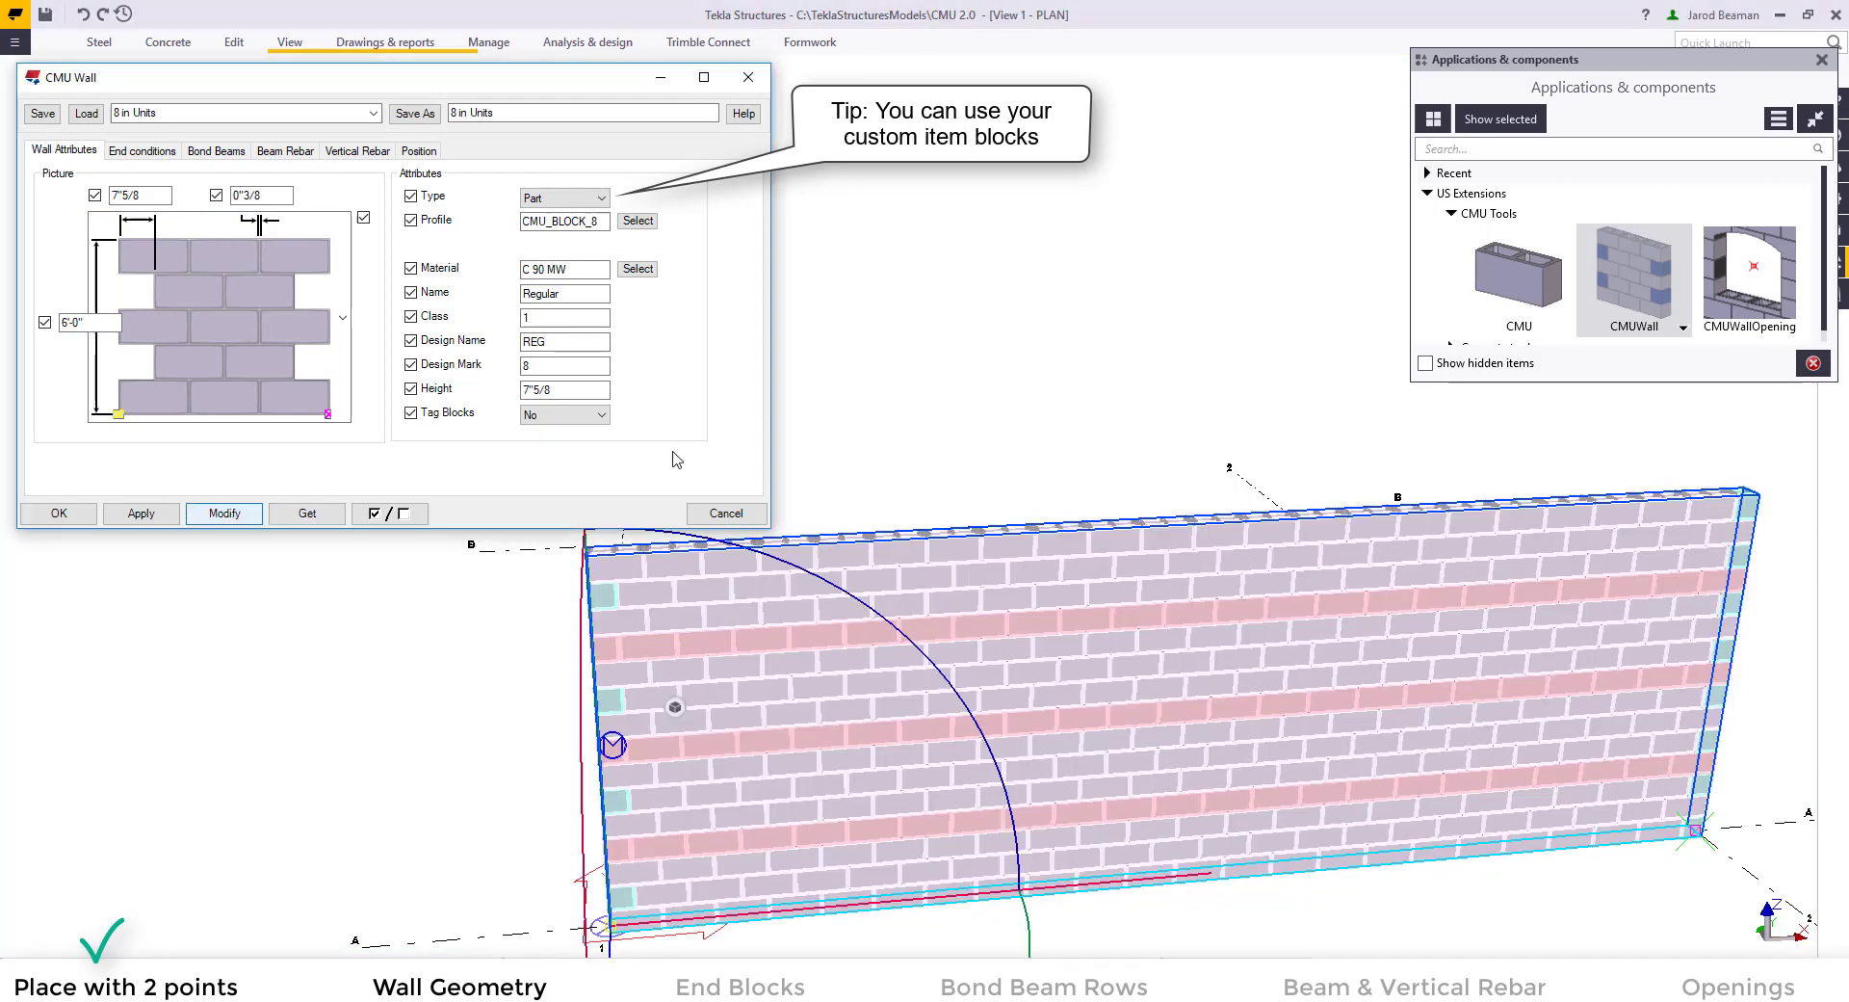
scroll(968, 710, up, 4)
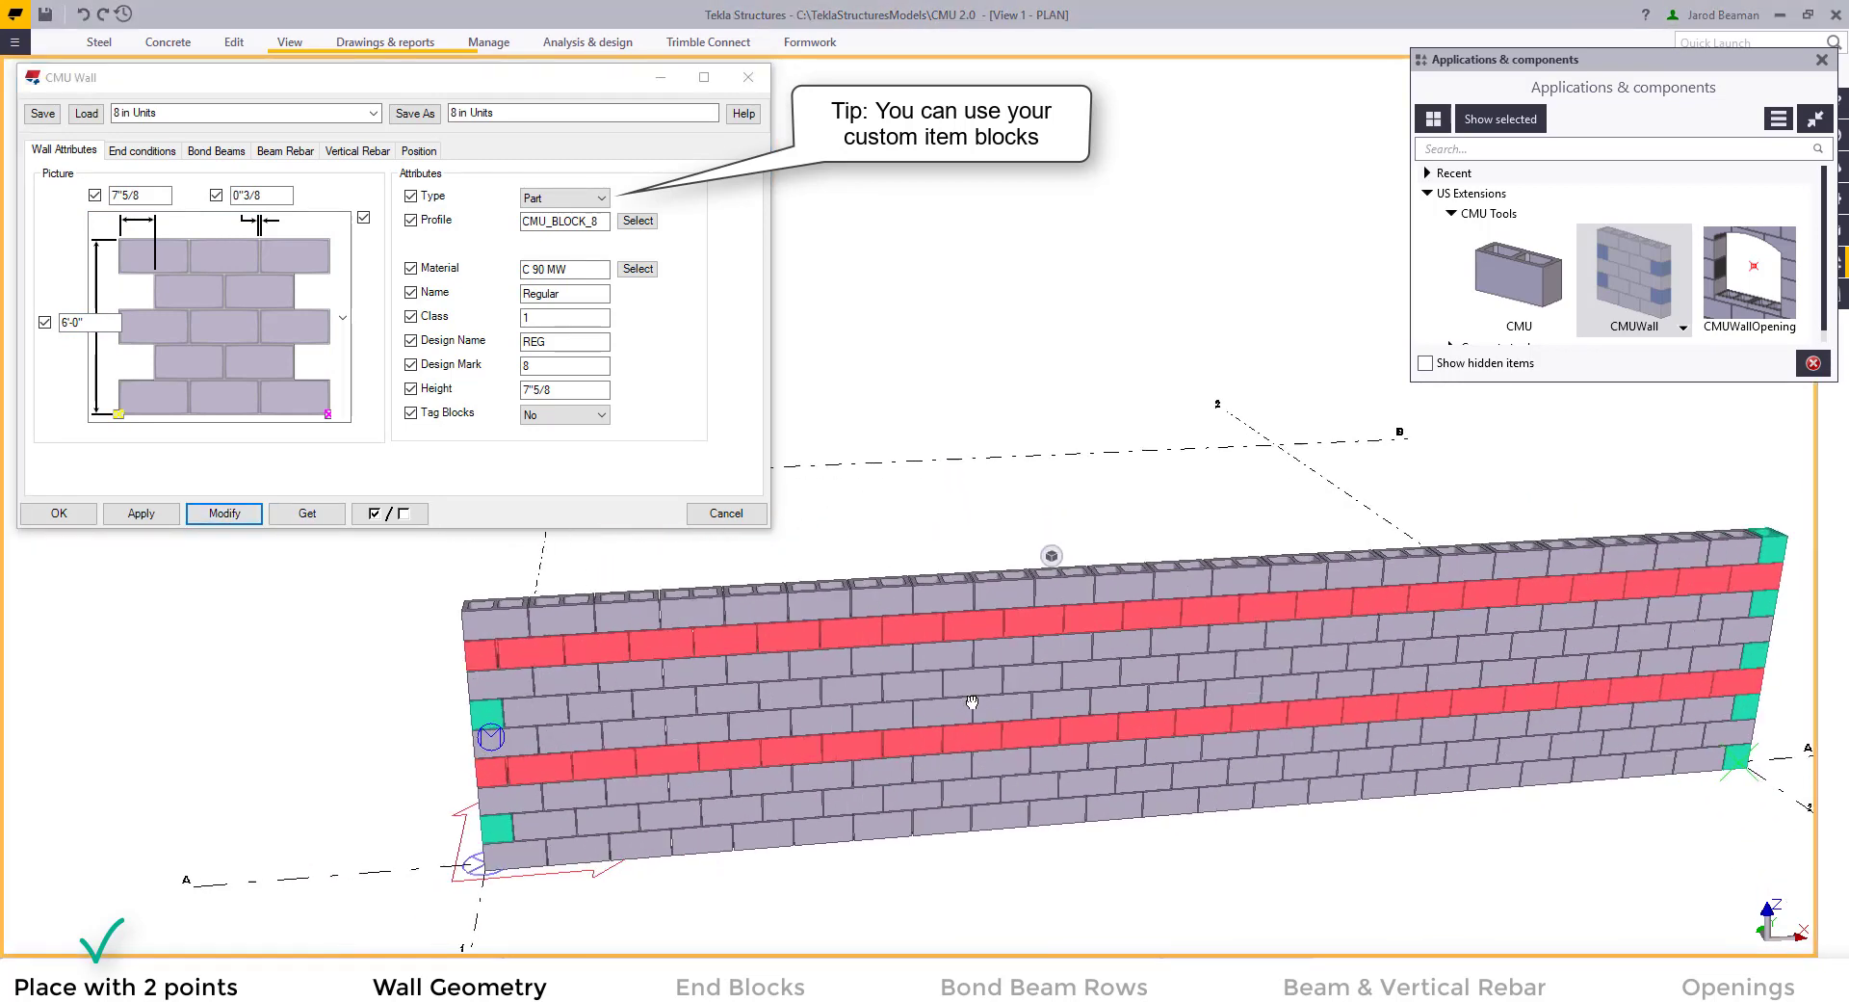
scroll(496, 602, down, 3)
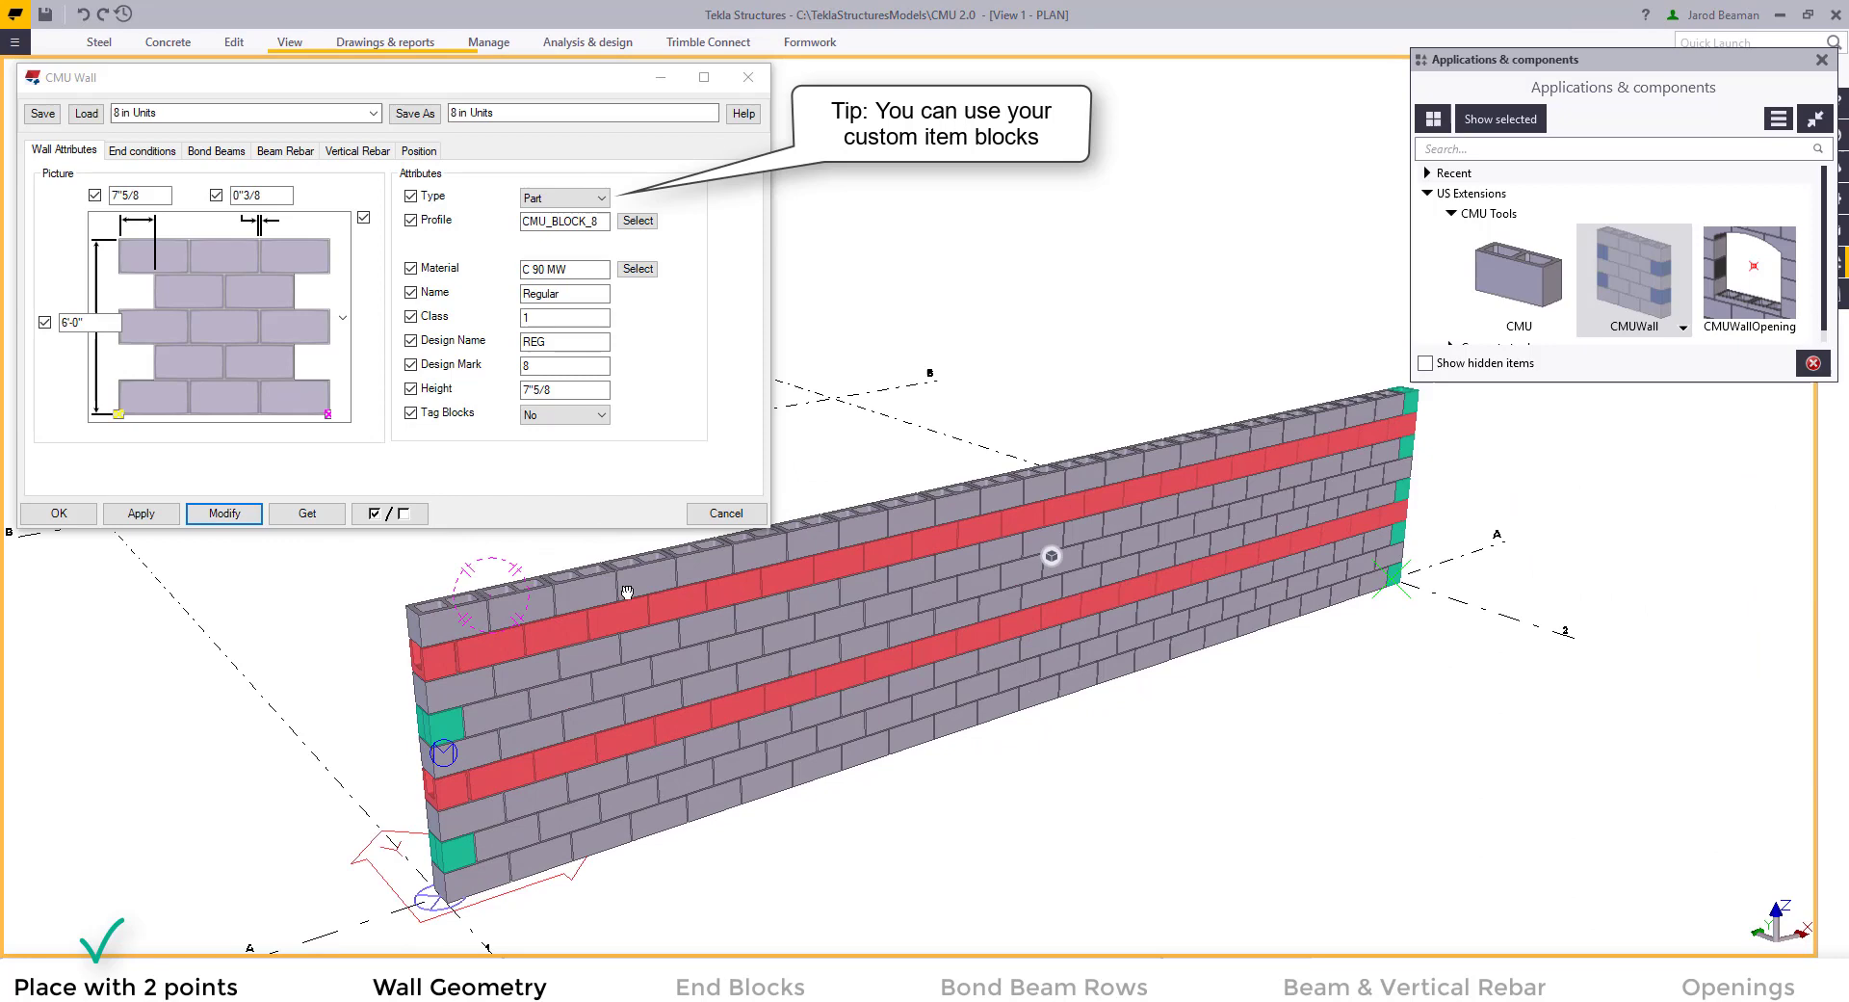
- Load the 4 in Units preset and apply it to the selected CMU wall
ctrl+middle_drag(496, 602, 1014, 360)
scroll(855, 576, up, 3)
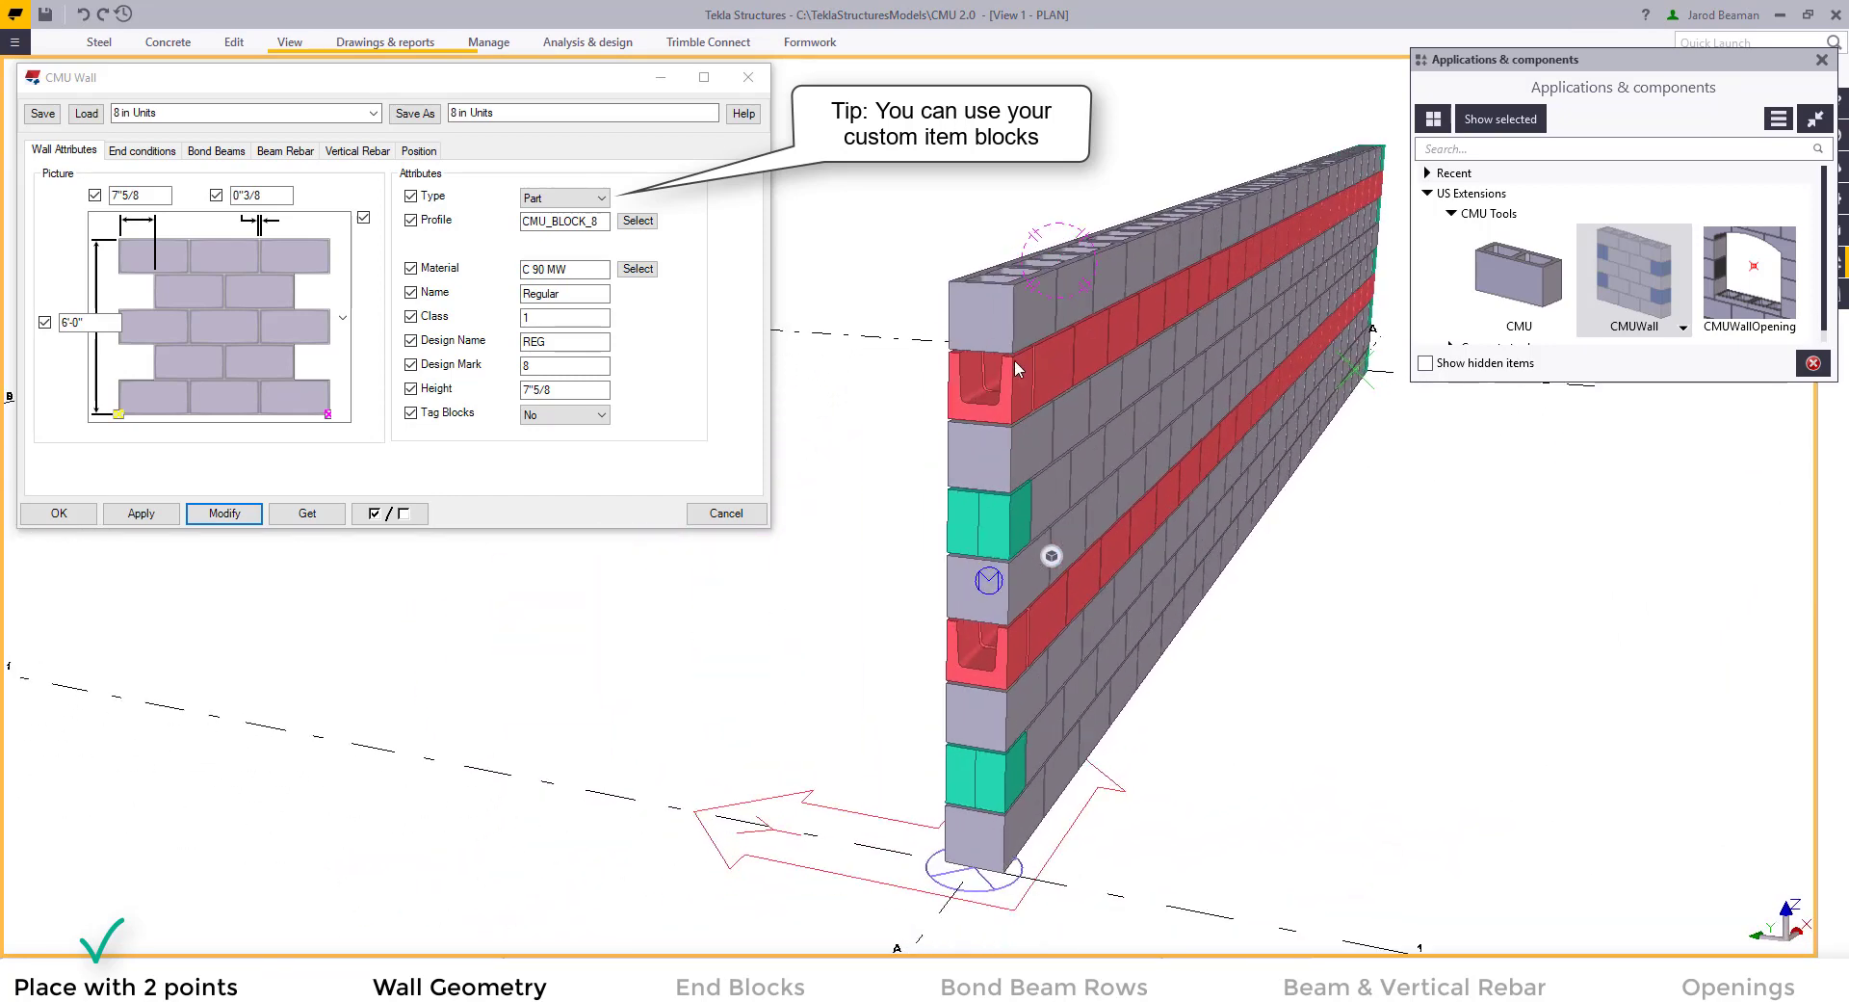
click(1016, 361)
click(374, 113)
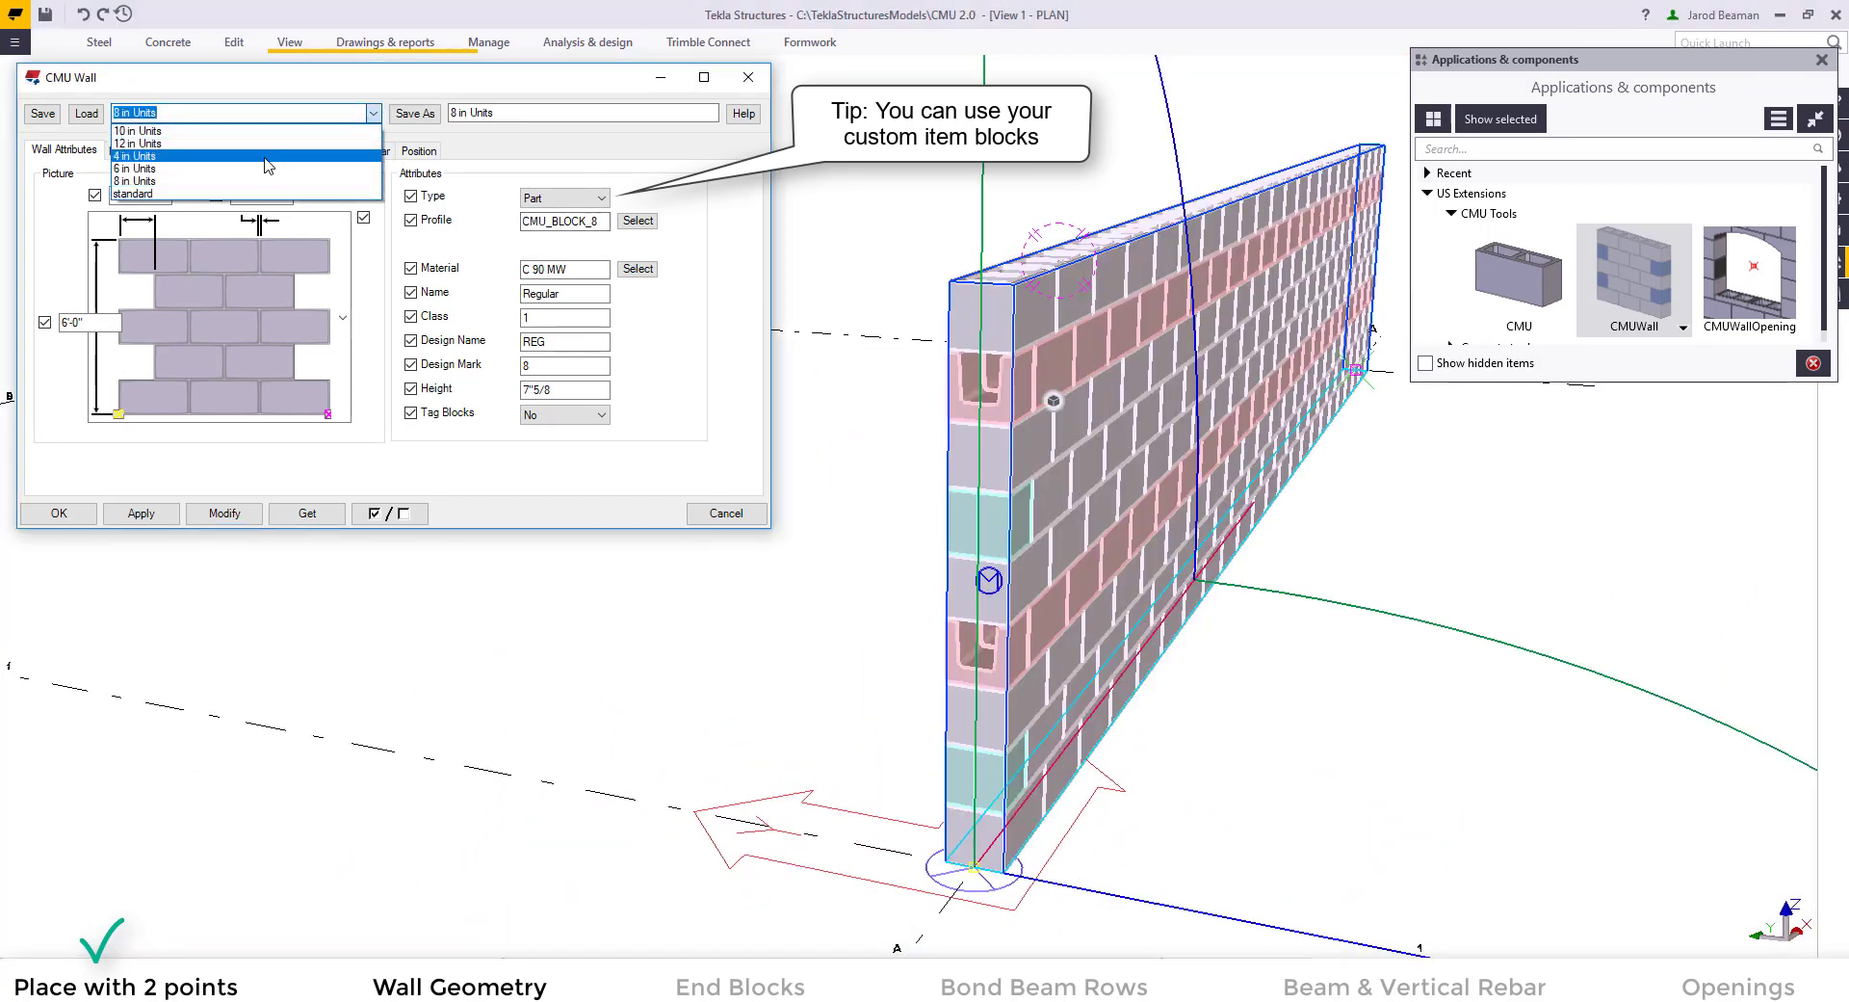
click(145, 171)
click(87, 114)
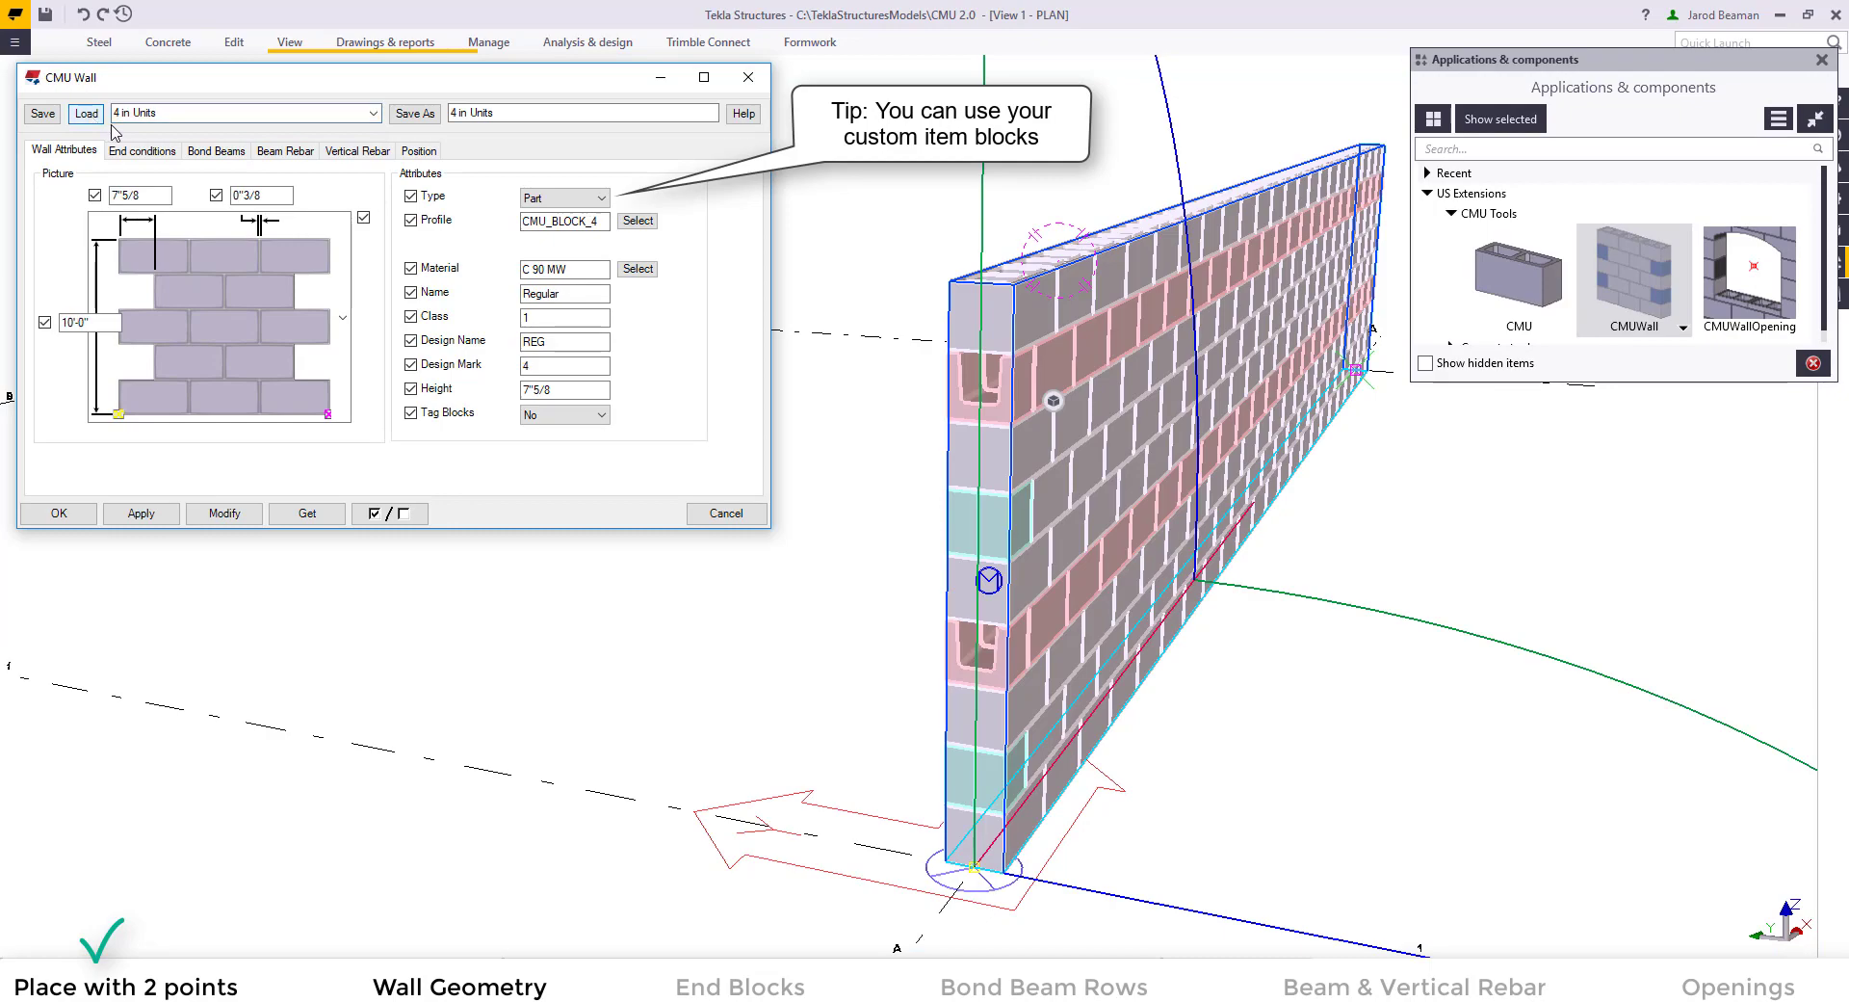
click(225, 512)
ctrl+middle_drag(1080, 523, 993, 583)
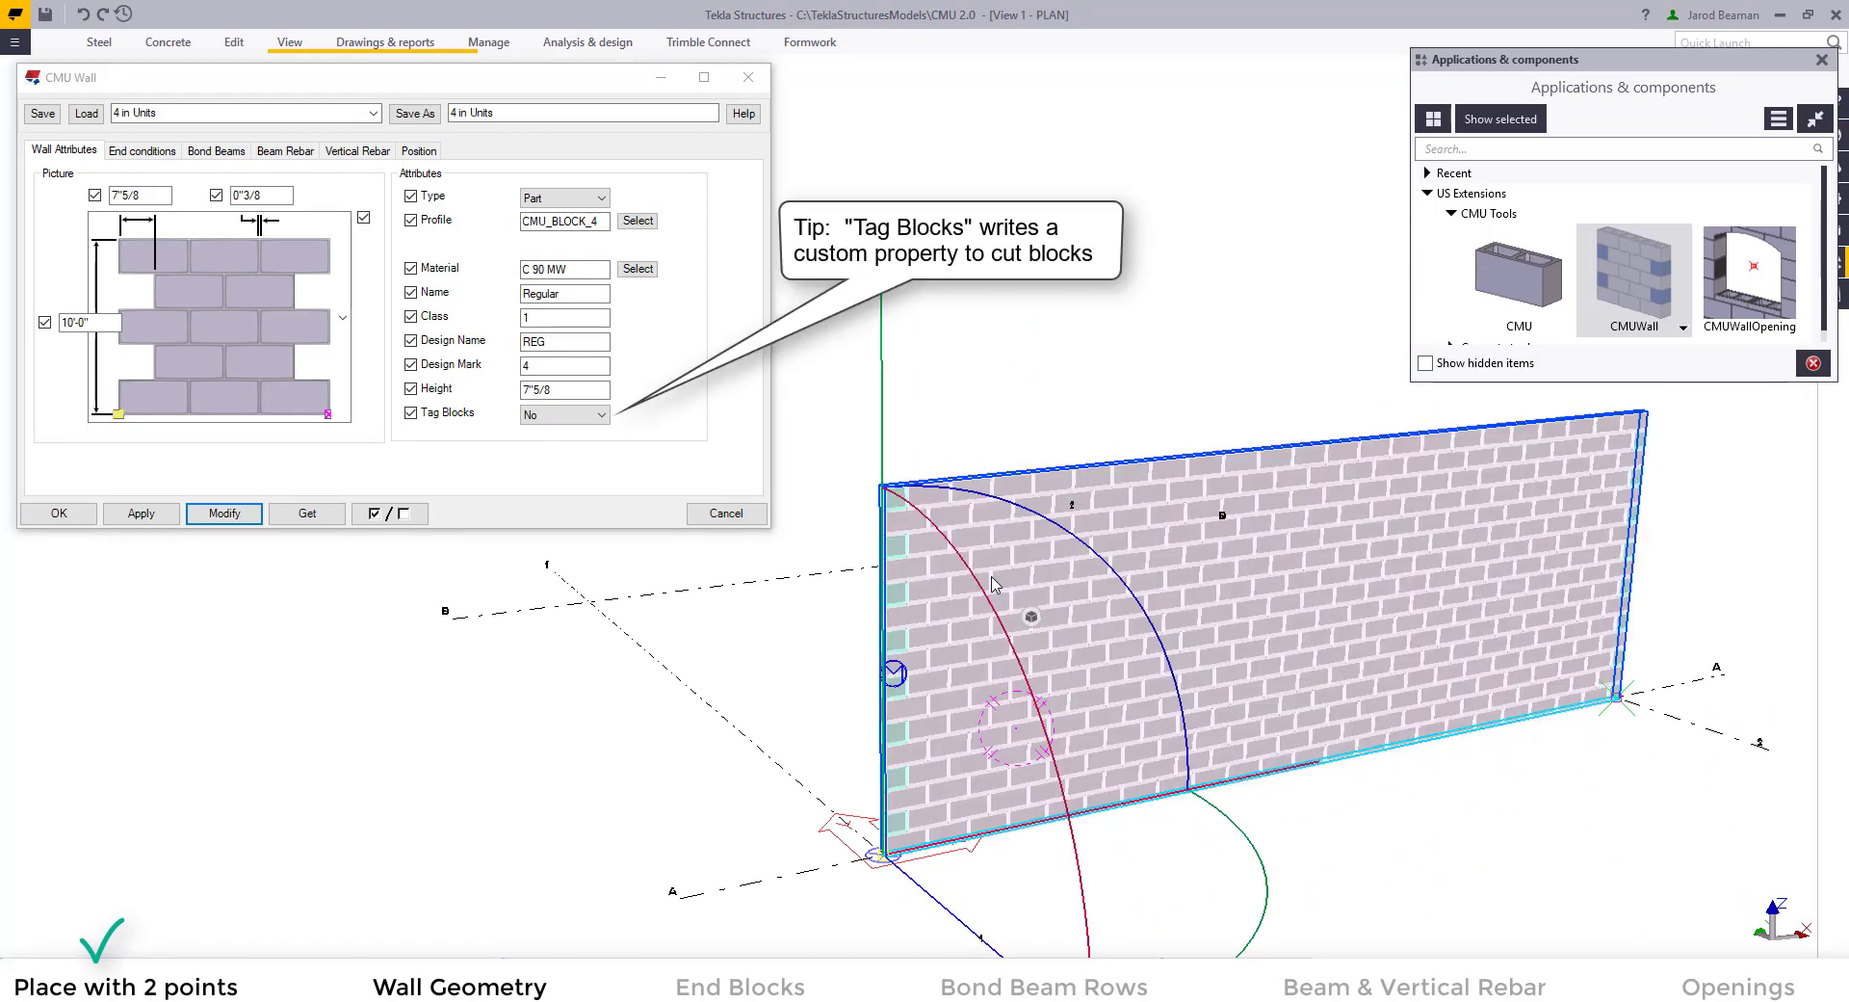
- Set Tag Blocks to Yes in the wall attributes and apply the change to the selected wall
click(579, 416)
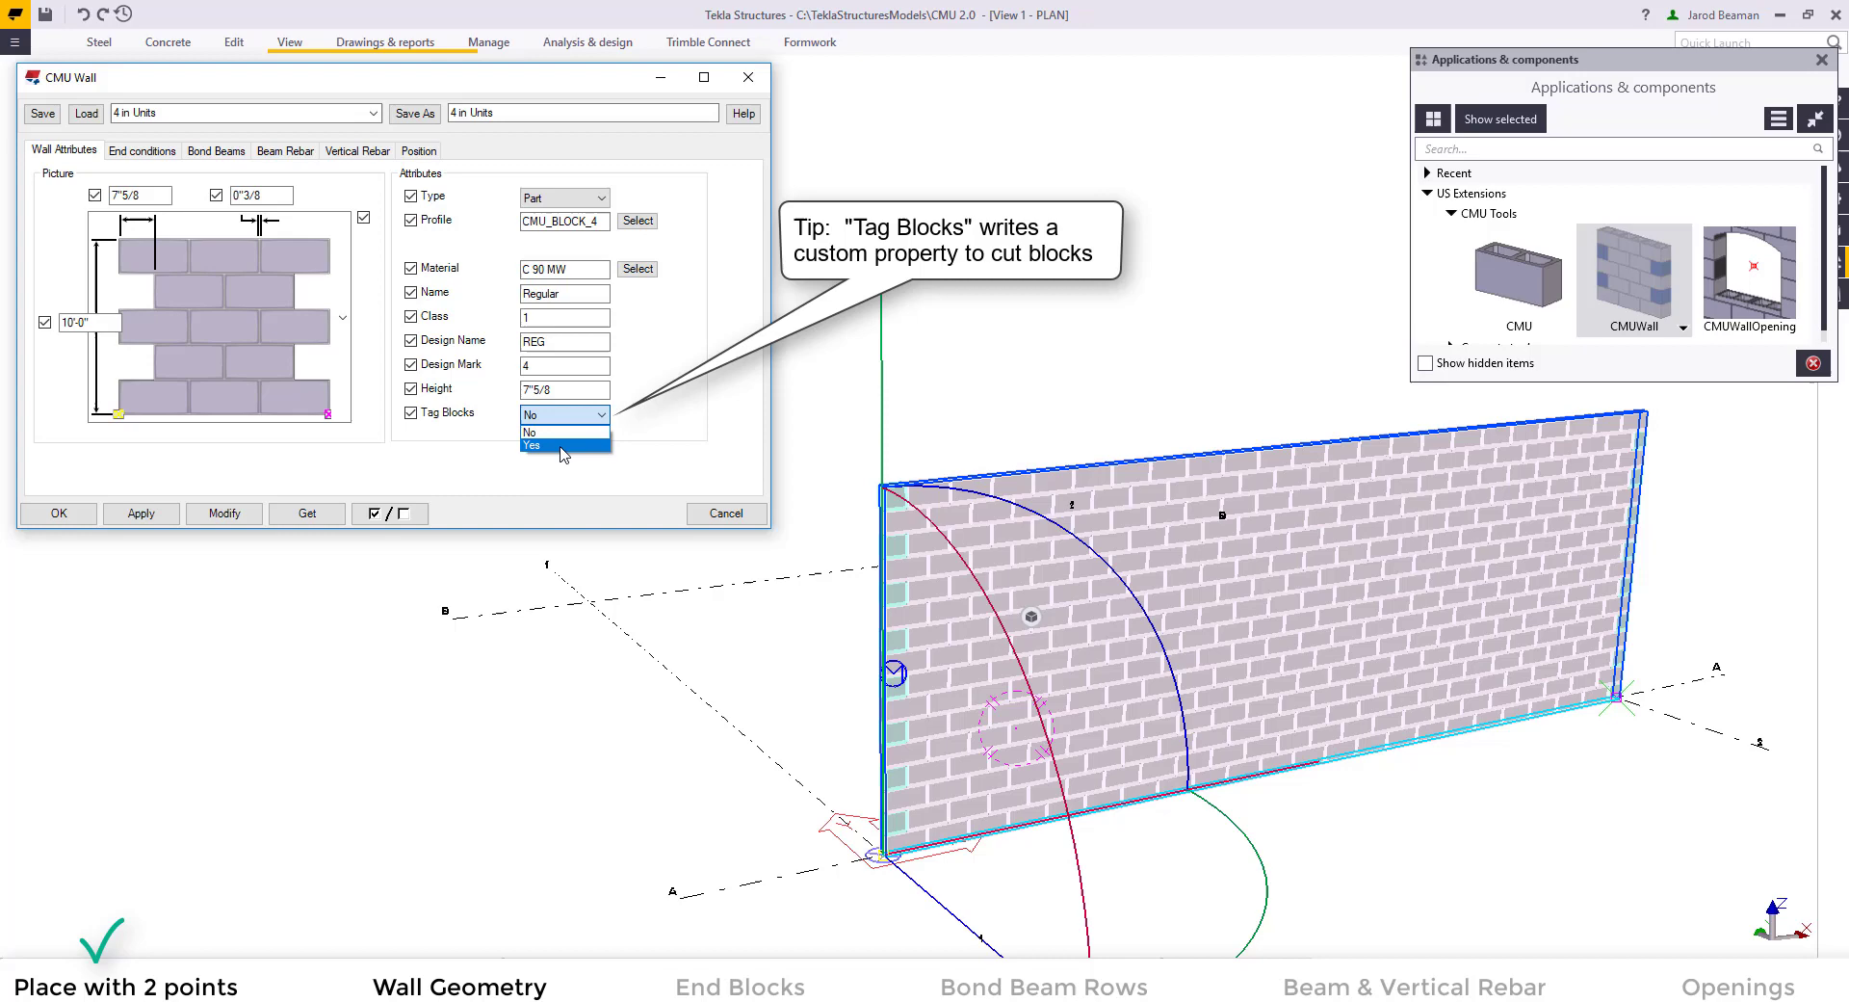
click(565, 445)
click(224, 513)
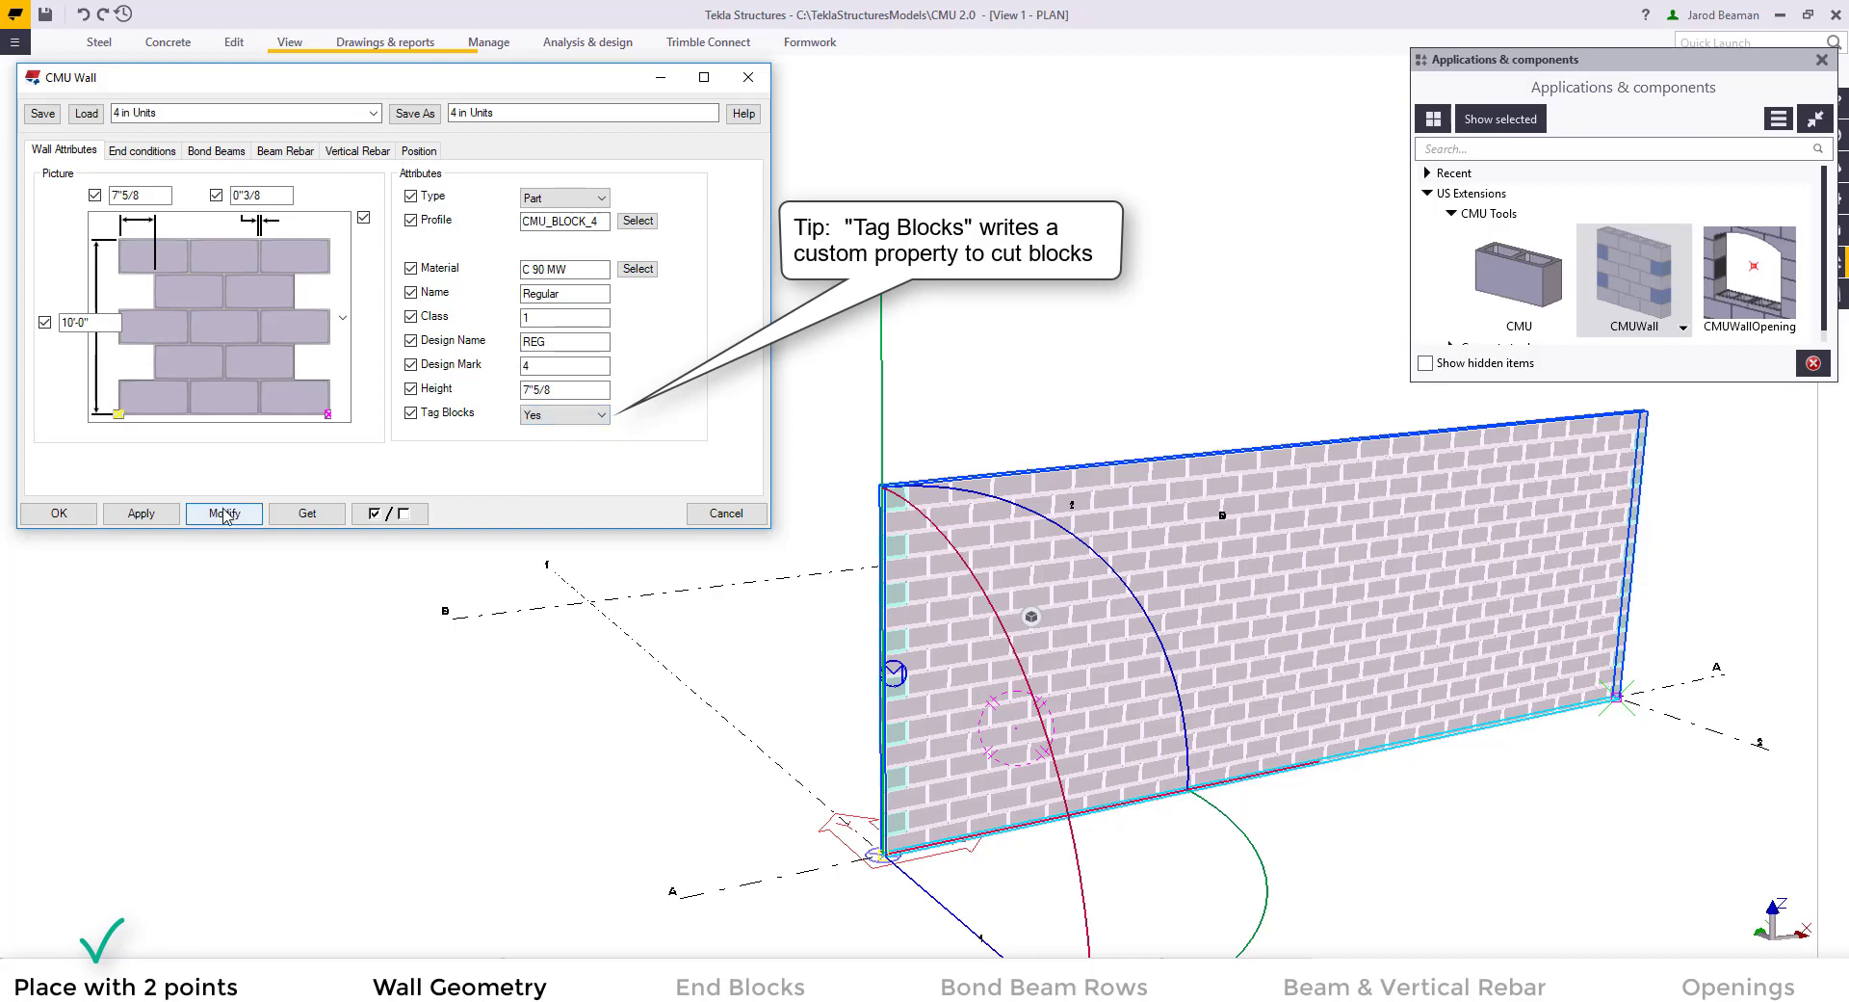
scroll(884, 551, up, 6)
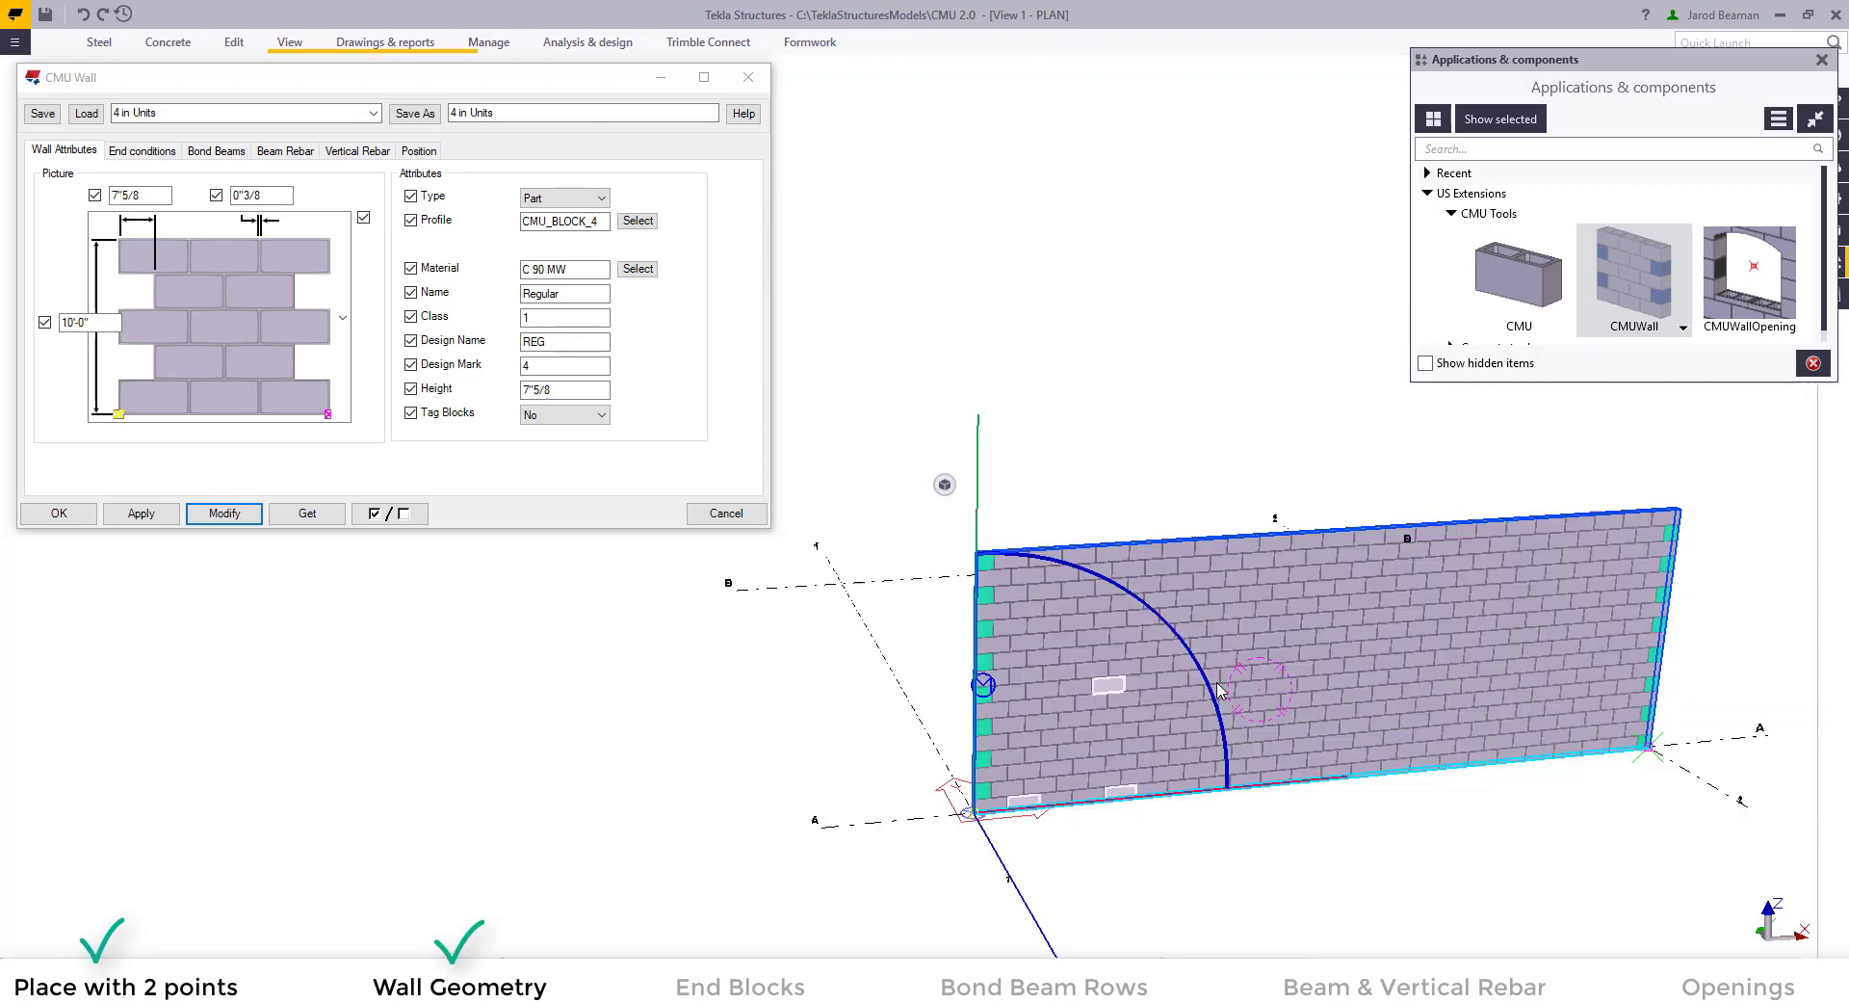
- Set the end conditions to half blocks at the wall's start end only and apply them to the wall
click(152, 152)
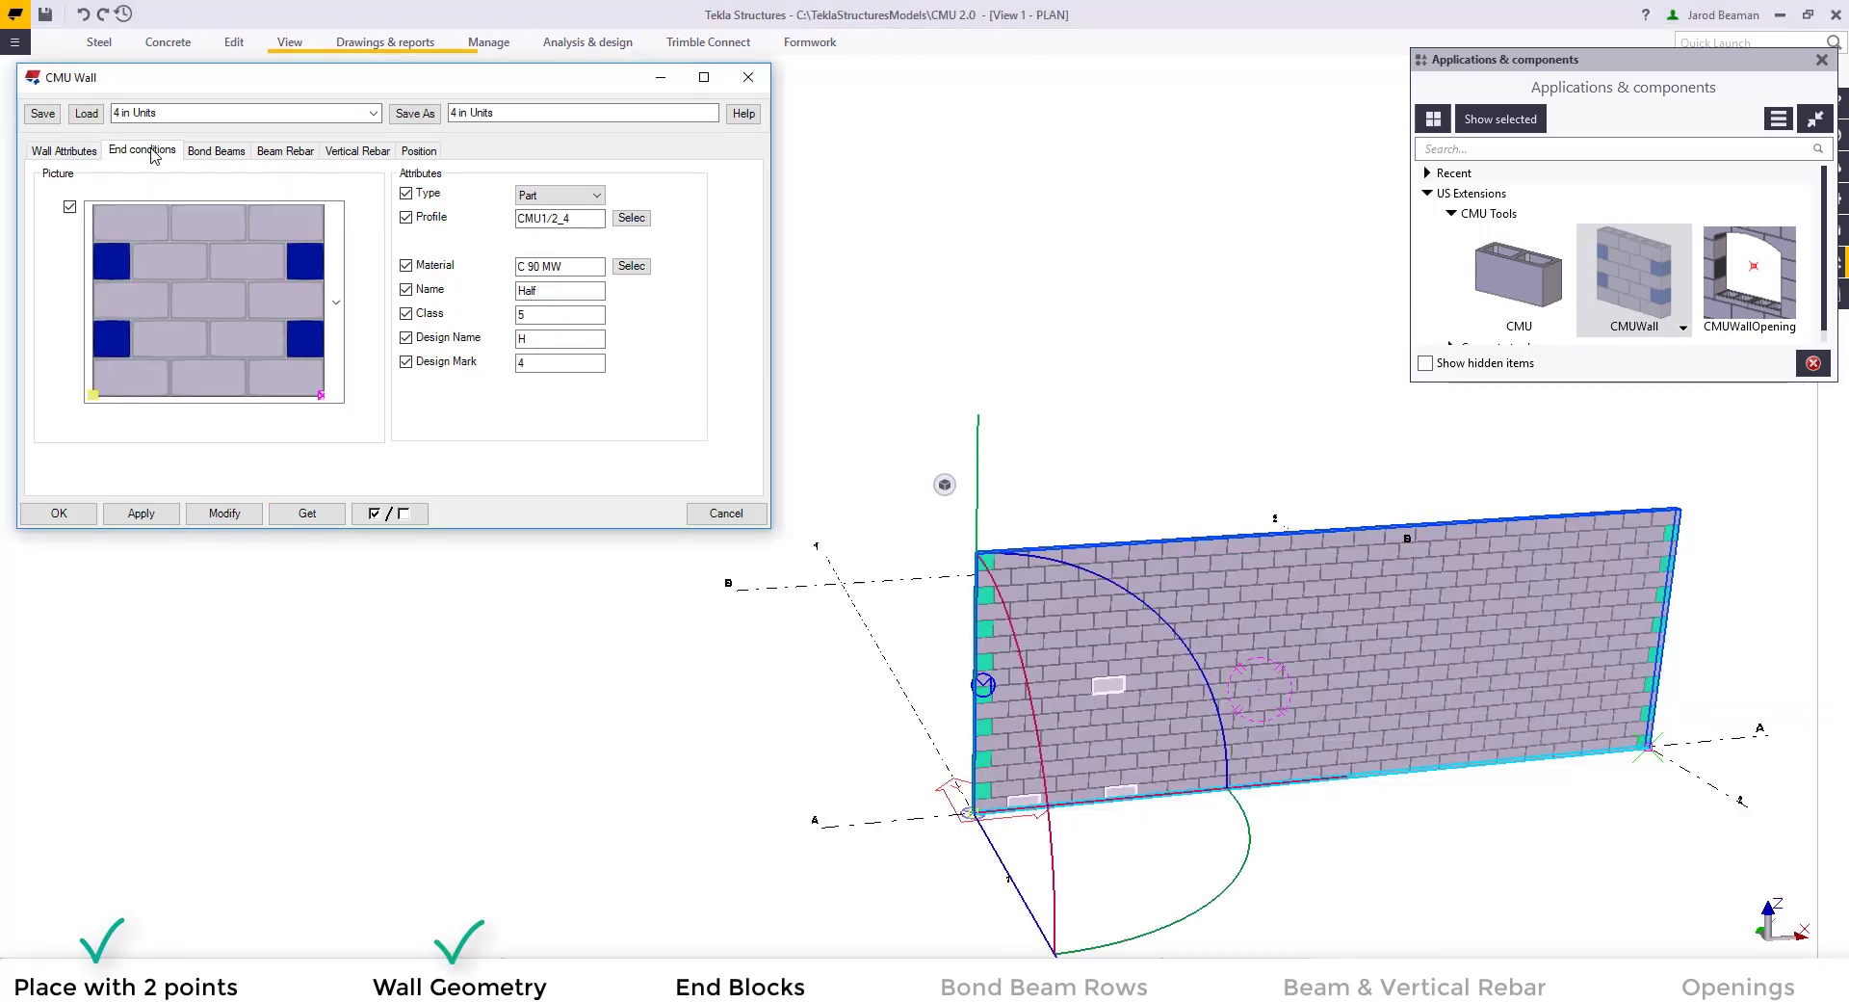
click(304, 236)
click(295, 258)
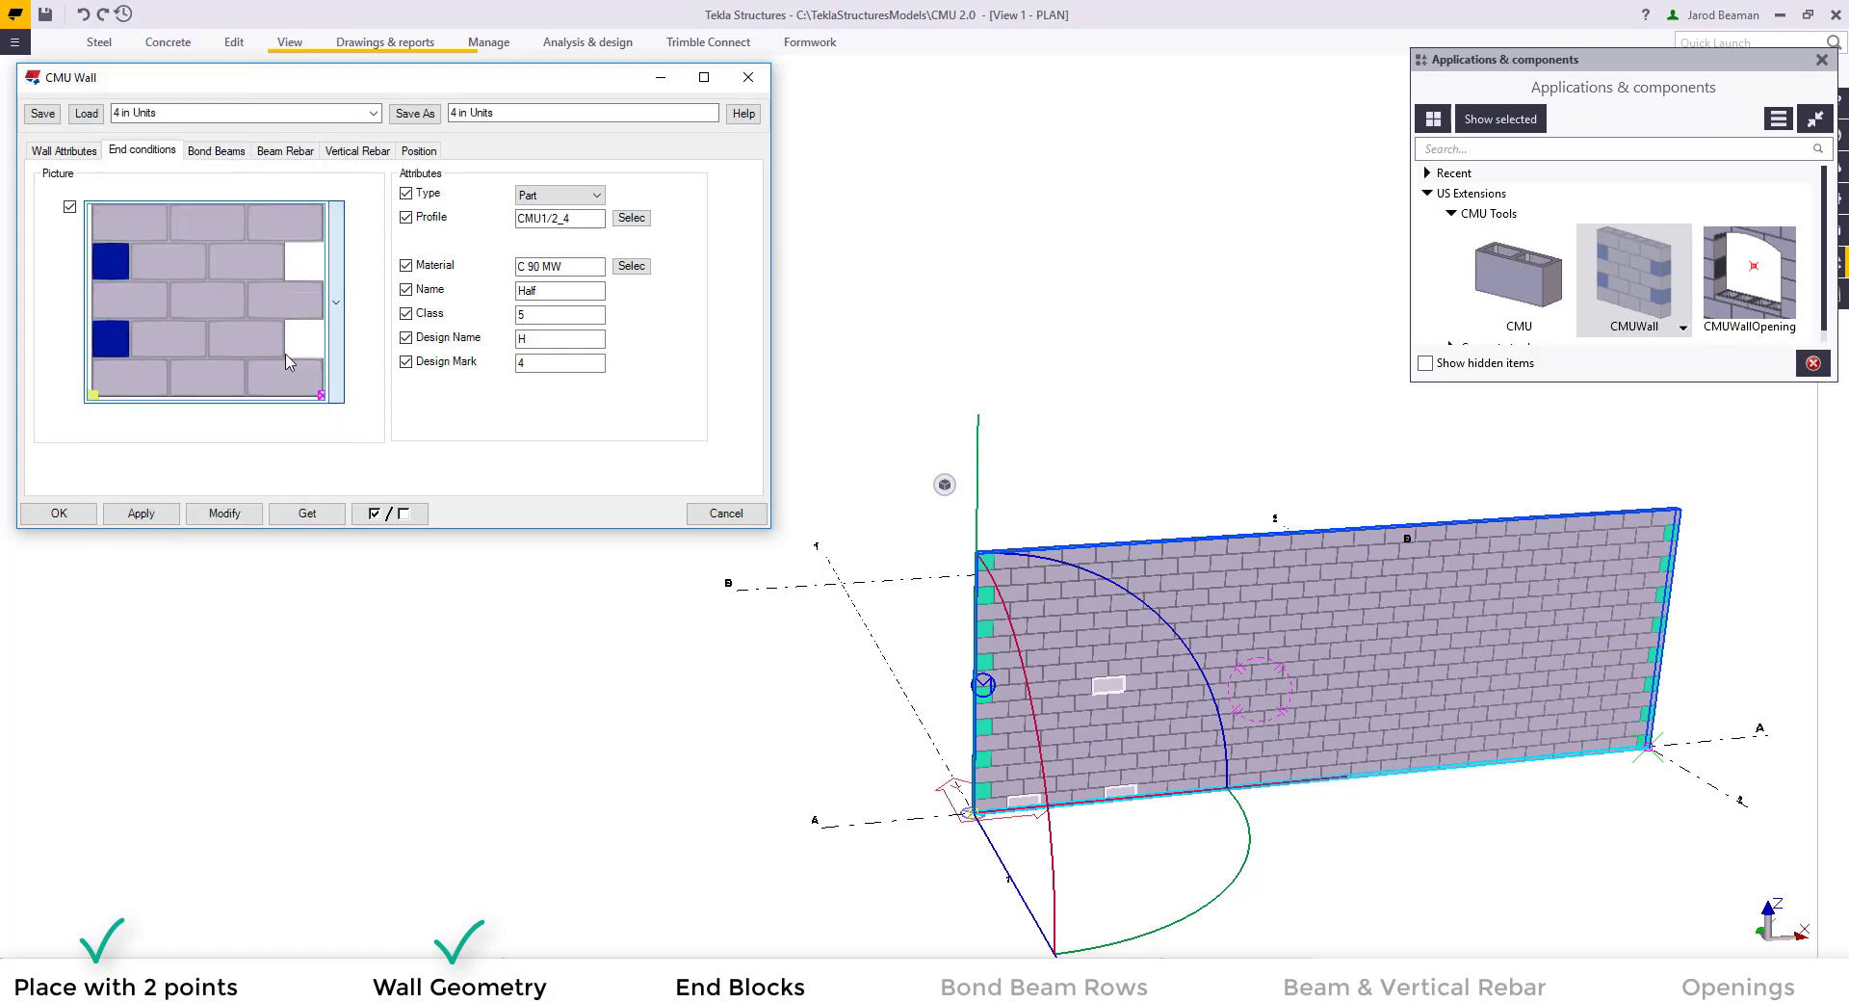
click(224, 514)
- Set the end conditions to toothed ends without half blocks on both sides and apply them to the wall
click(240, 380)
click(244, 116)
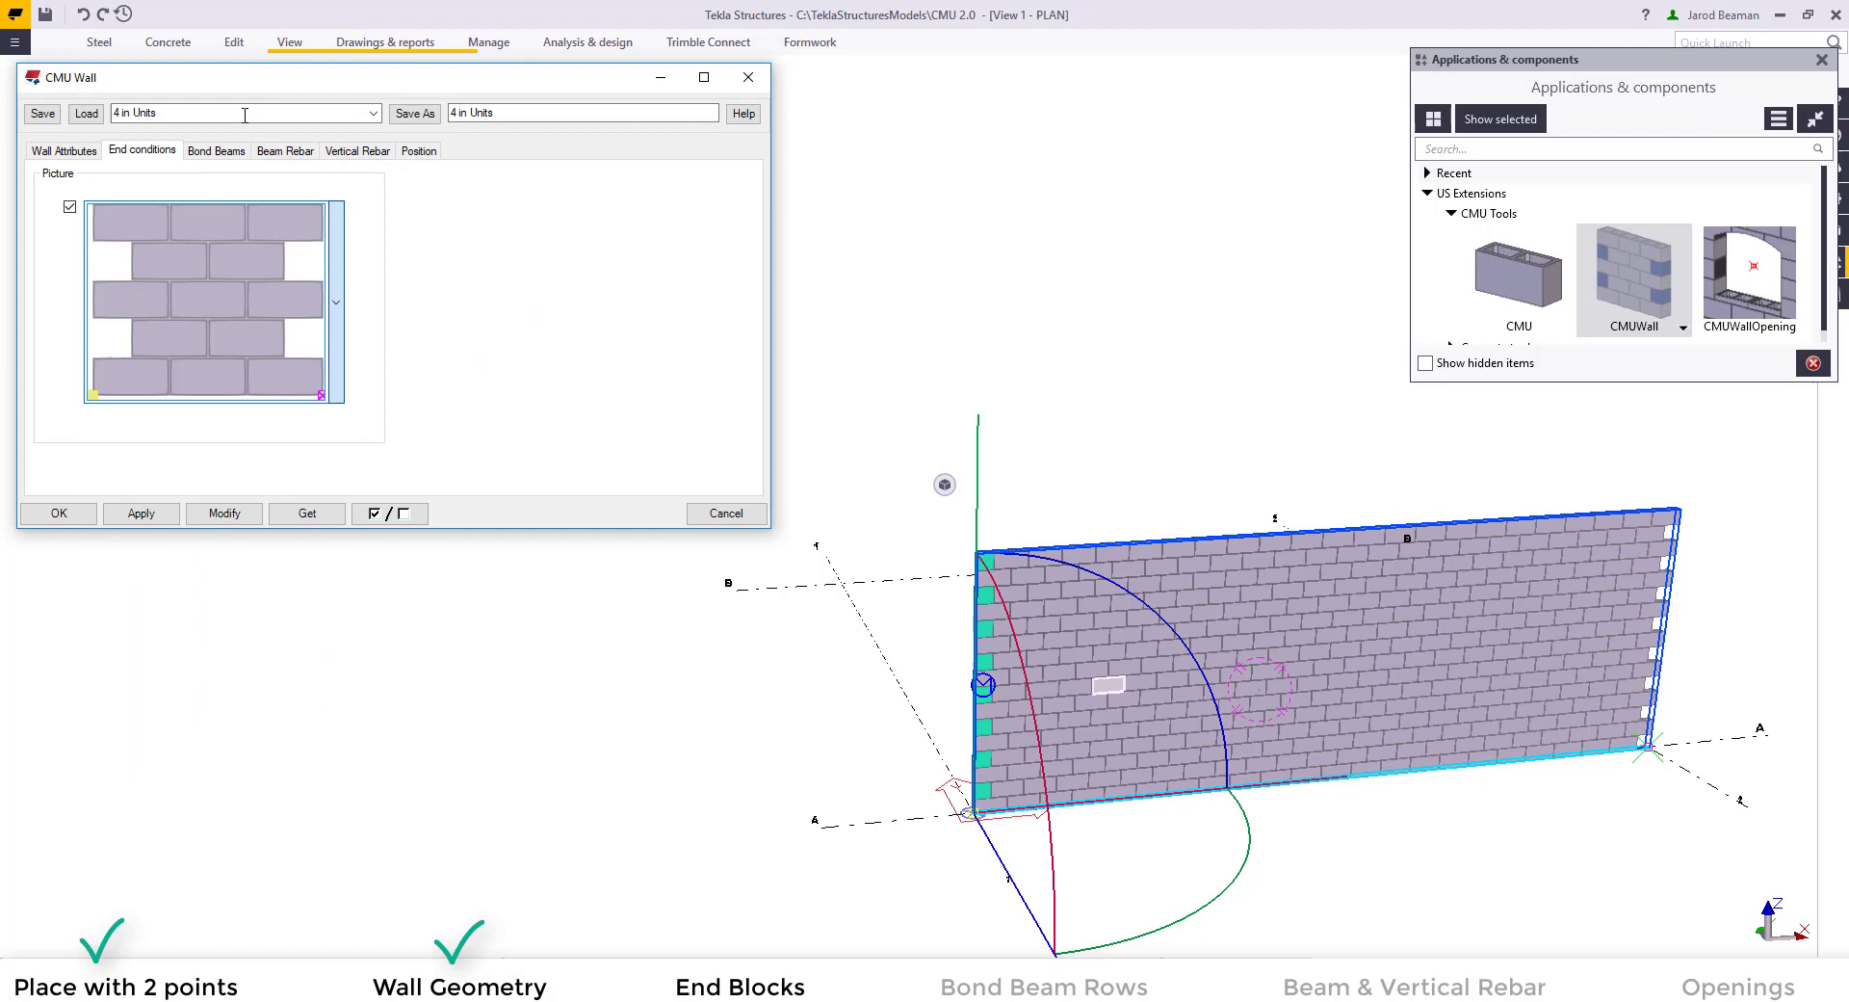
click(234, 515)
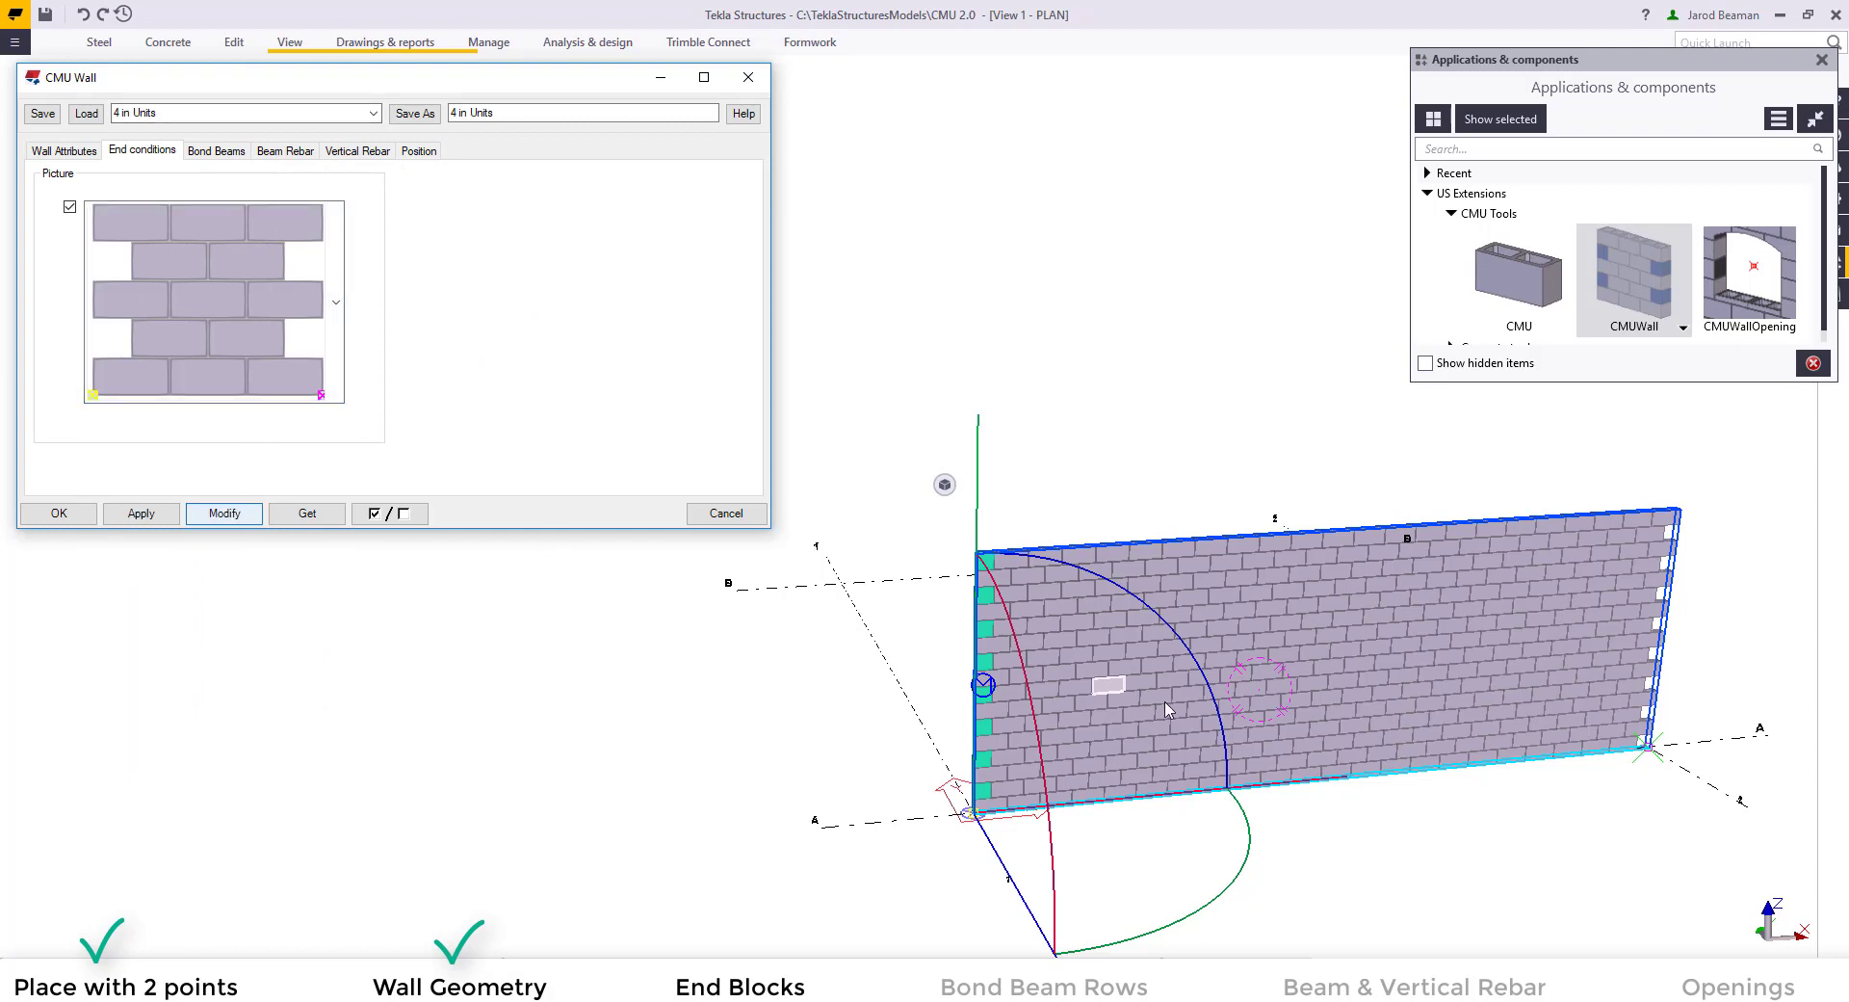
- Reload the 8 in Units preset with bond beam rows 4, 8, 12 and apply it to the wall
scroll(1170, 708, up, 3)
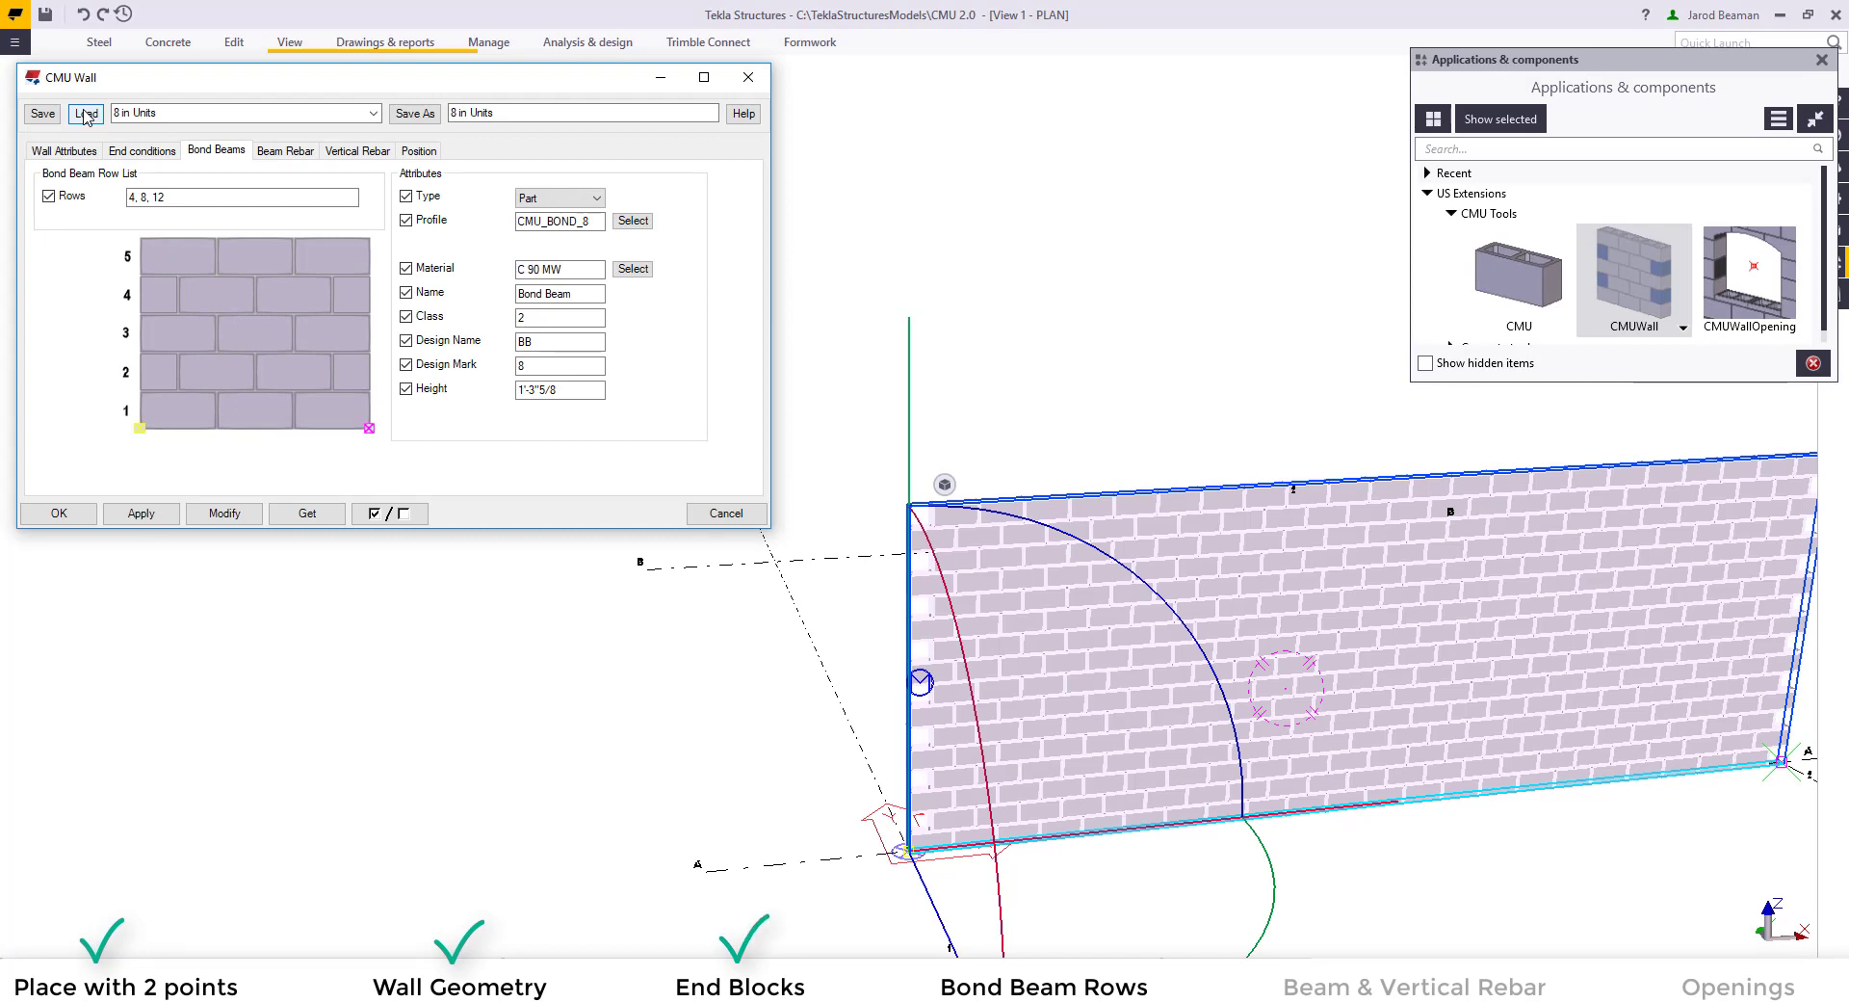
click(86, 115)
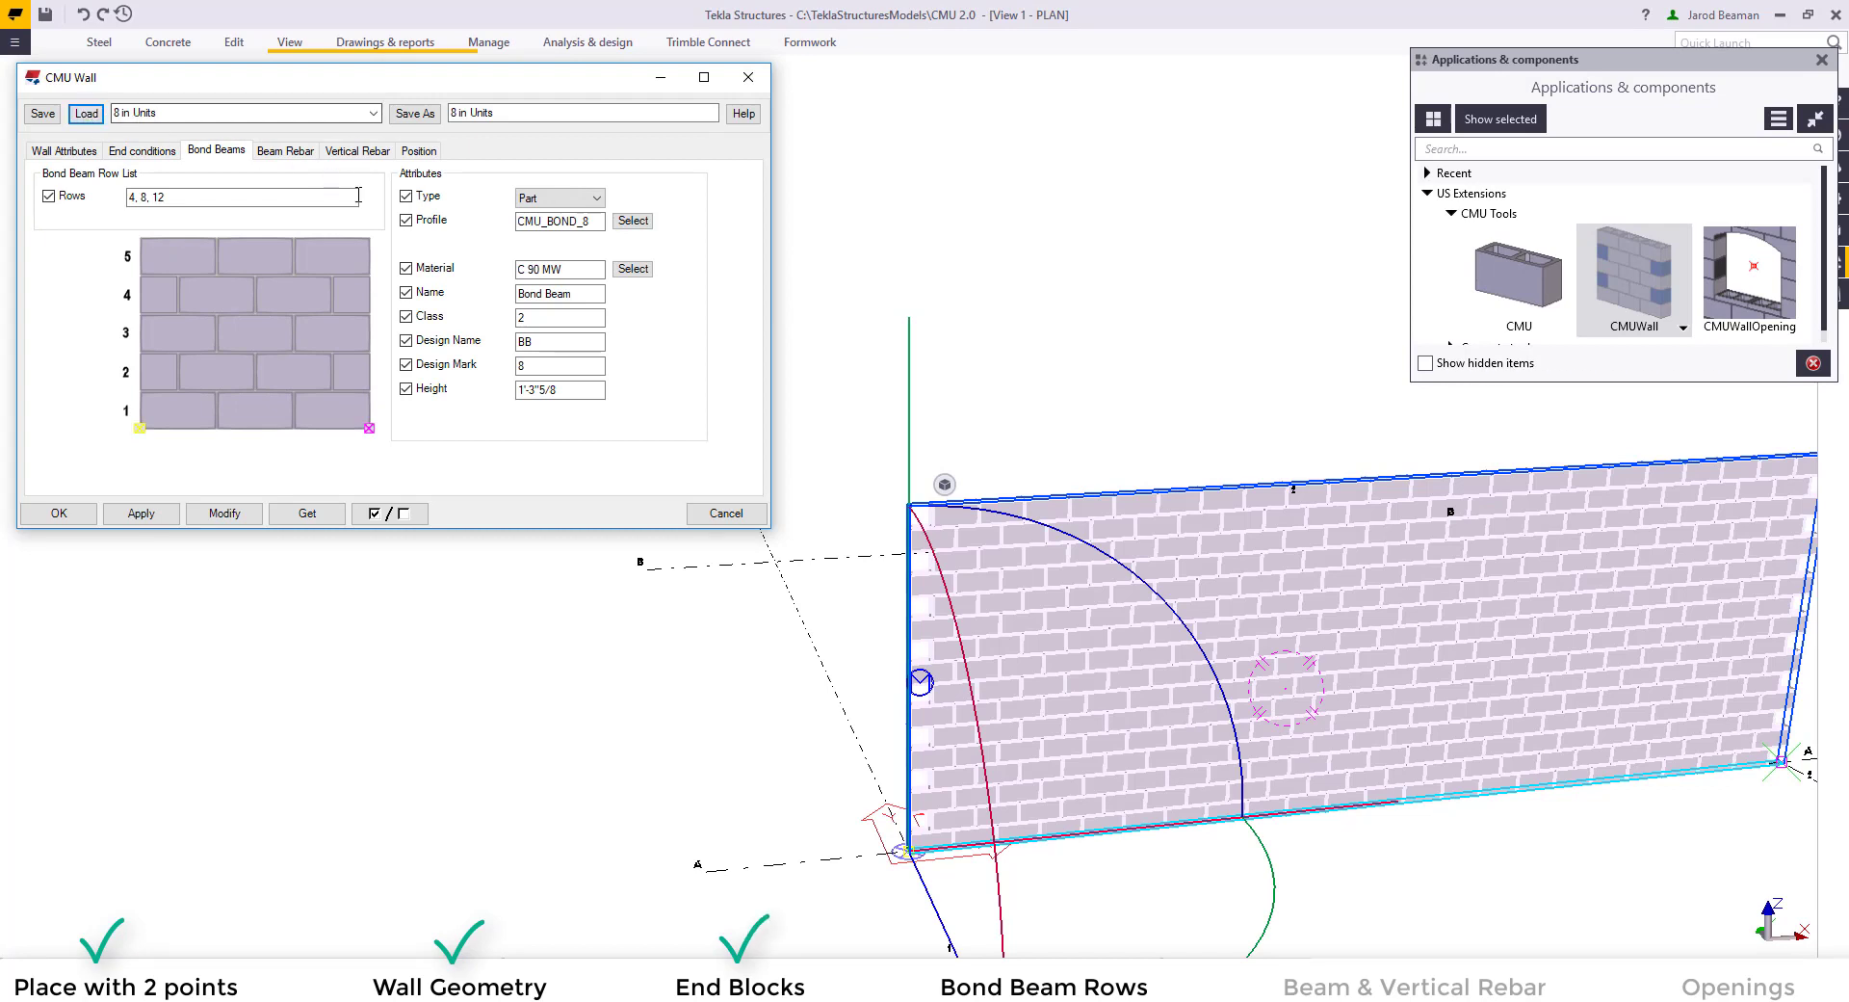
click(588, 223)
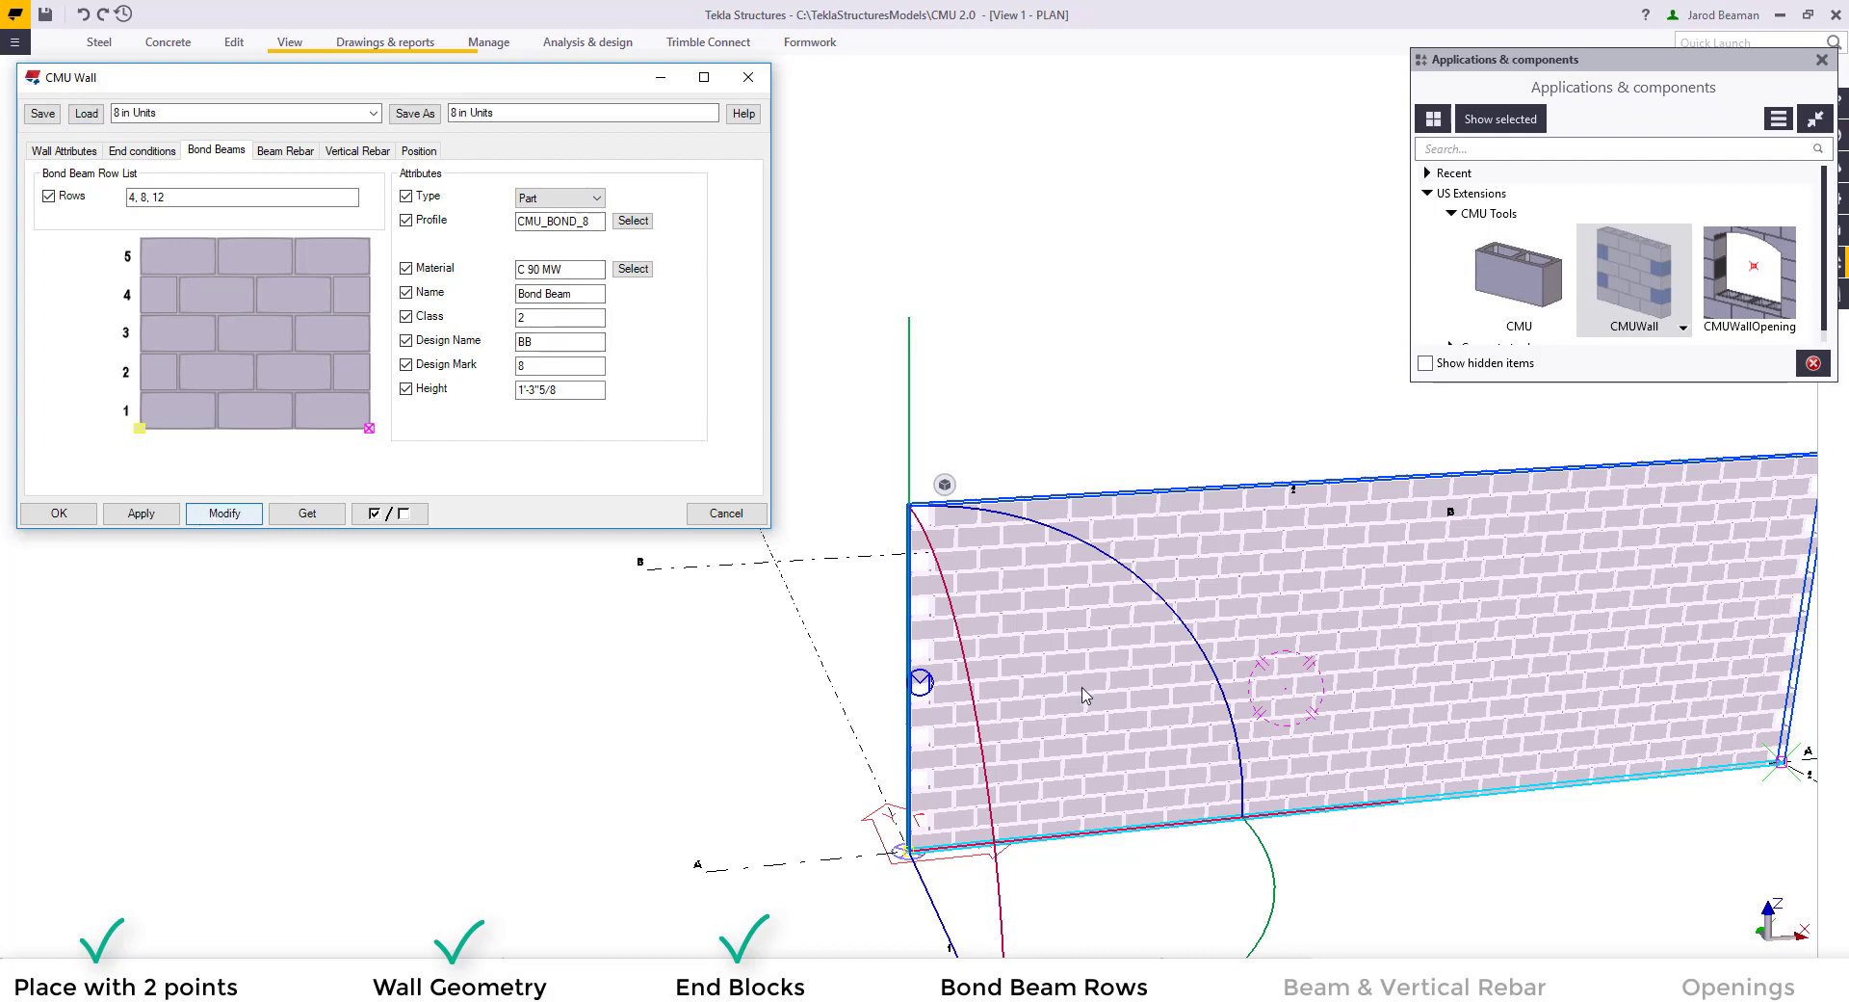
scroll(965, 752, up, 5)
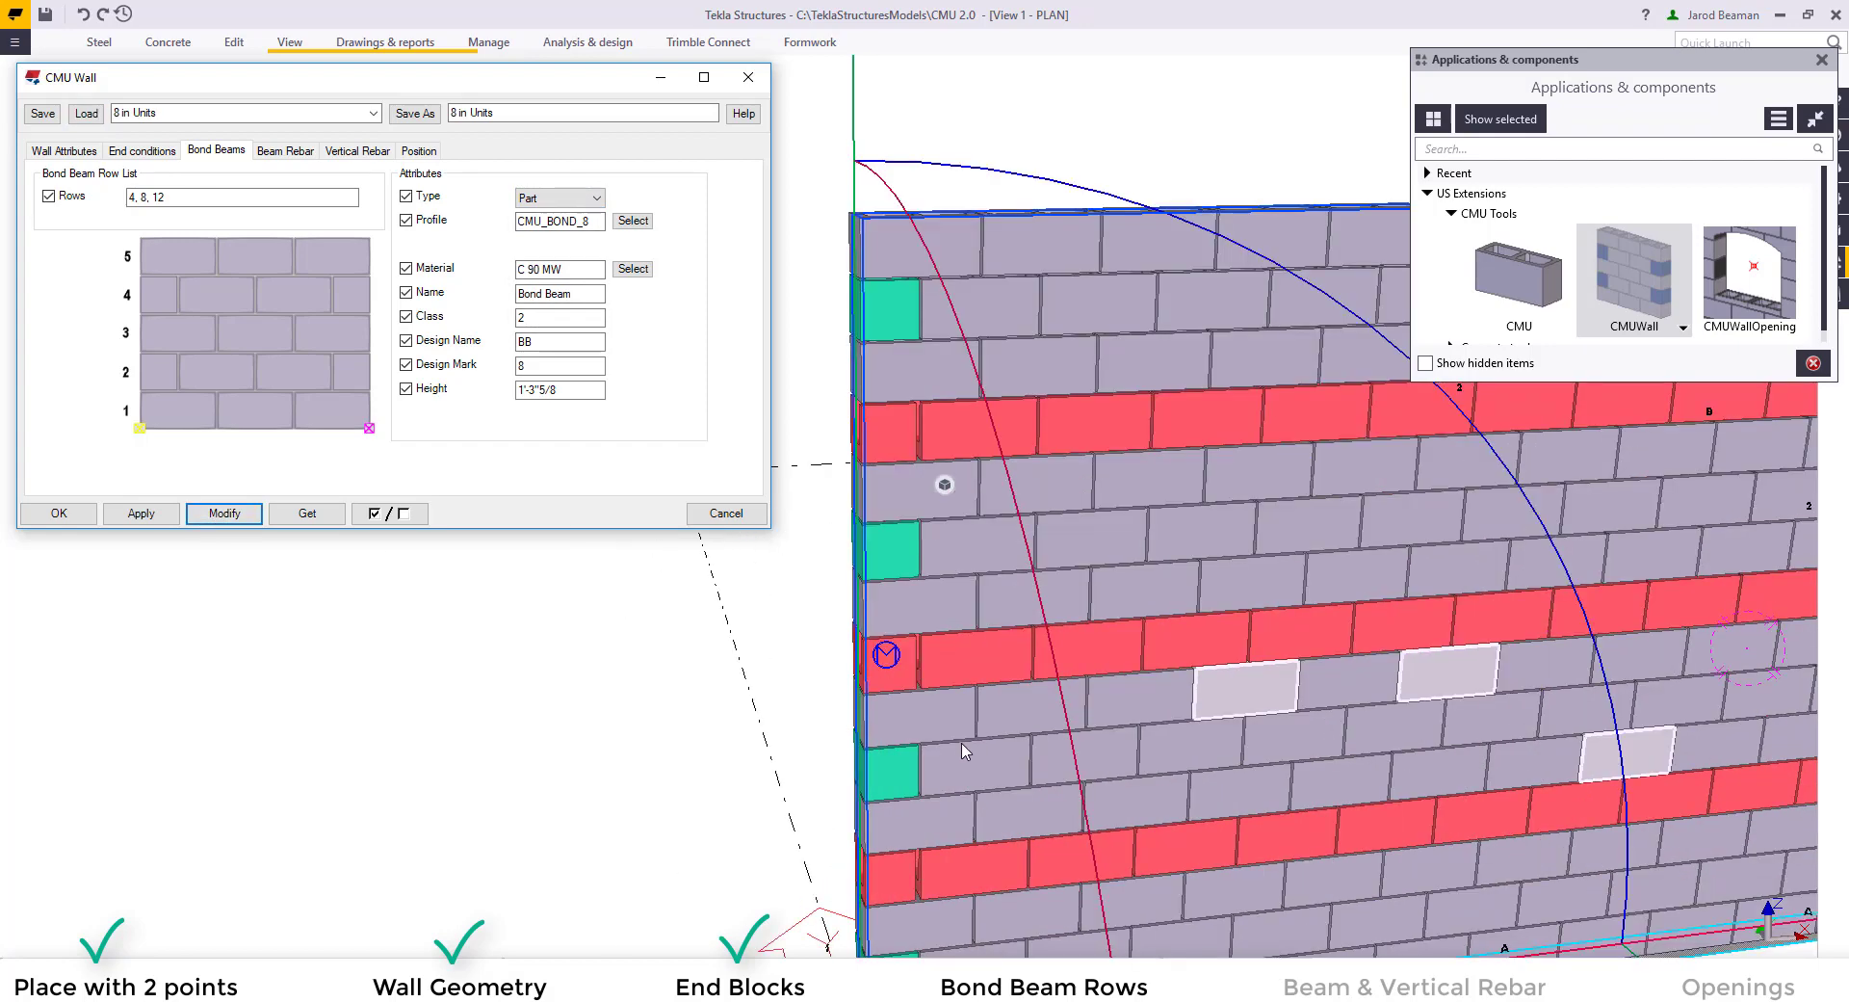
ctrl+middle_drag(962, 743, 1038, 723)
click(717, 684)
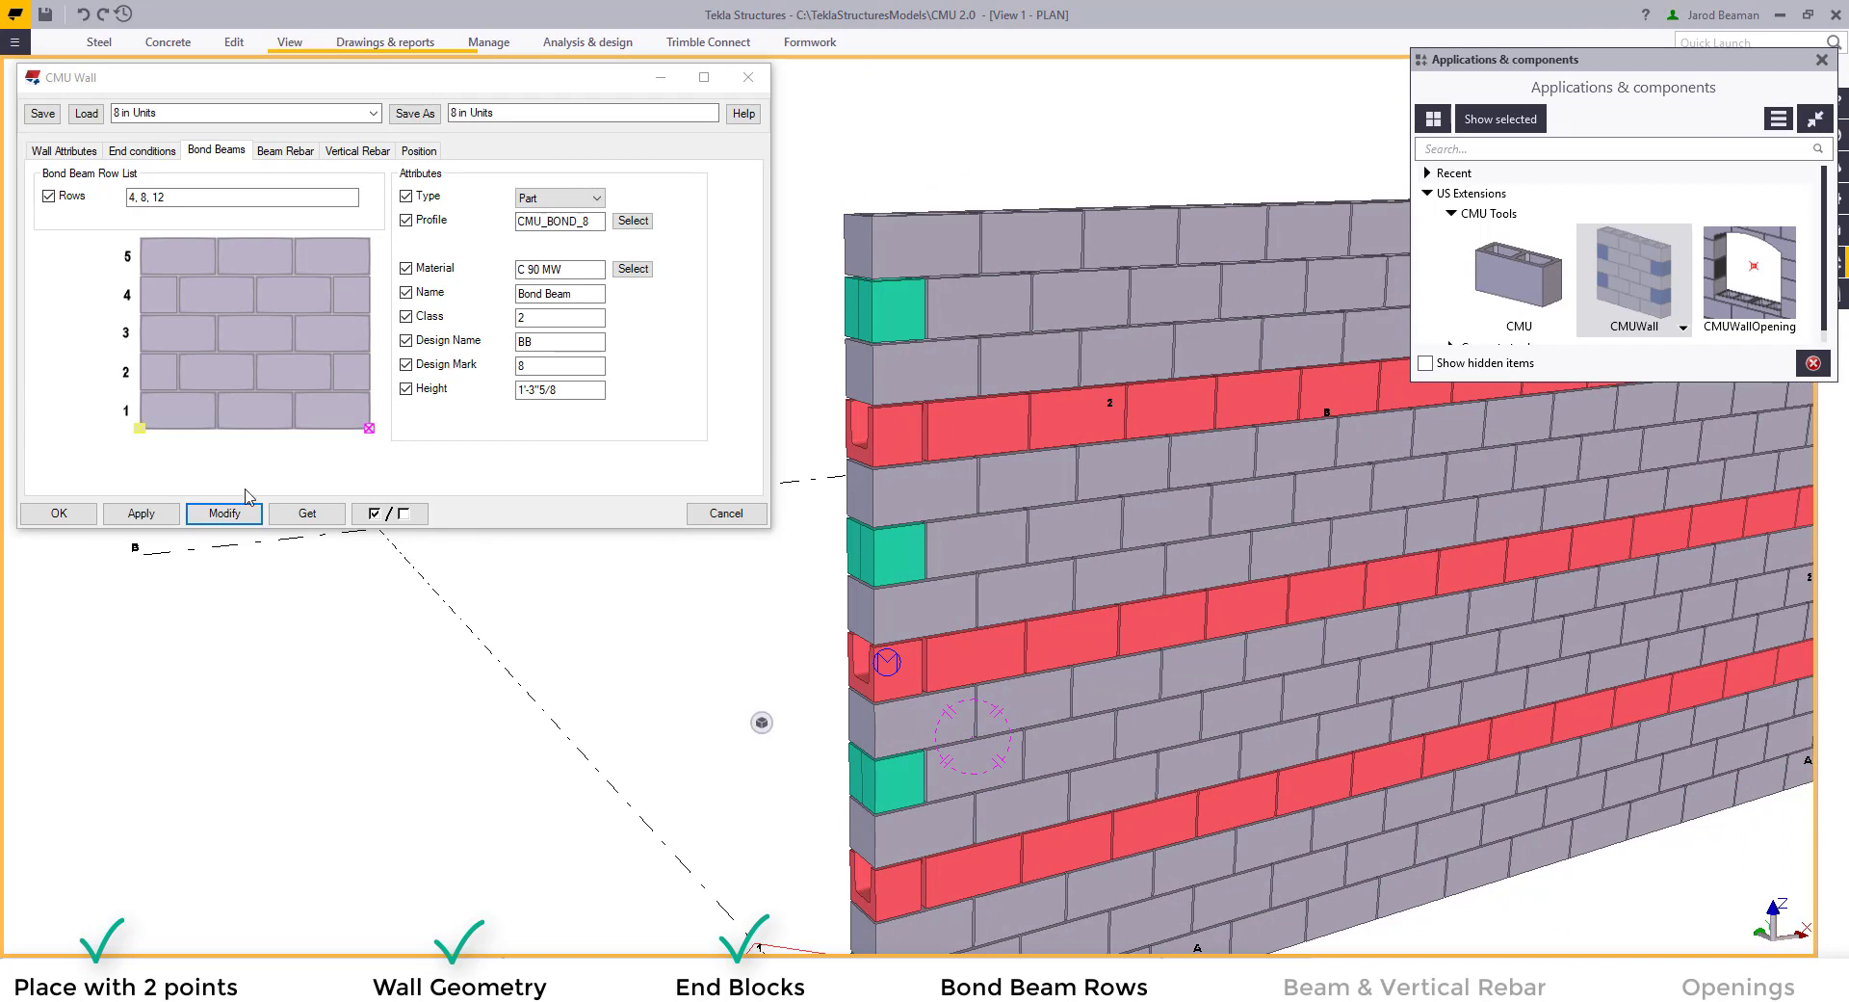
- Set the wall's bond beam rows to 5, 10 and apply the change
click(894, 467)
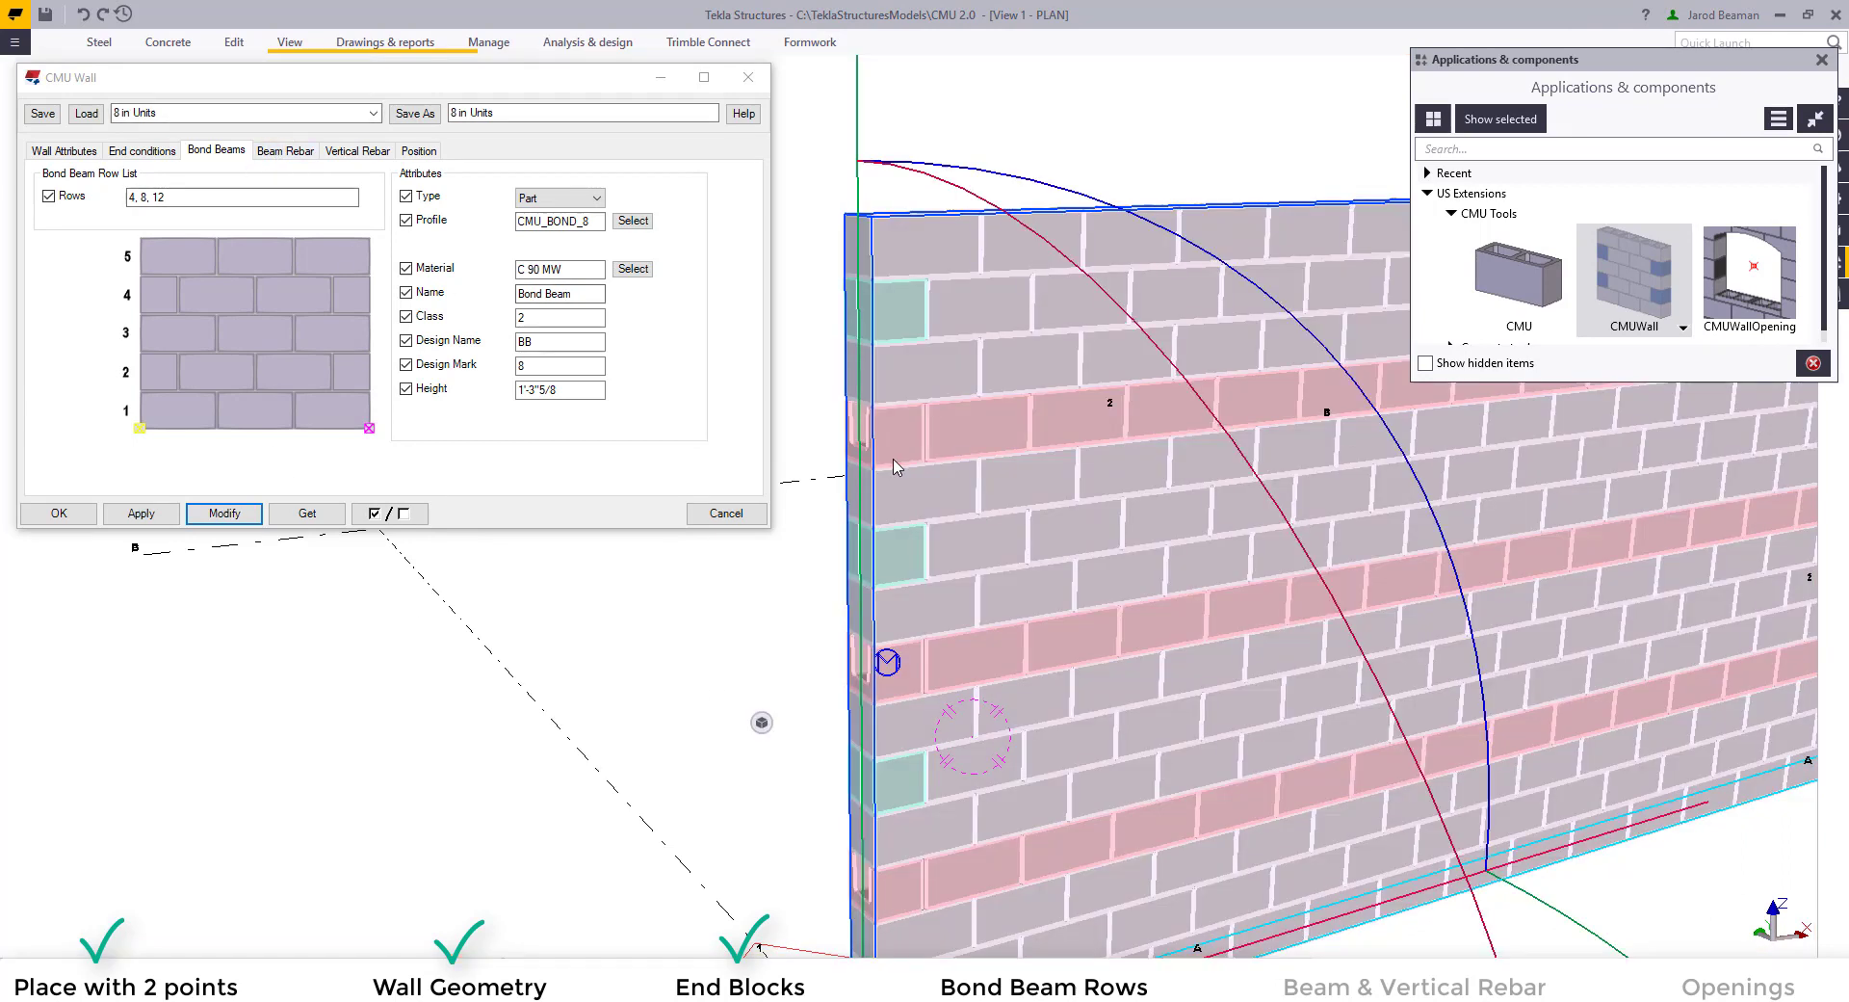
click(134, 196)
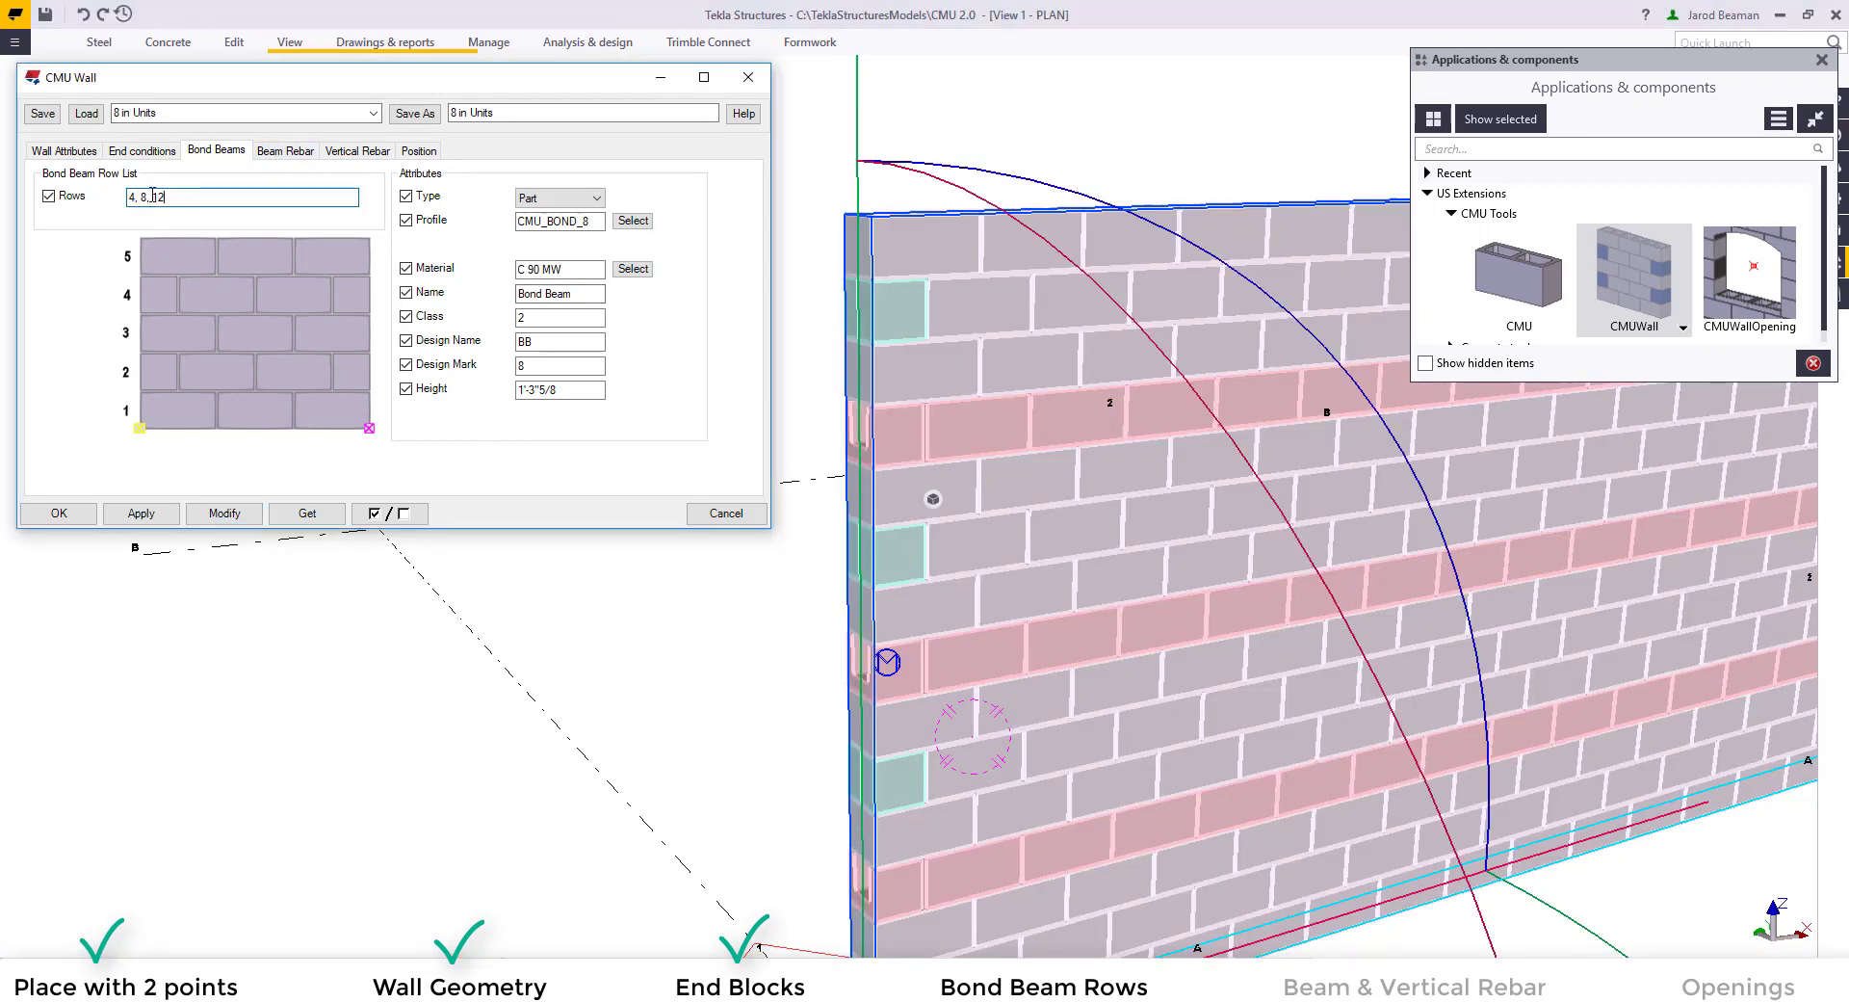
drag(130, 196, 195, 195)
text(5, 10)
click(224, 513)
click(661, 640)
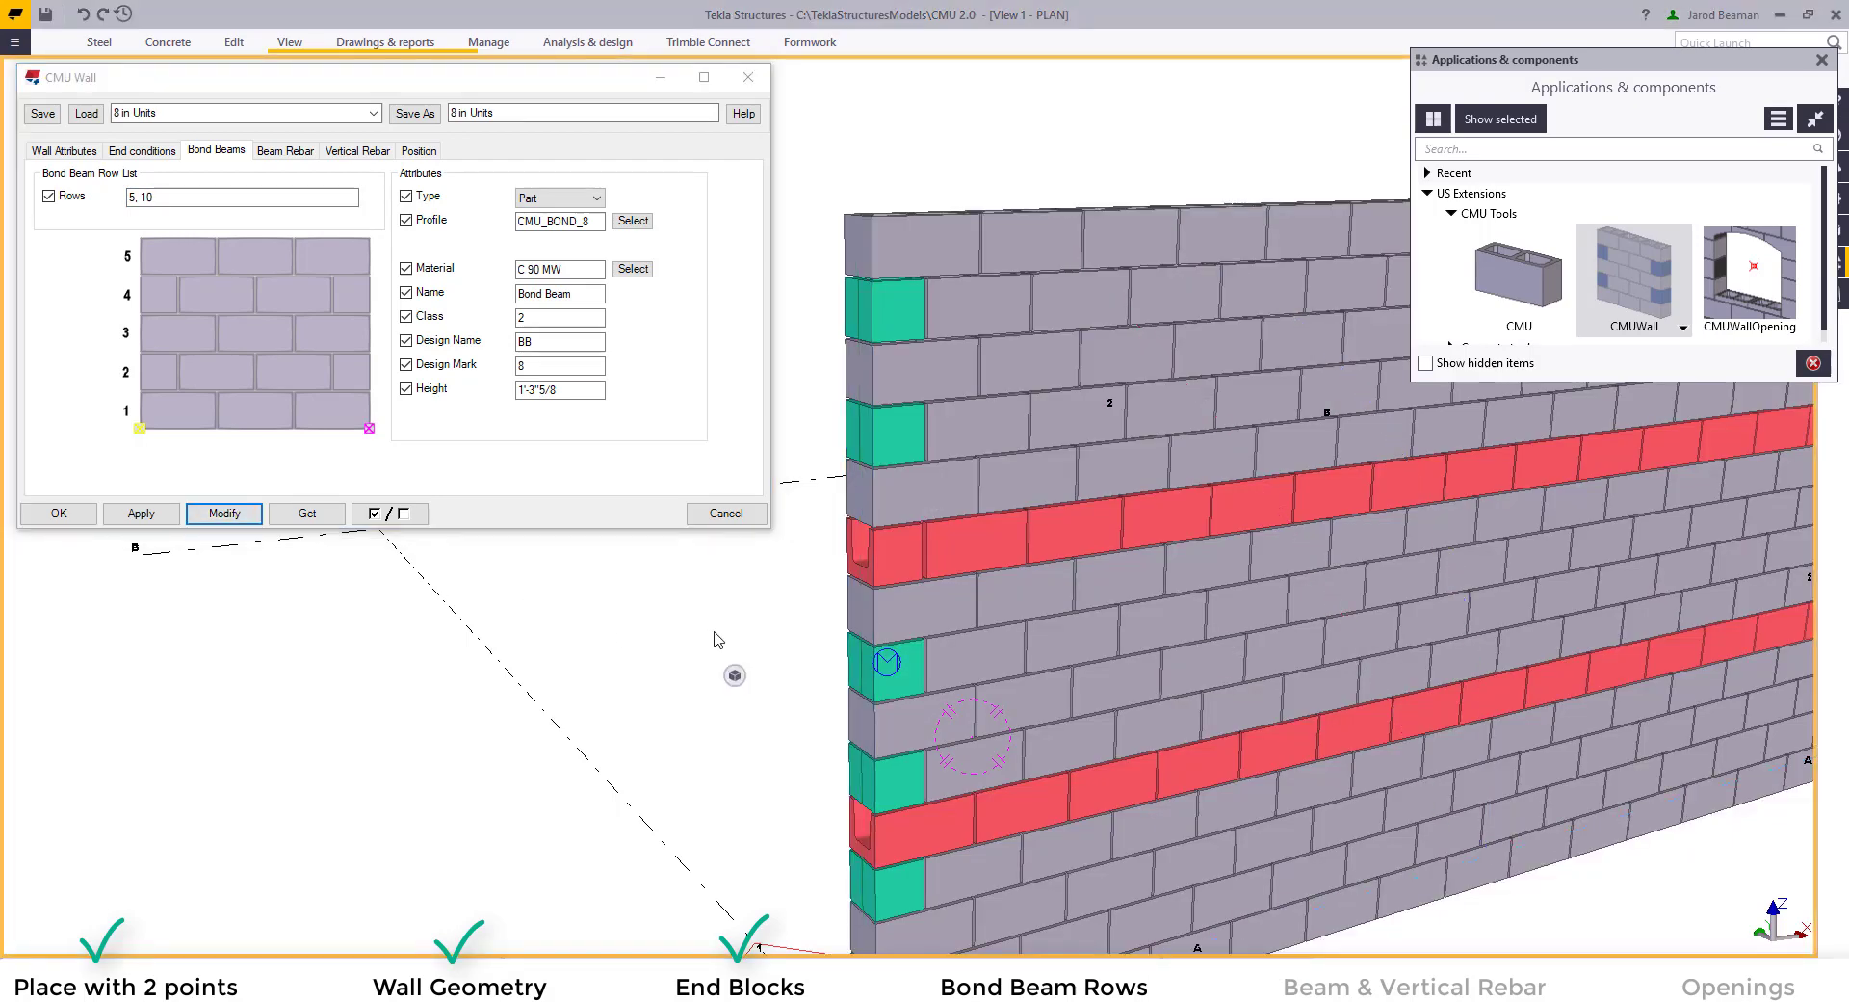
- Set the selected wall's bond beam reinforcement to the layout with two horizontal bars side by side
click(1027, 459)
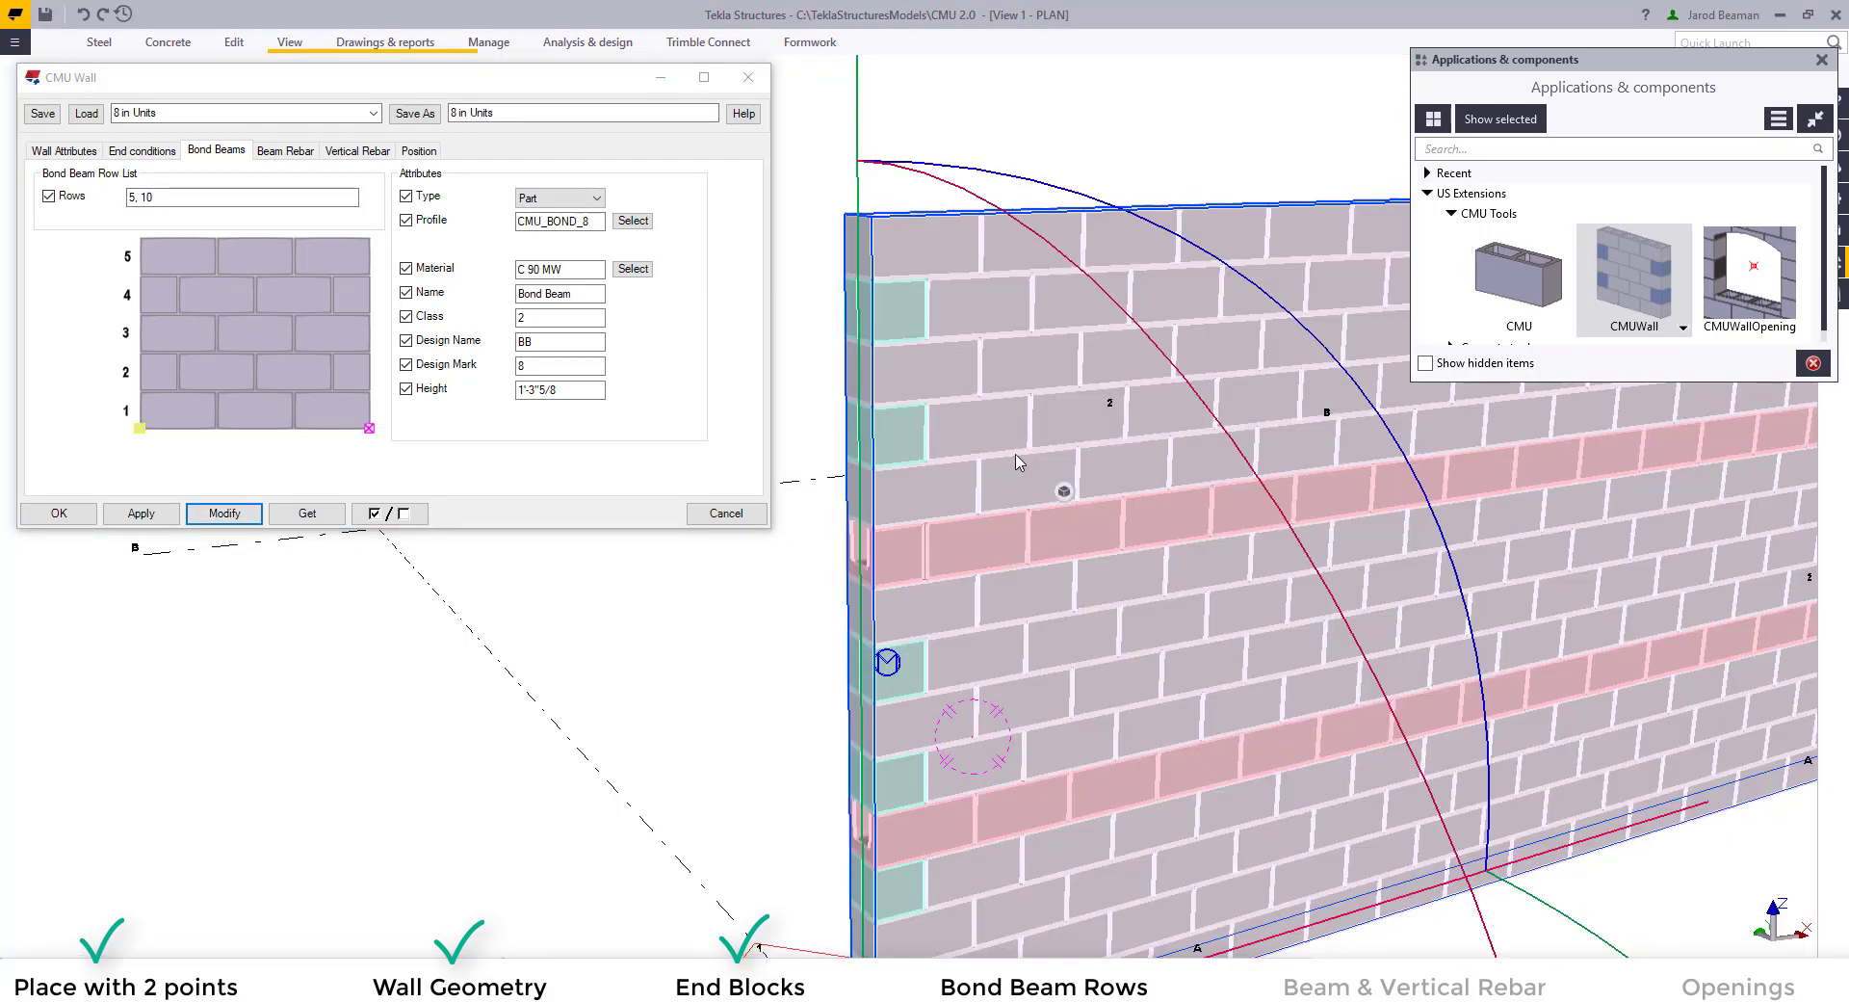
click(285, 151)
click(159, 273)
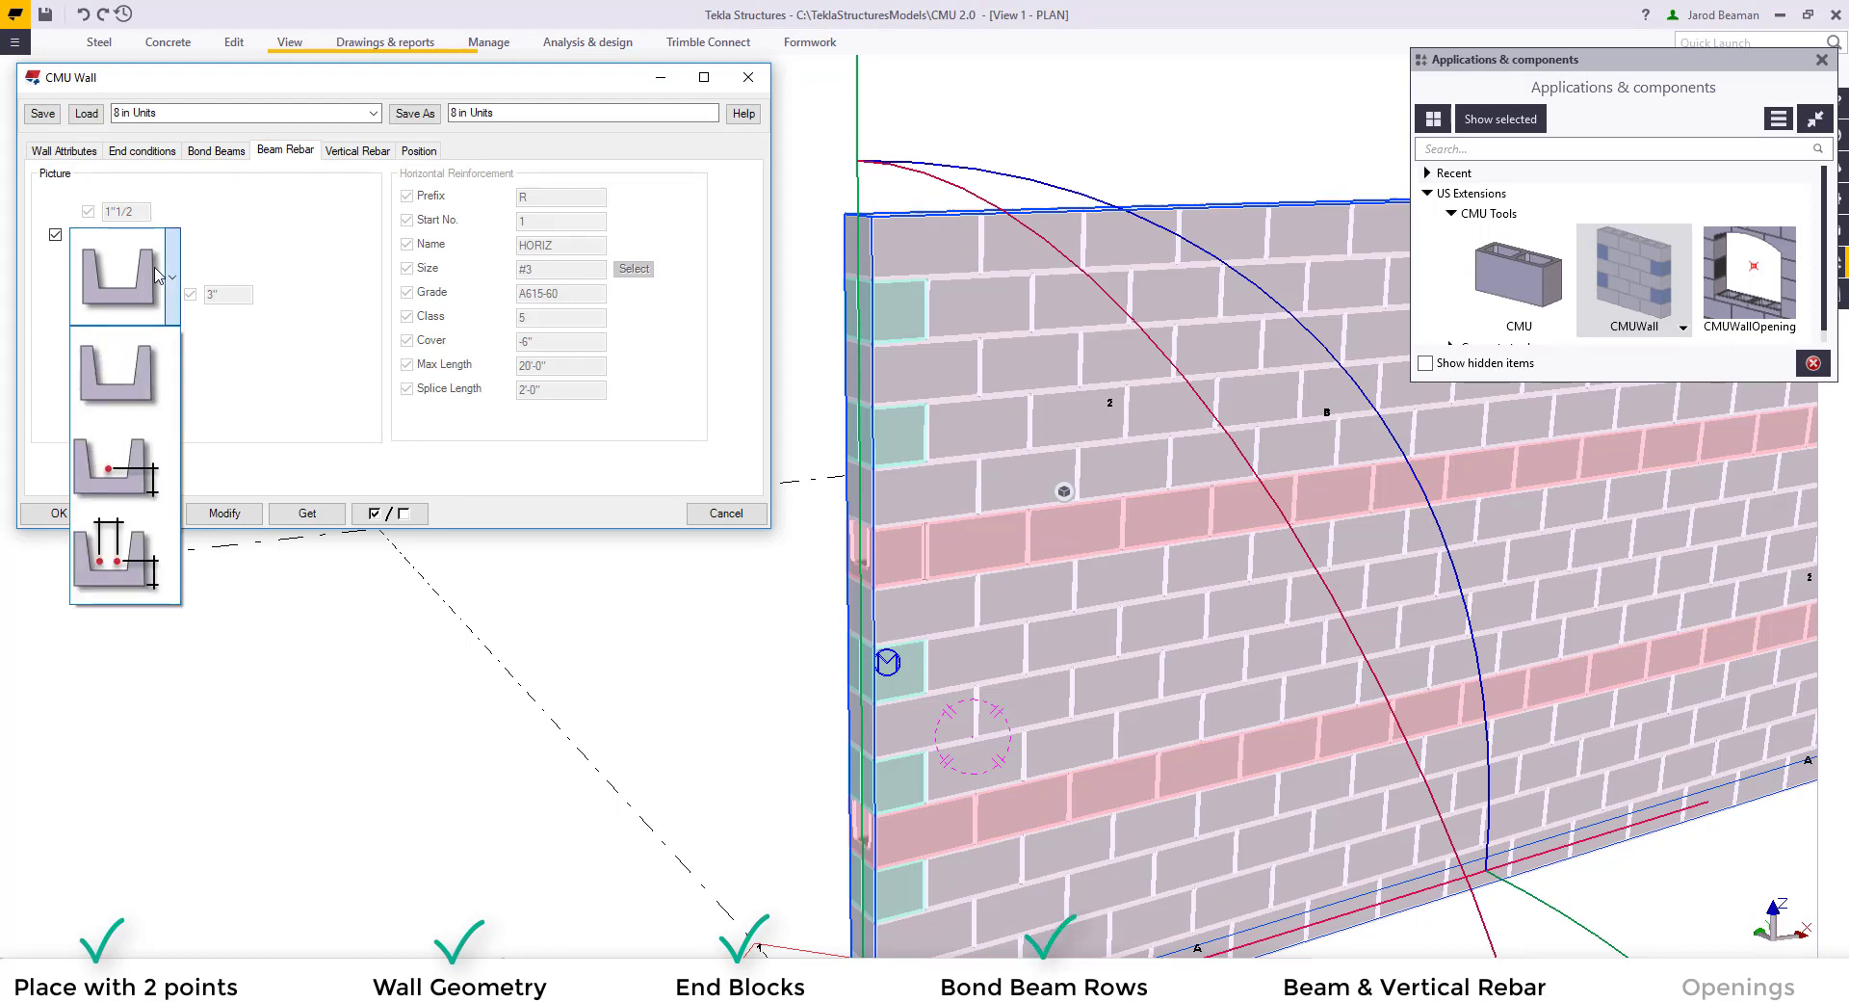
click(125, 467)
click(140, 289)
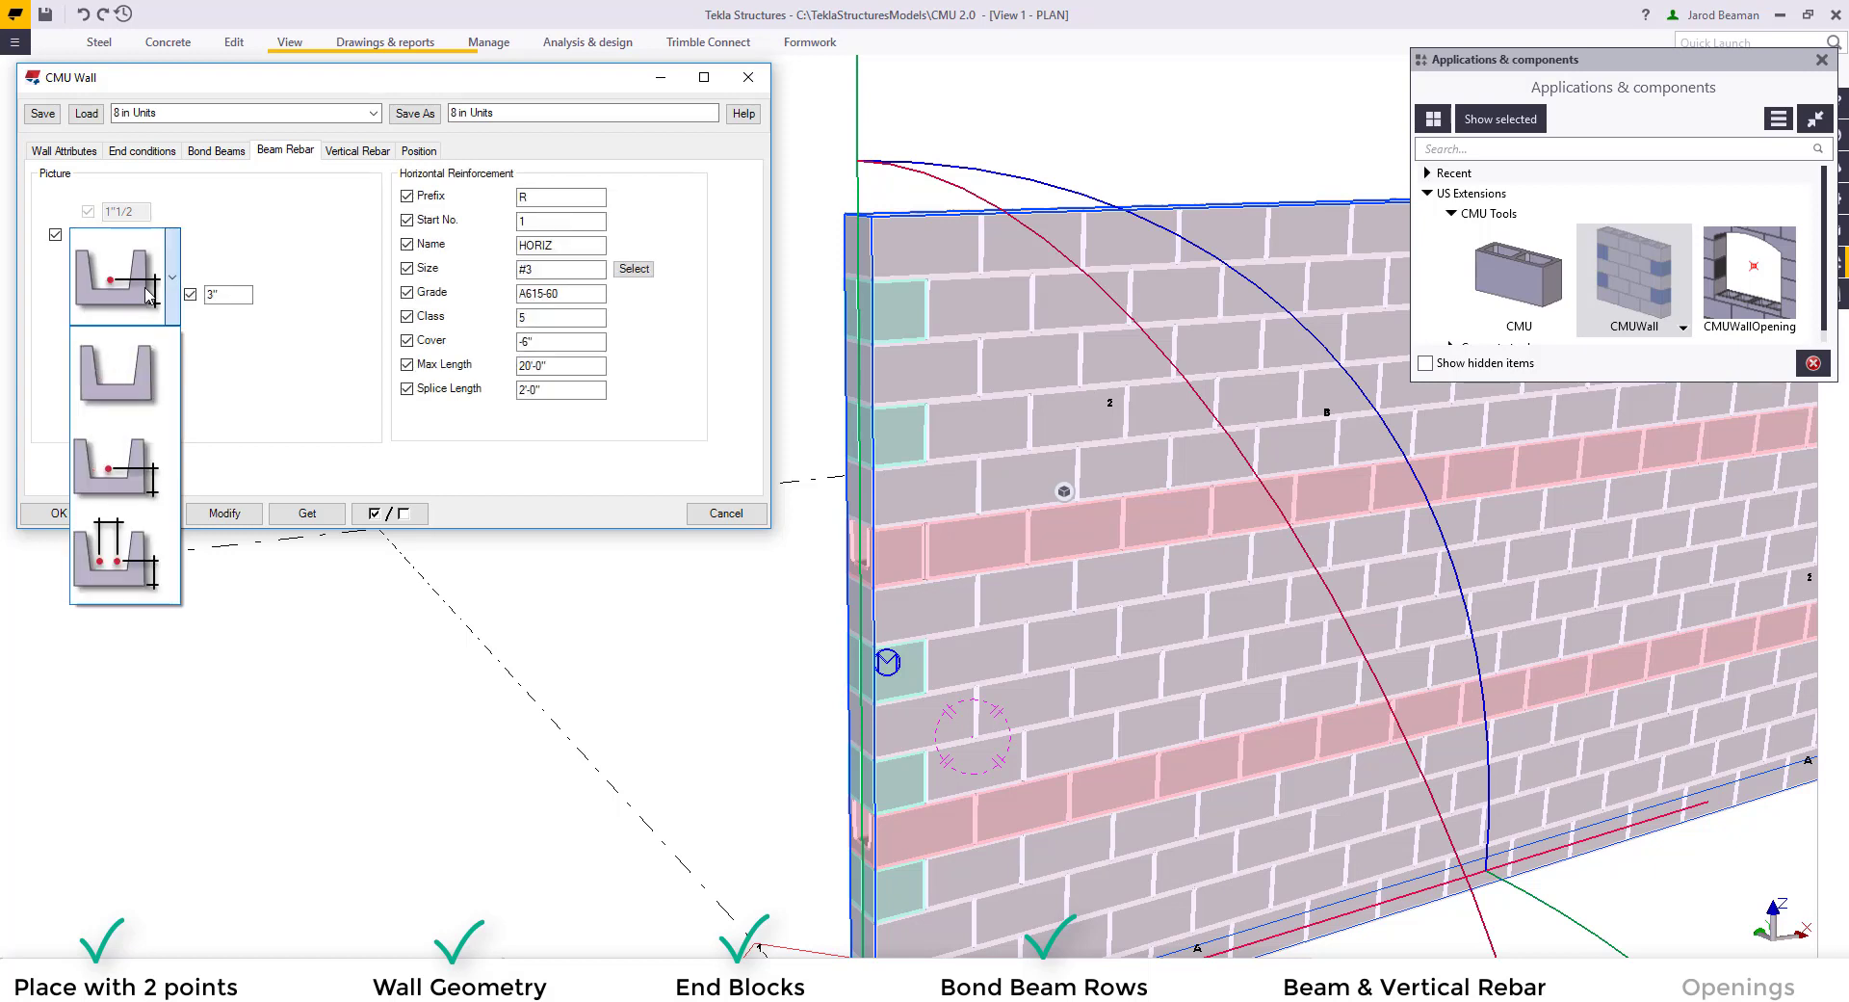
click(128, 530)
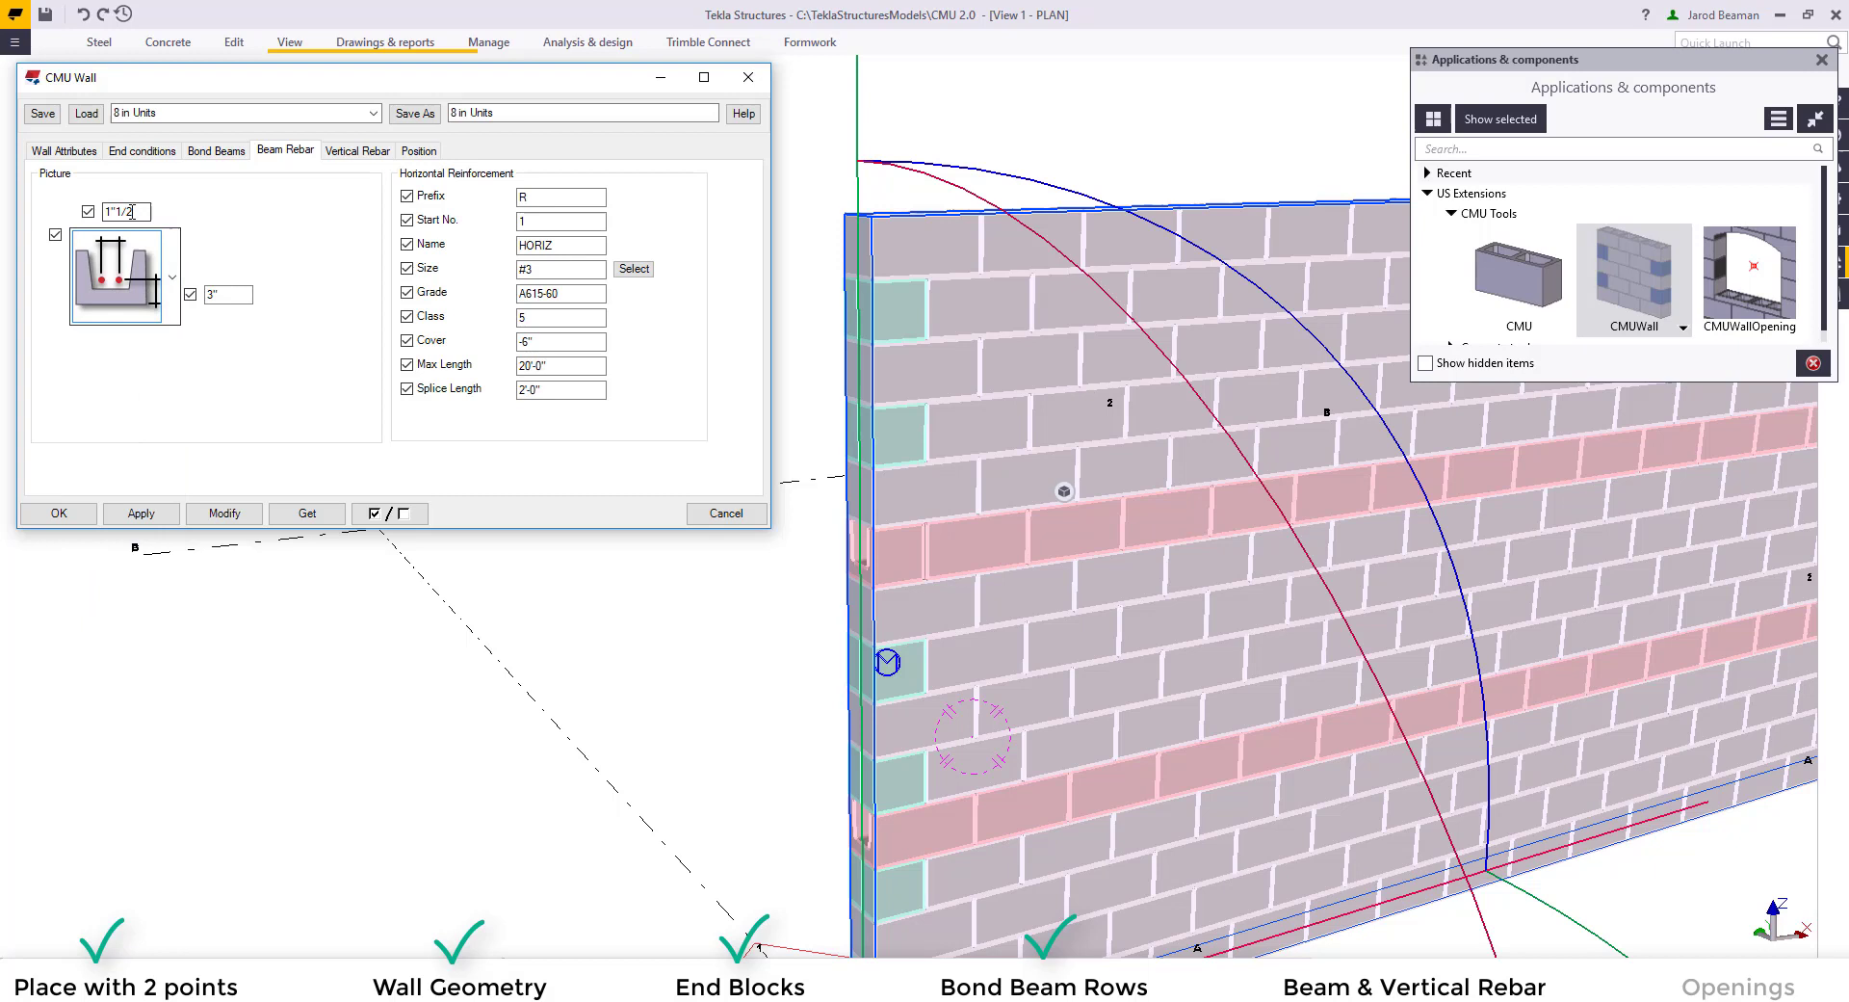
- Set the horizontal reinforcement cover to 2" and apply the change to the wall
double_click(539, 343)
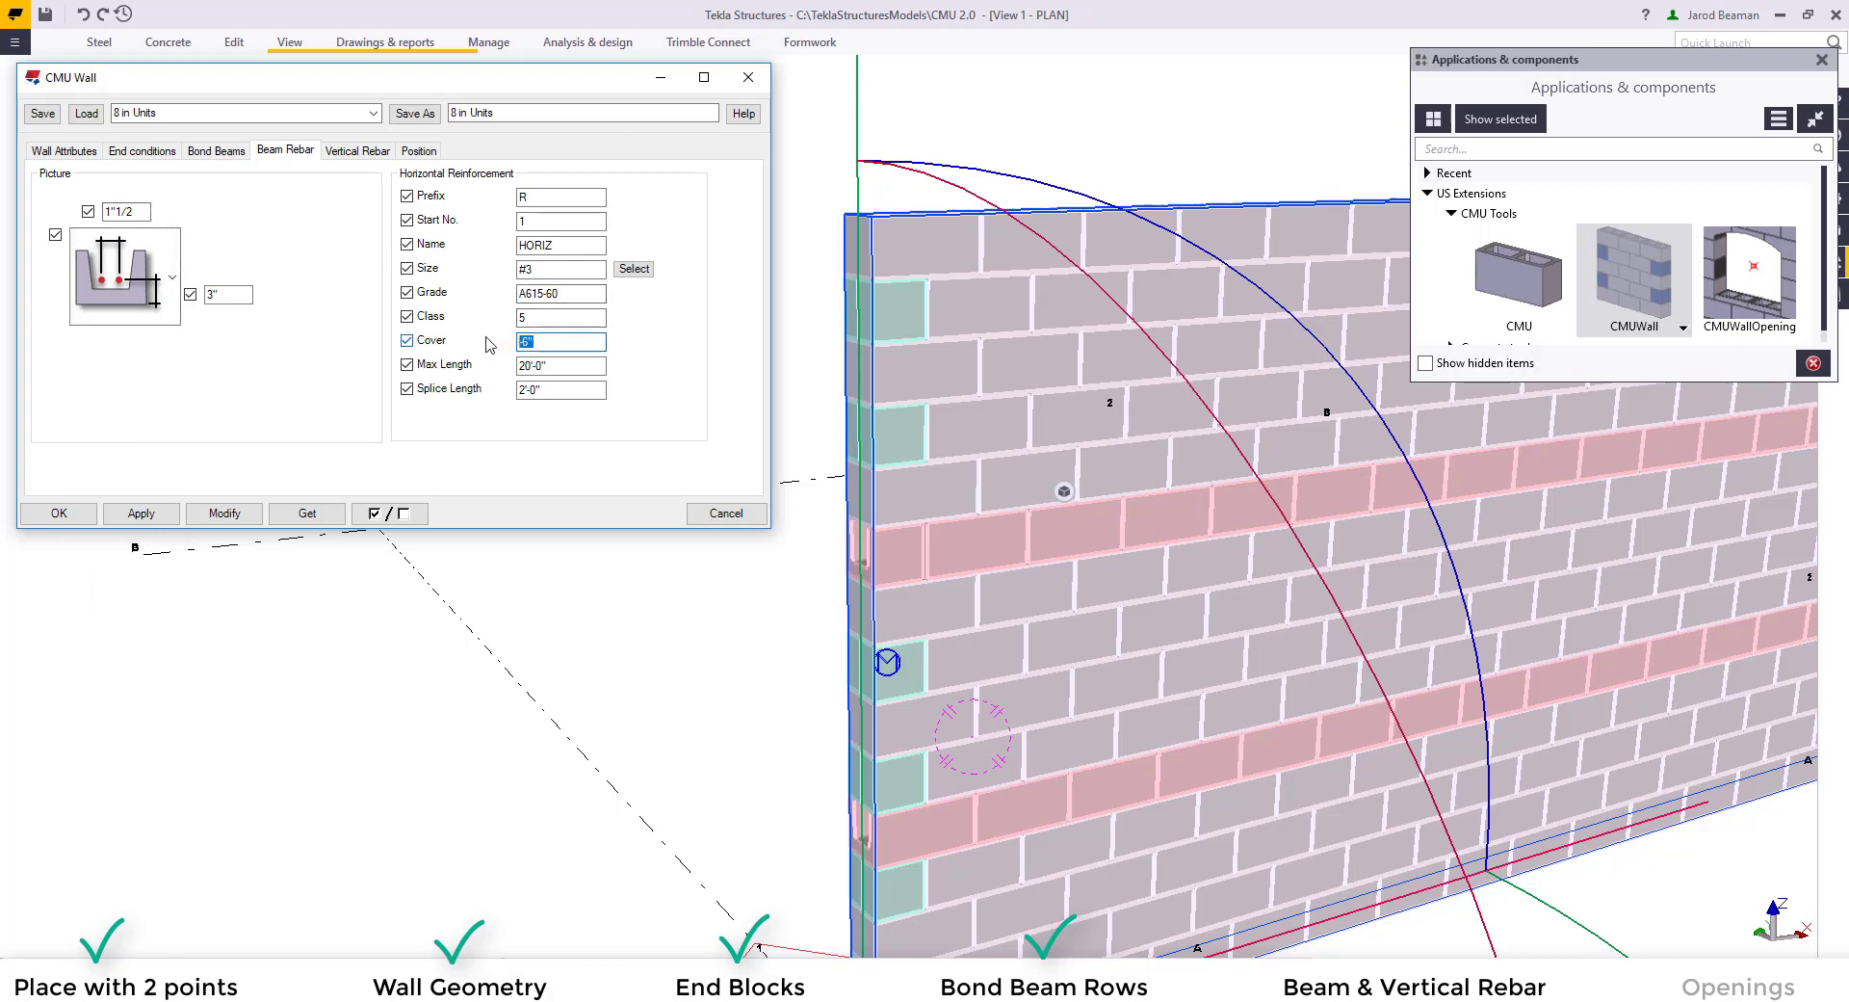
text(2")
click(231, 513)
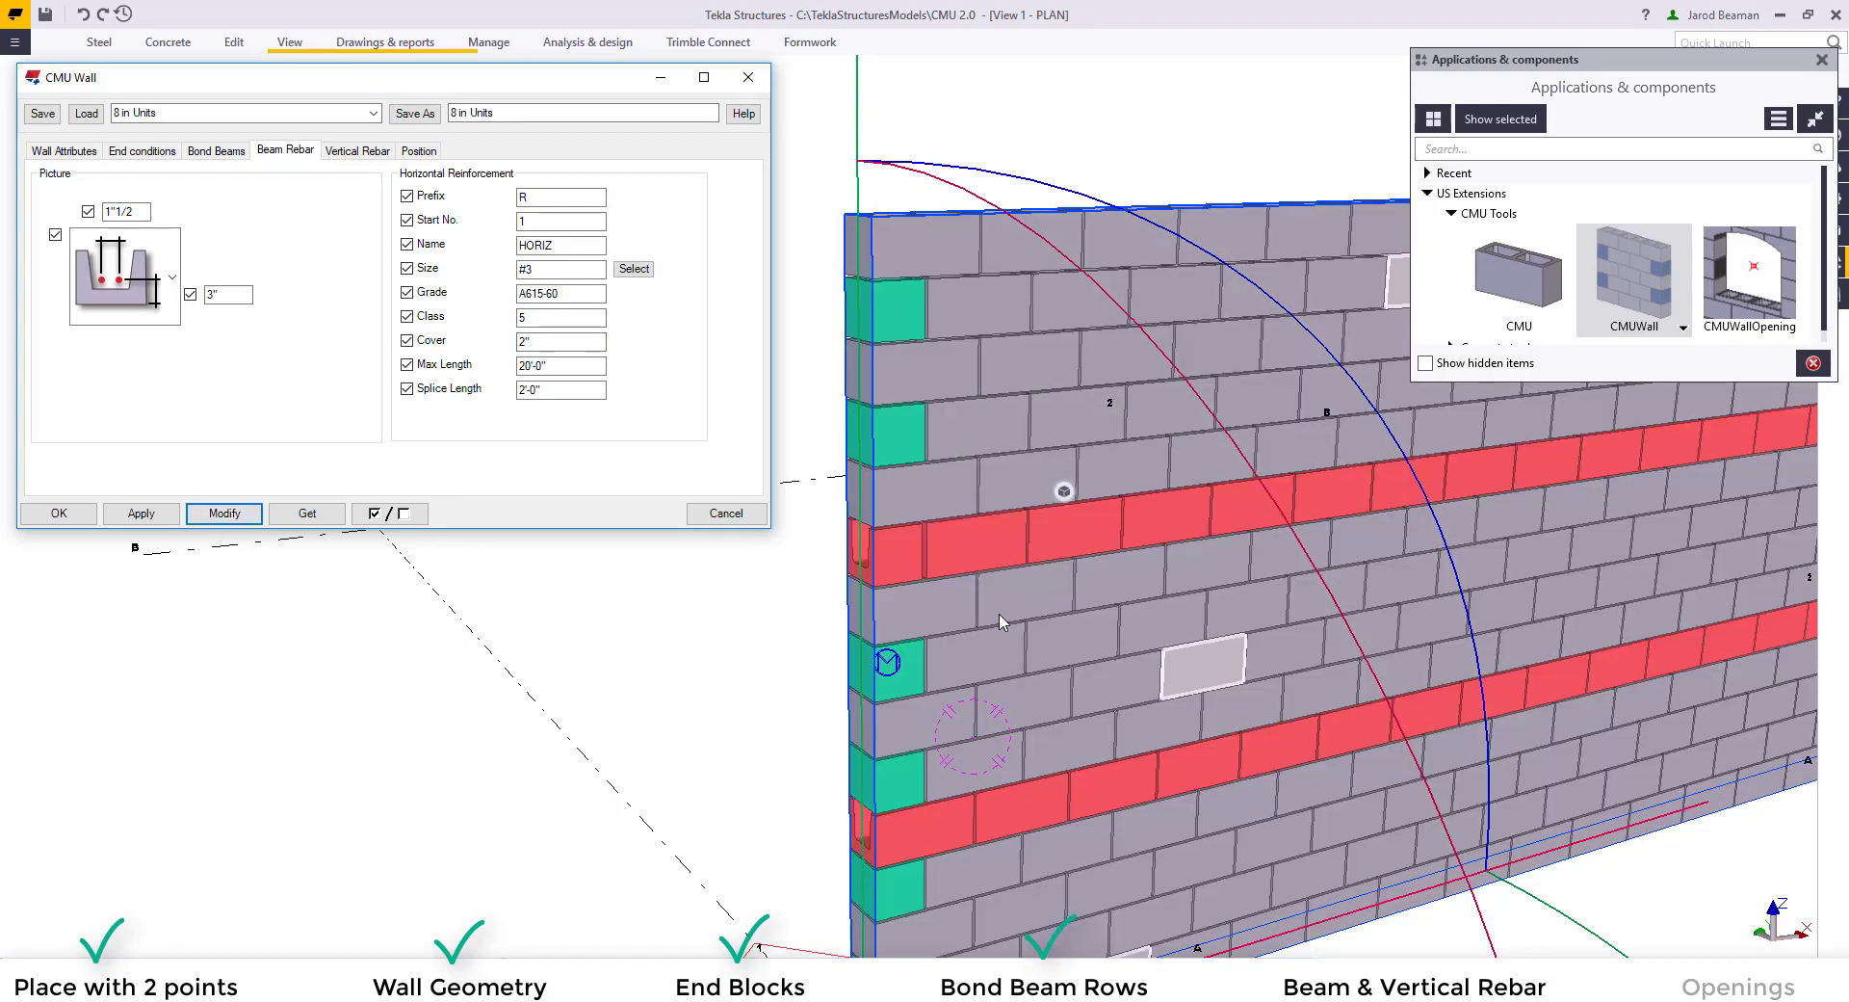
- Examine the paired horizontal bars at the wall end and through the bond beams with the blocks shown transparent
ctrl+middle_drag(992, 584, 934, 583)
scroll(936, 589, up, 8)
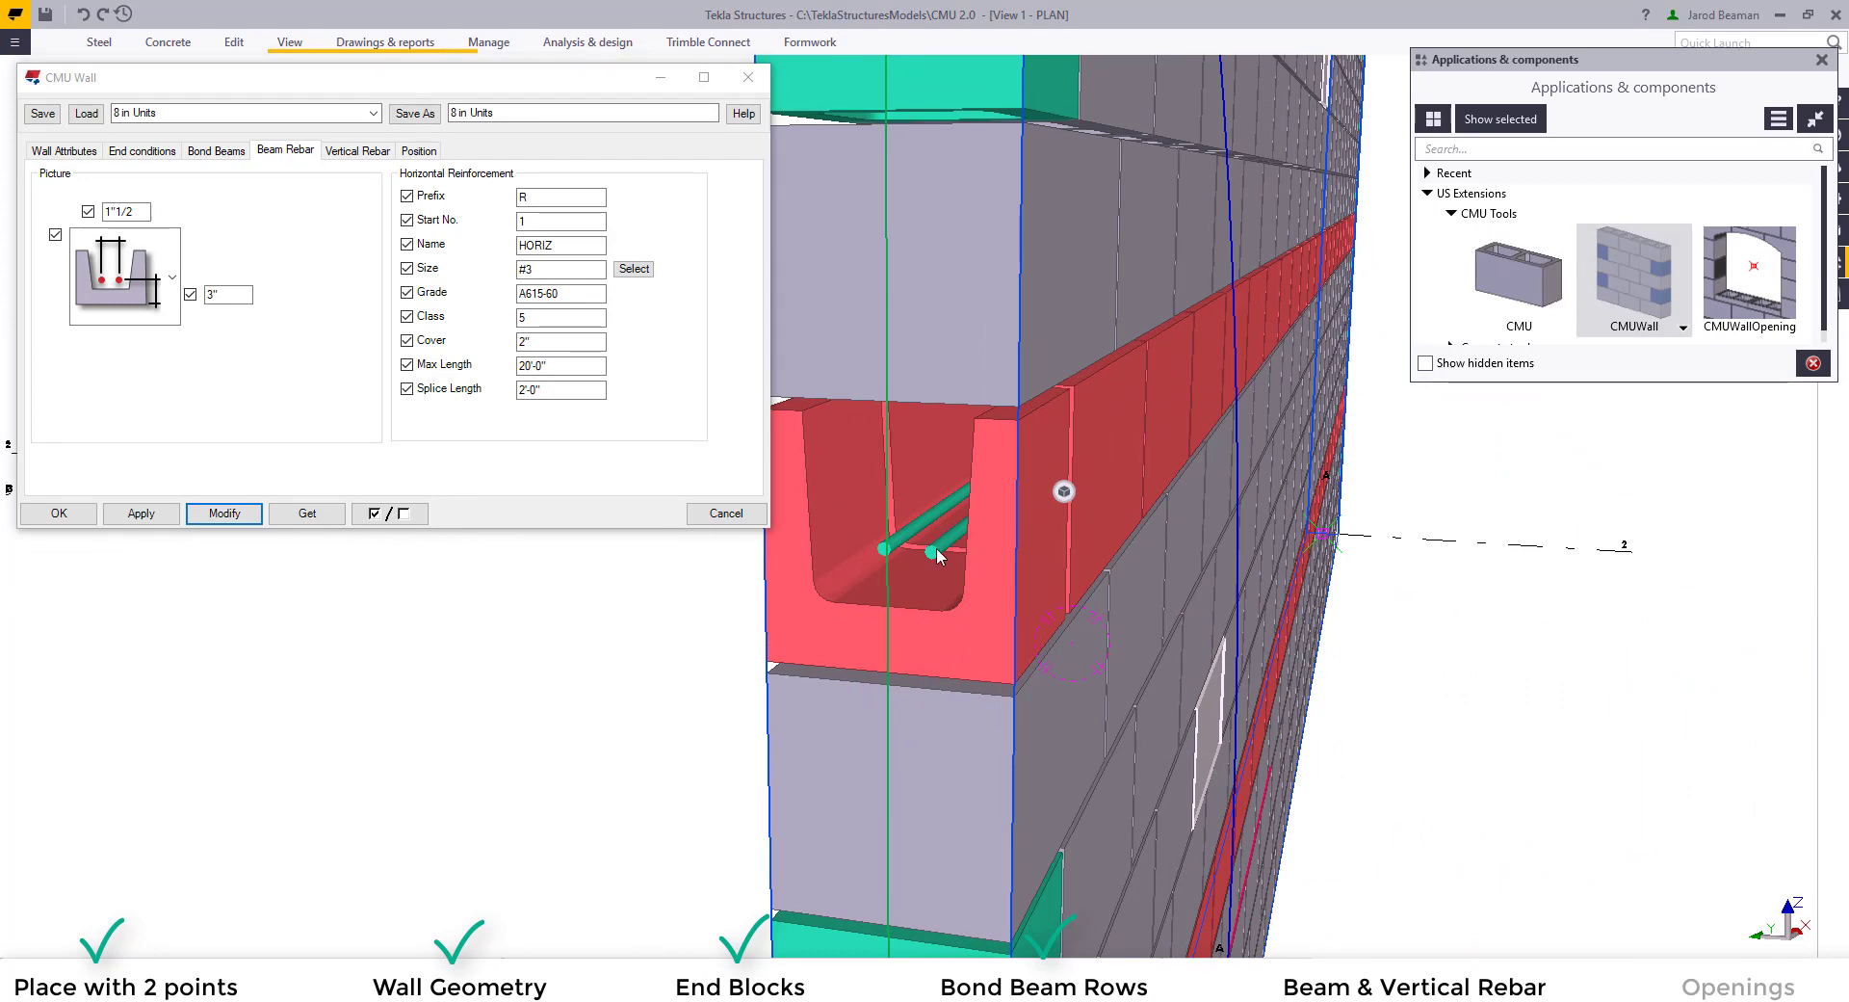
ctrl+middle_drag(959, 498, 881, 486)
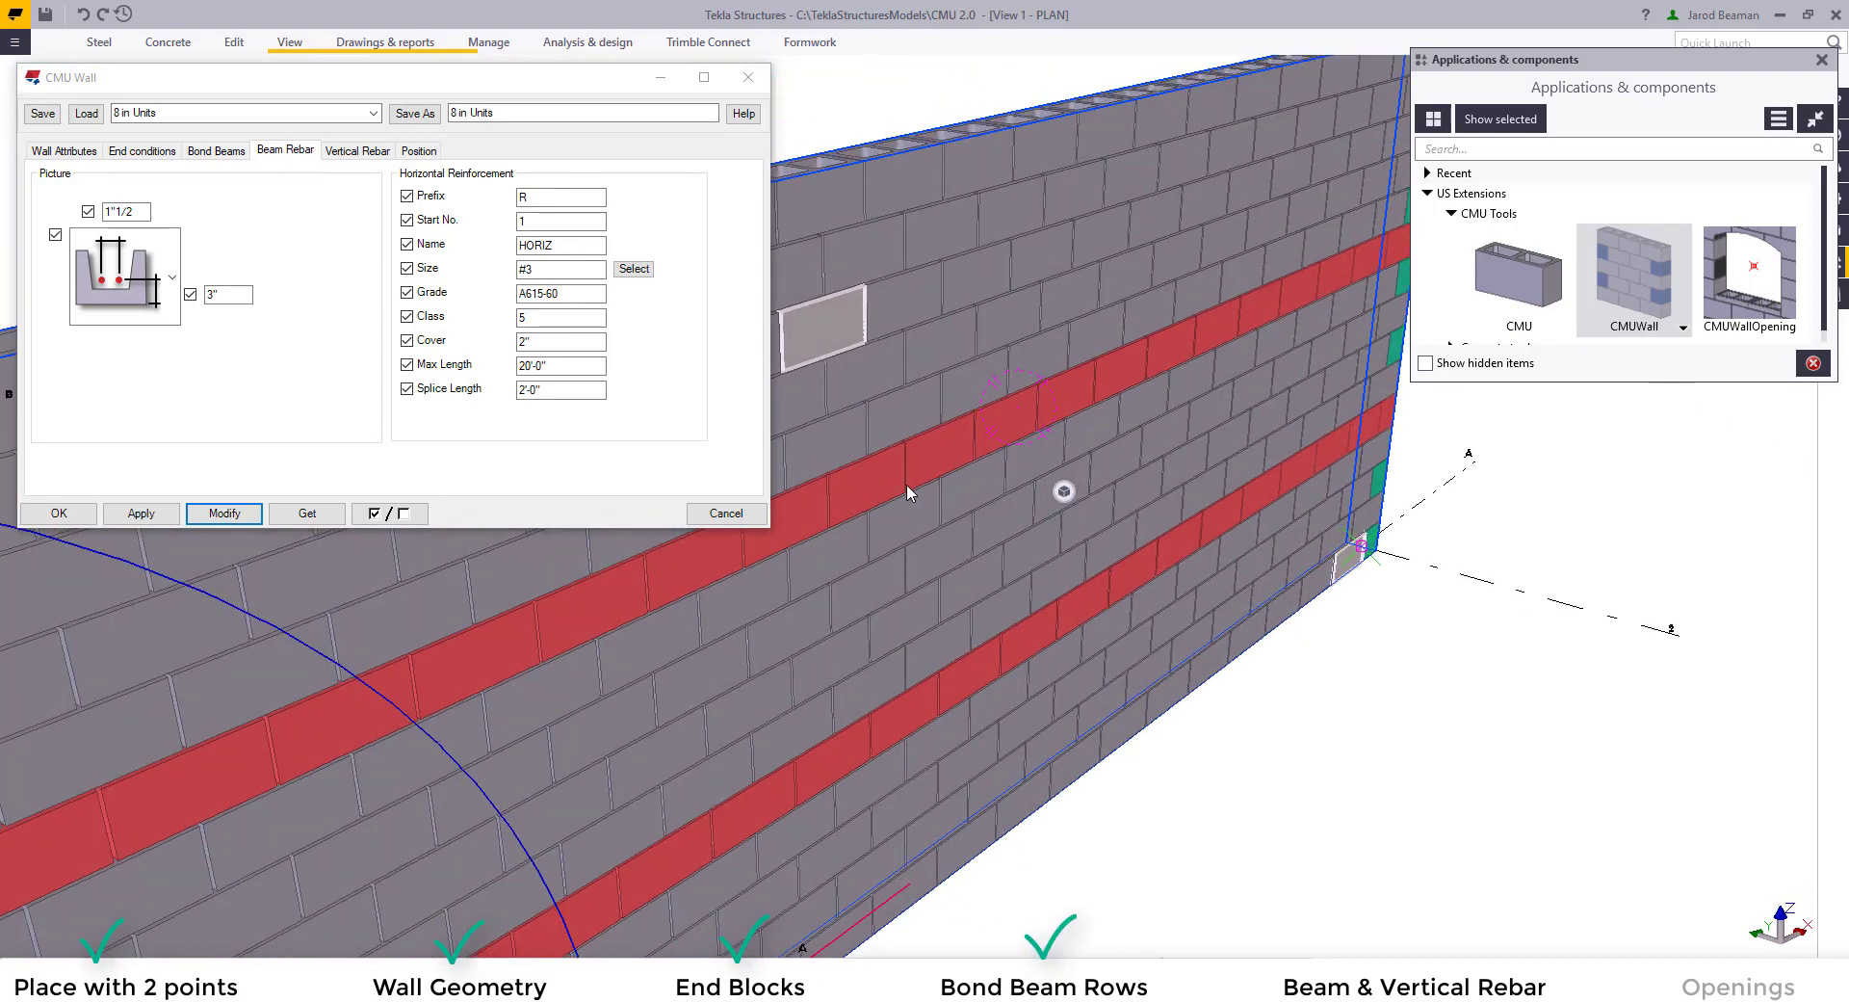
key(ctrl+2)
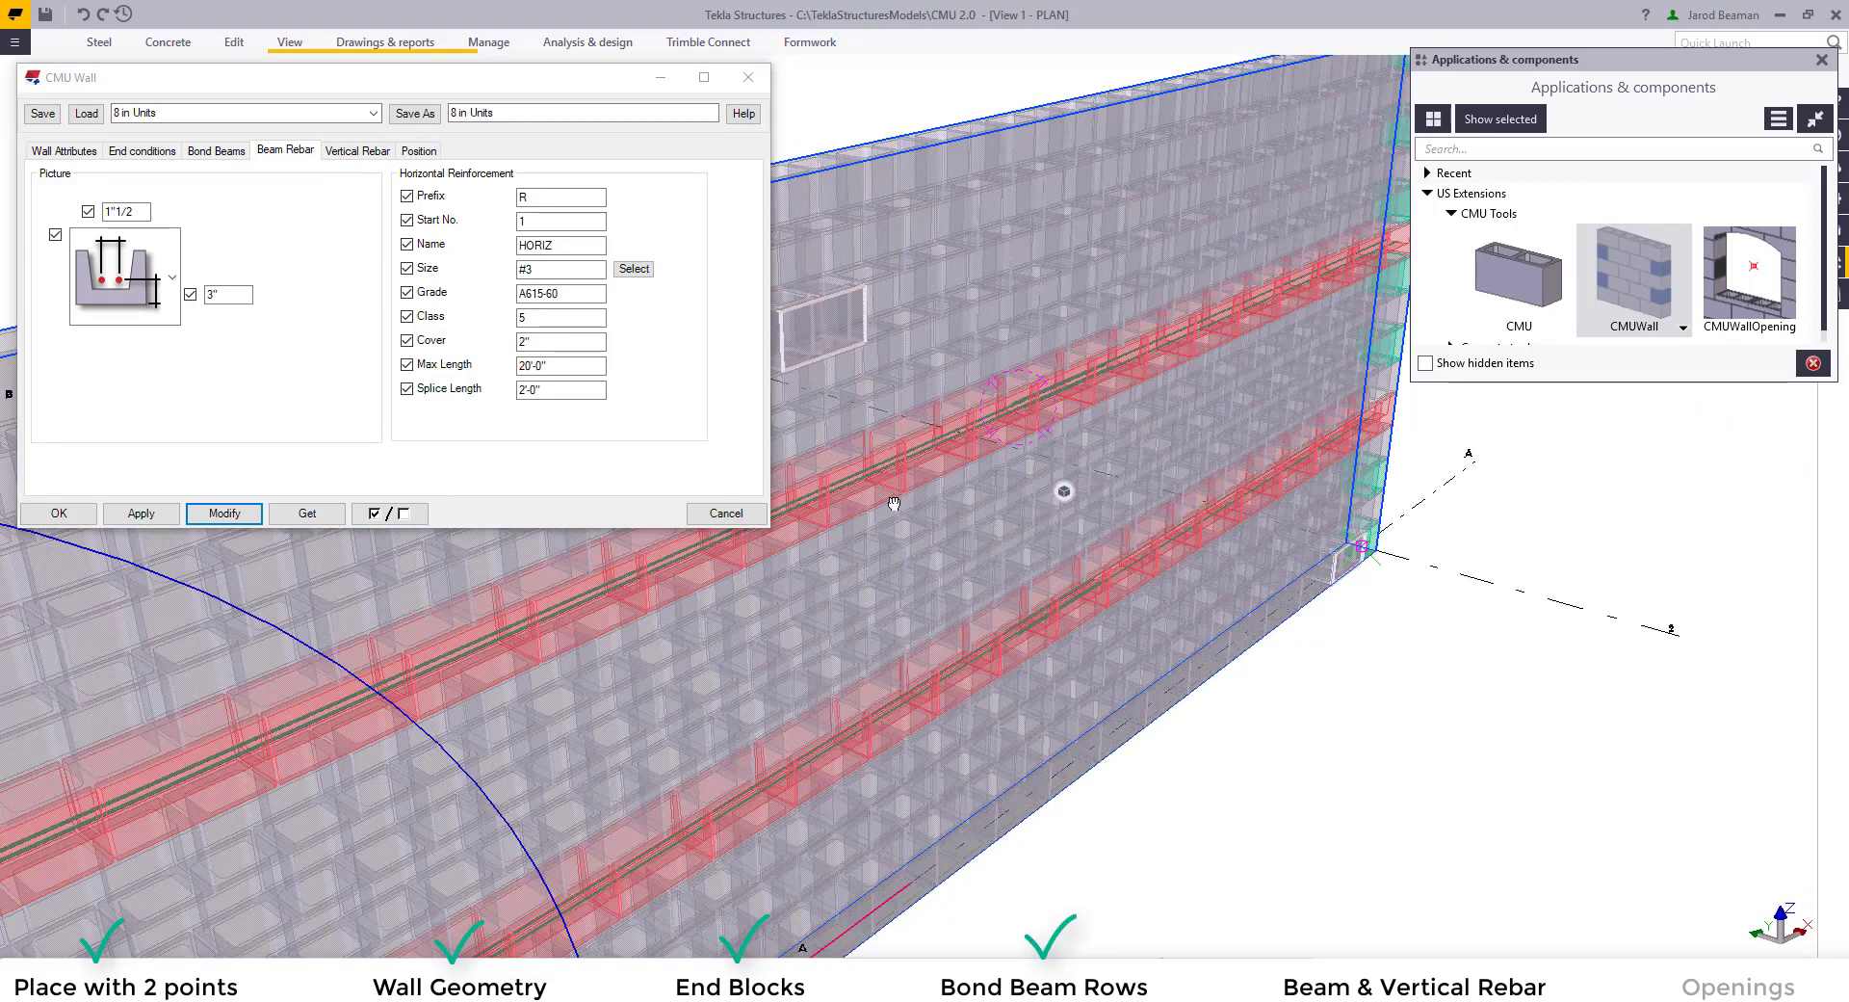
scroll(1013, 493, up, 5)
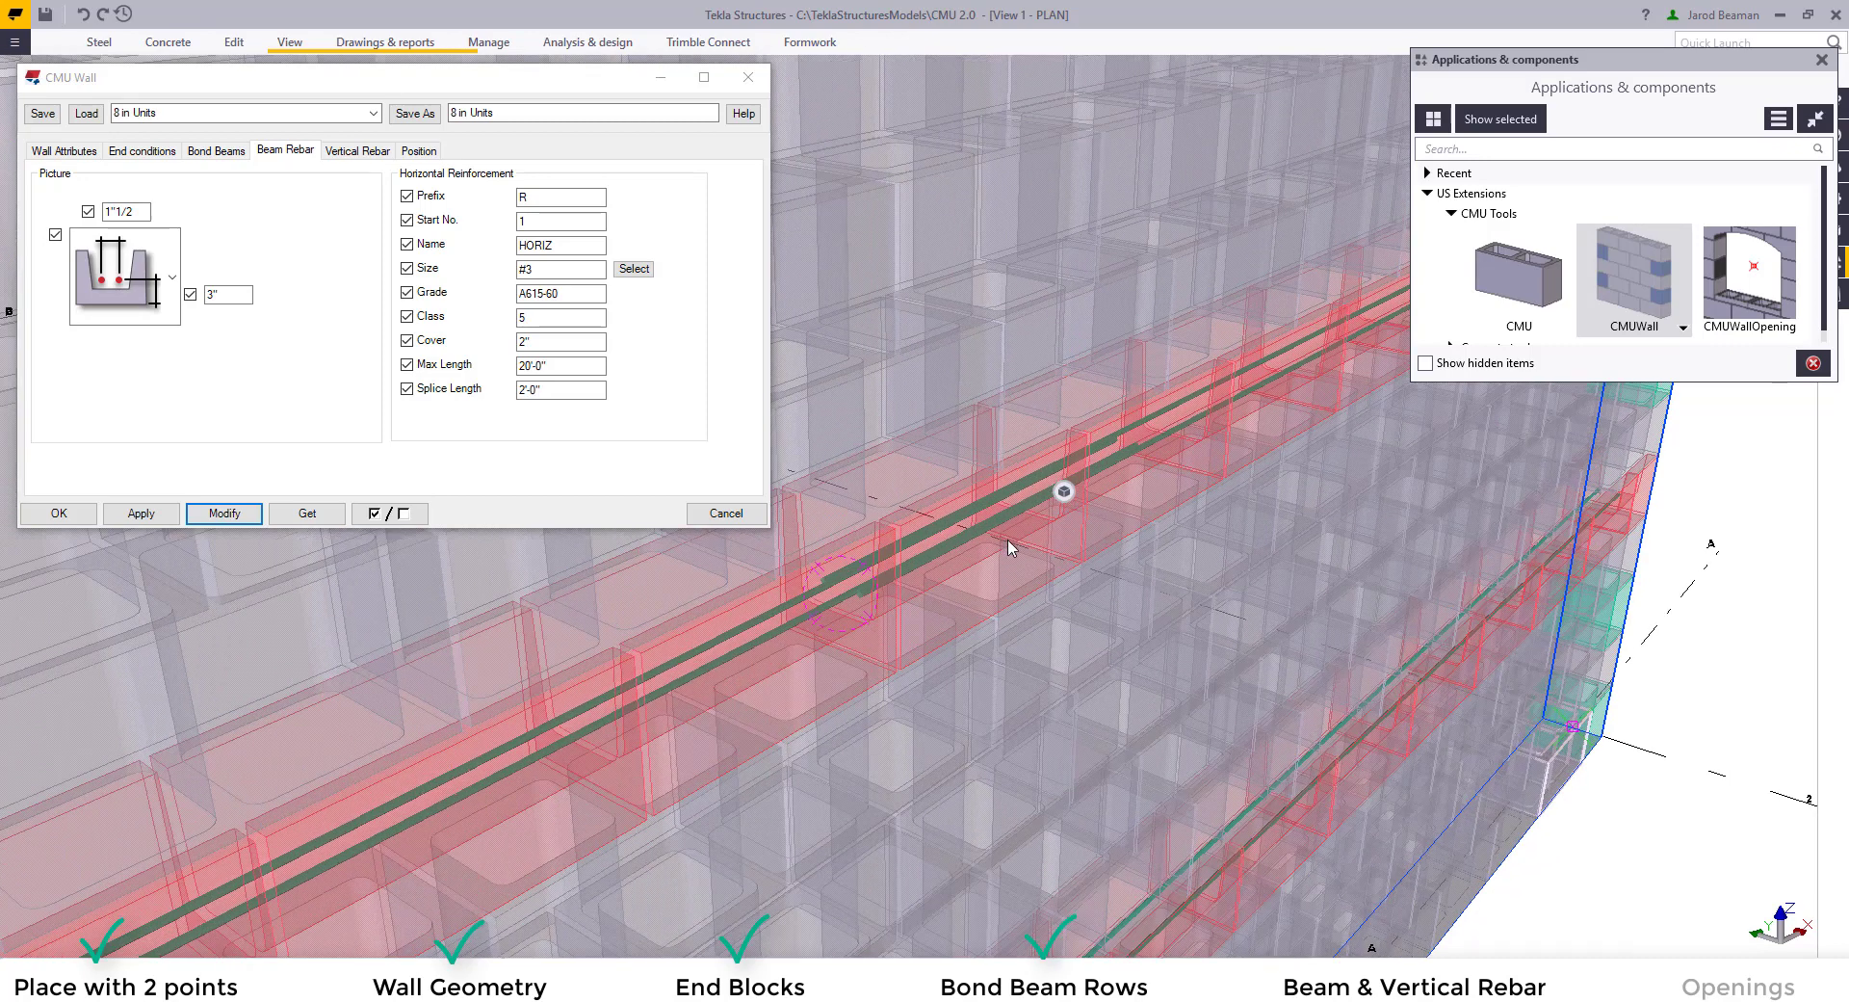
scroll(1009, 547, up, 2)
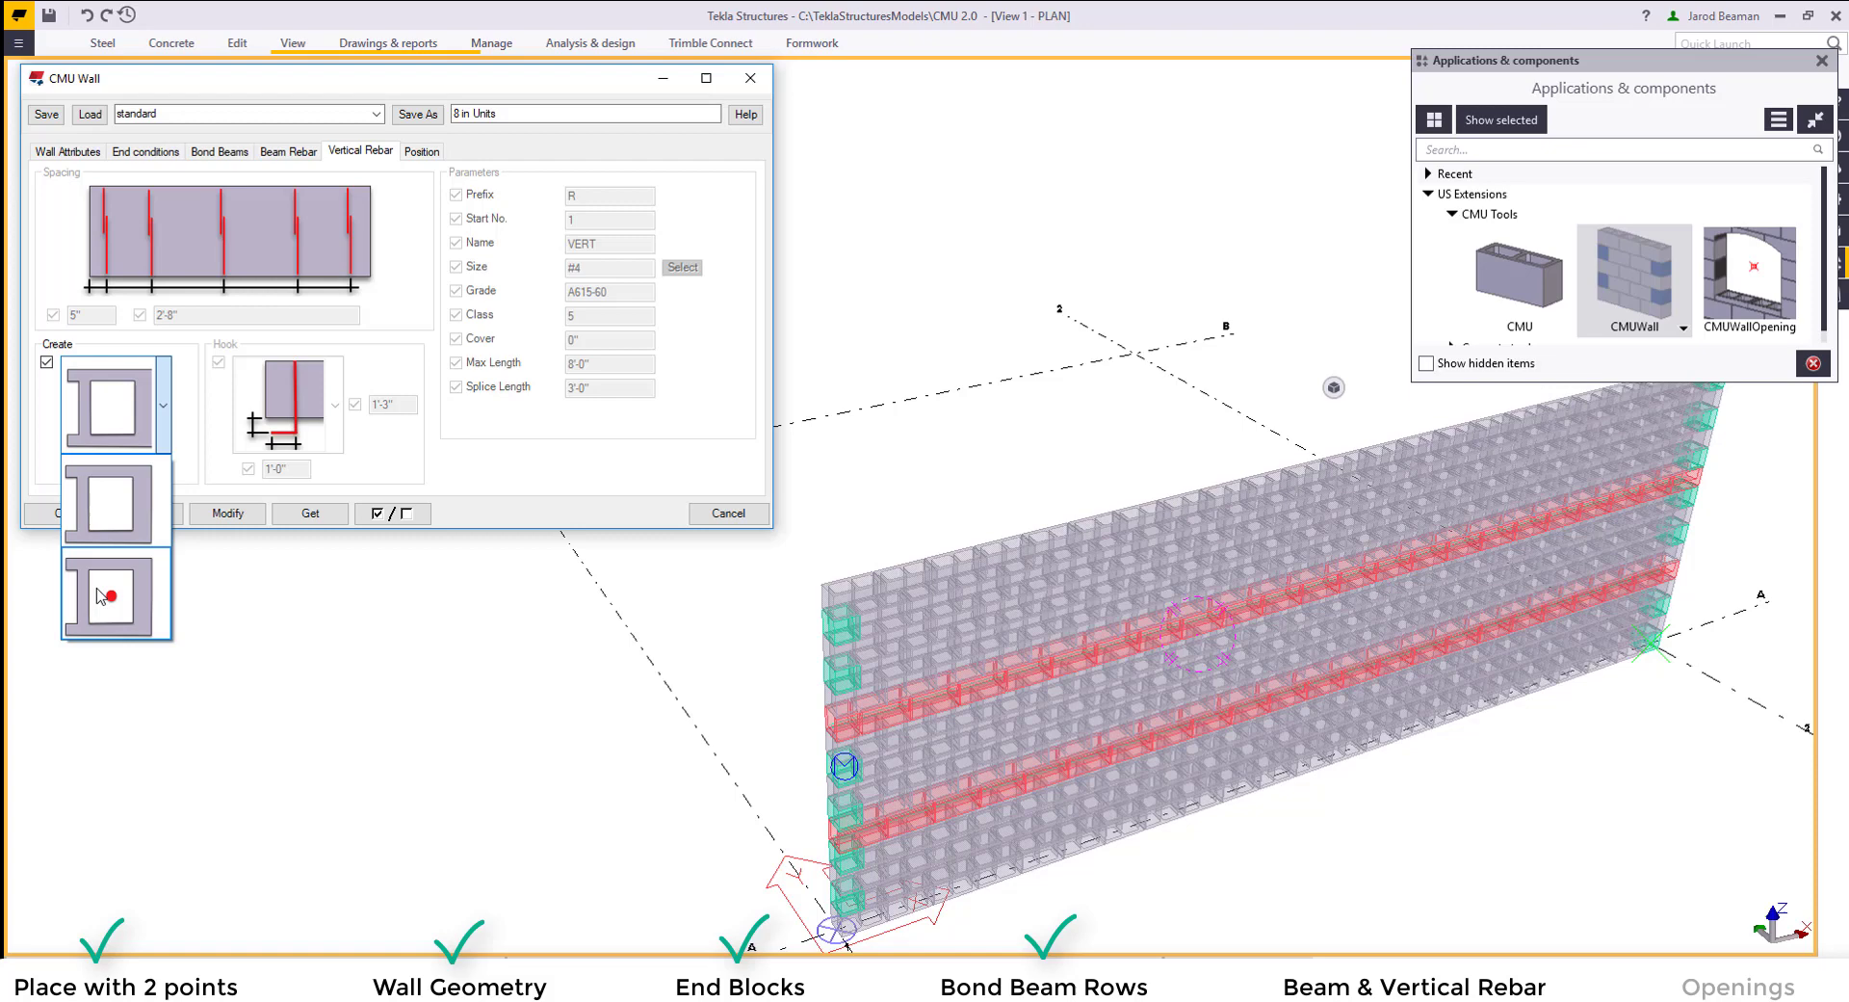
- Turn on vertical rebar creation with bars in the block cells and apply it to the wall
click(100, 595)
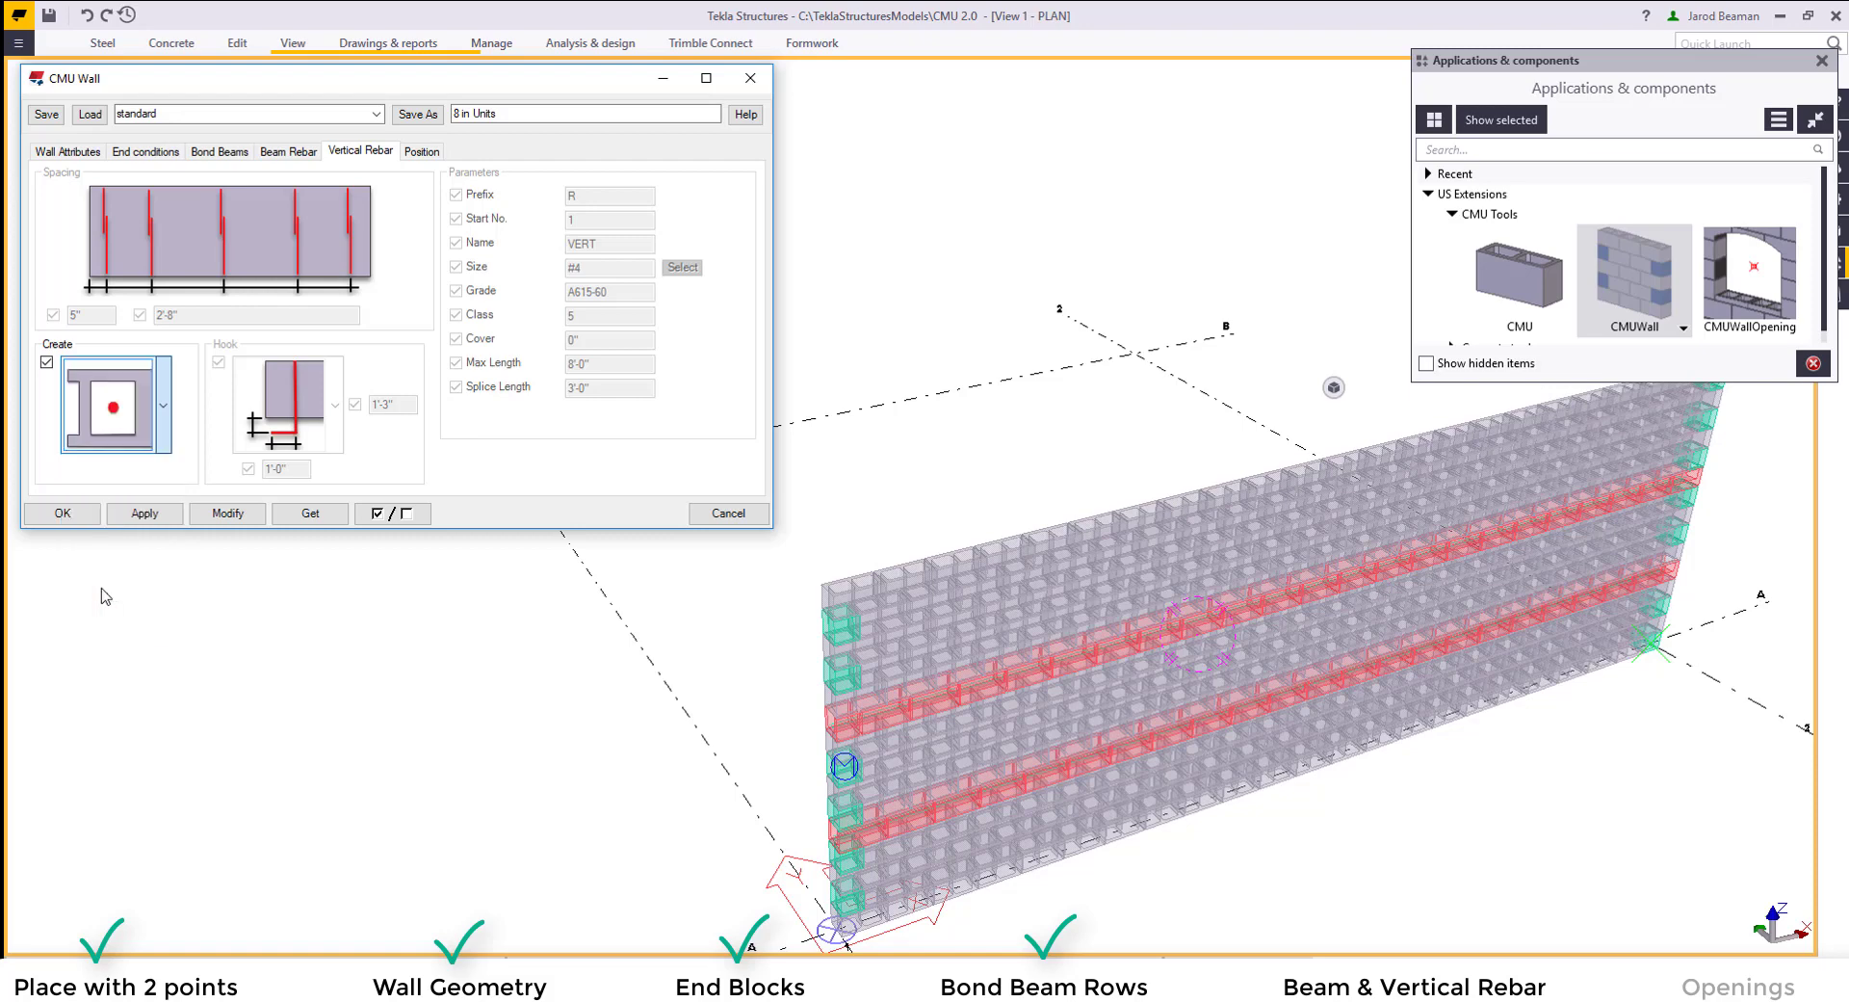
click(1084, 736)
click(227, 512)
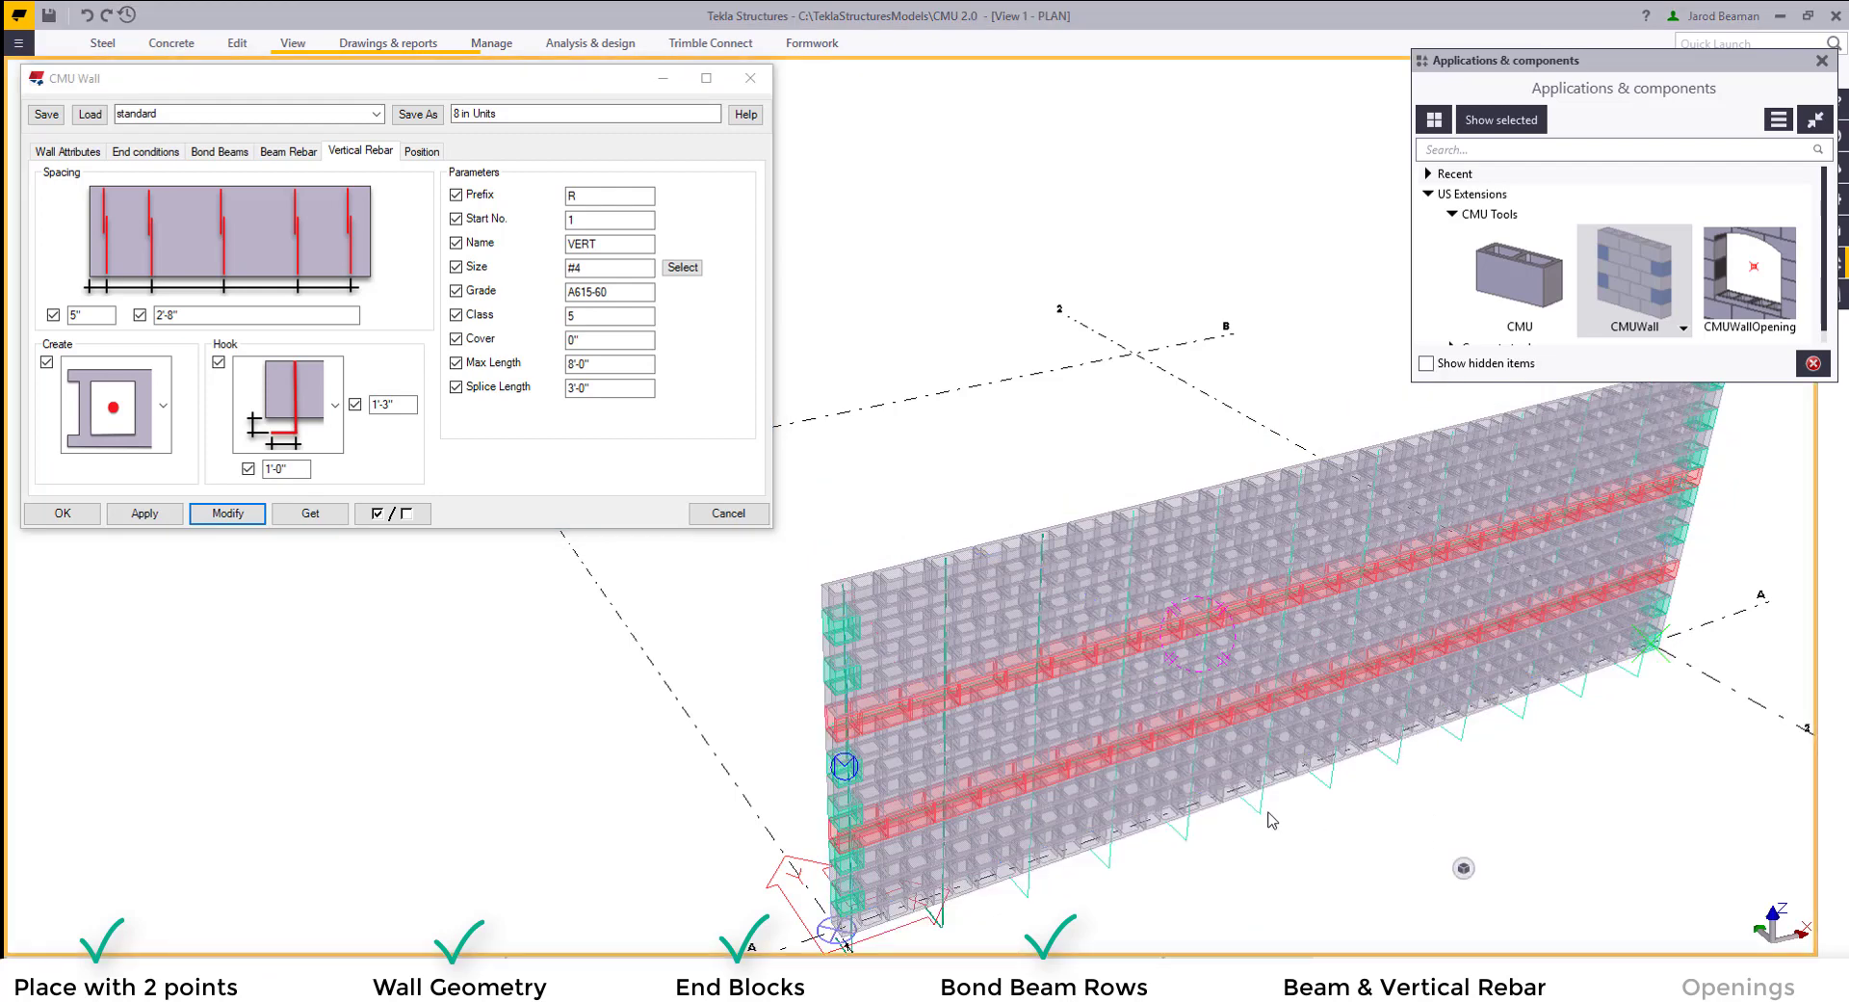
- Flip the vertical rebar hooks to the opposite direction and apply the change to the wall
ctrl+middle_drag(1224, 776, 1255, 667)
scroll(1193, 815, up, 5)
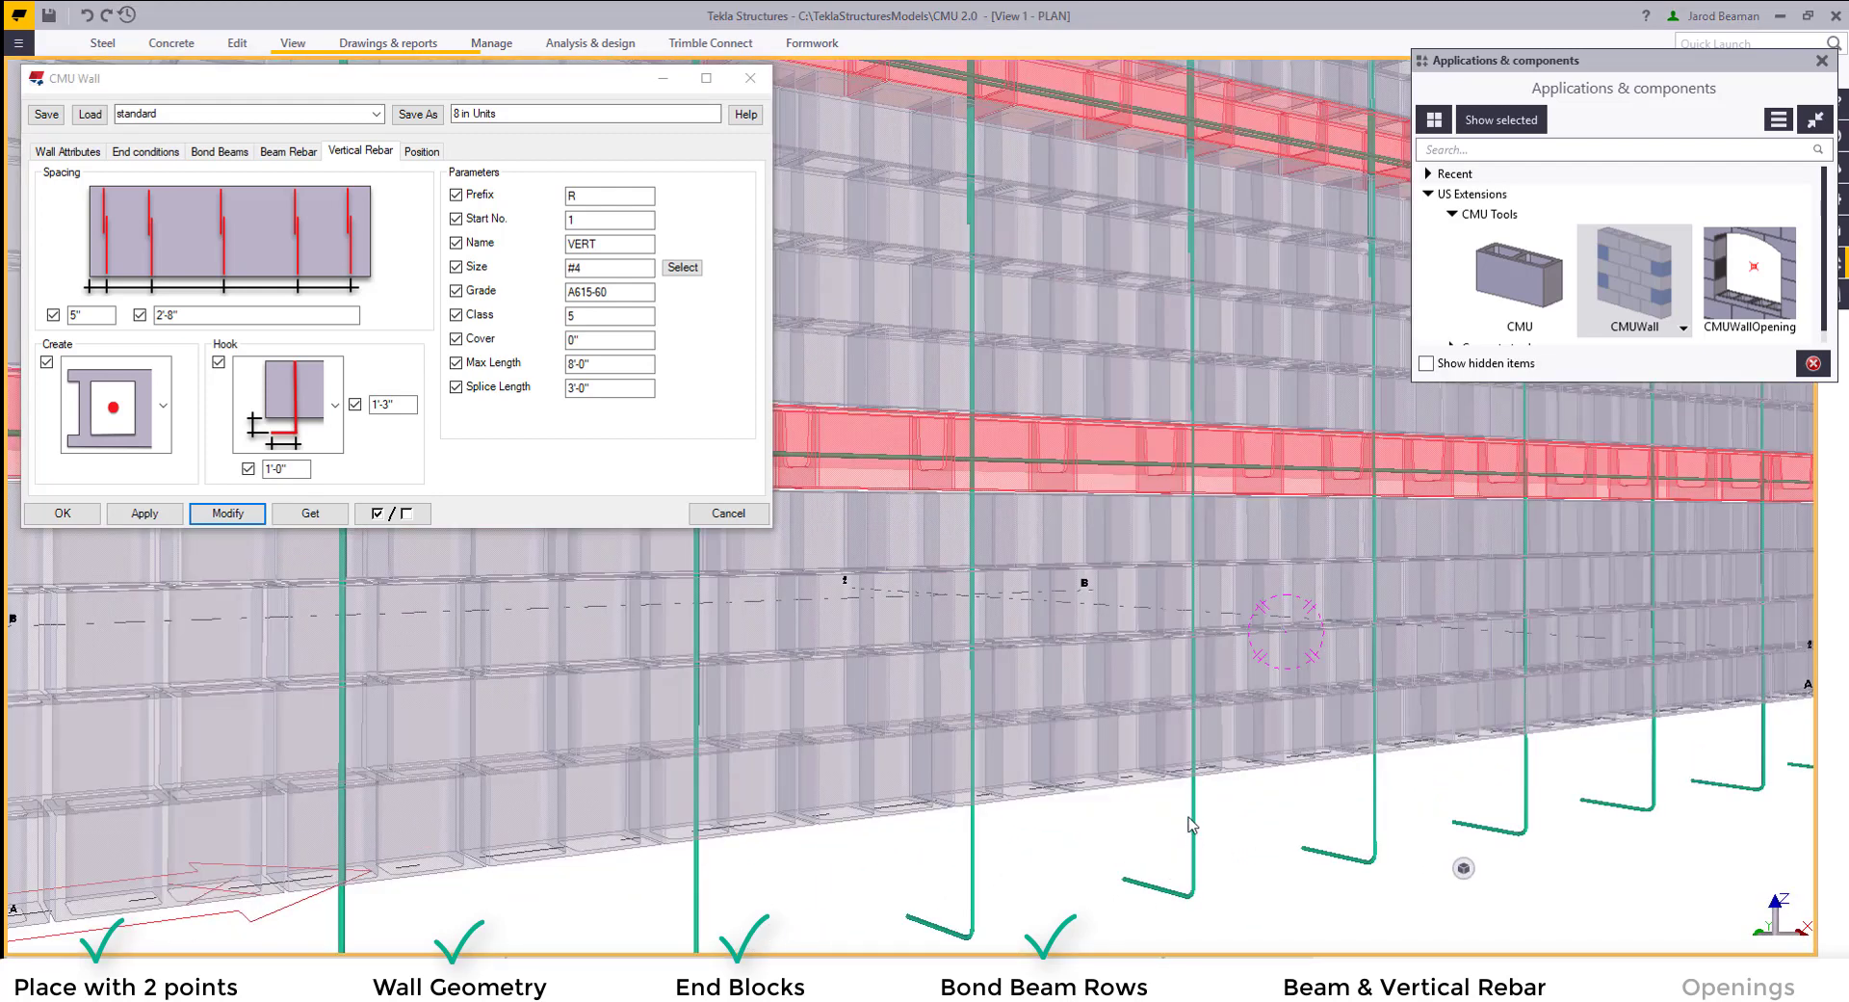
click(1192, 823)
click(289, 404)
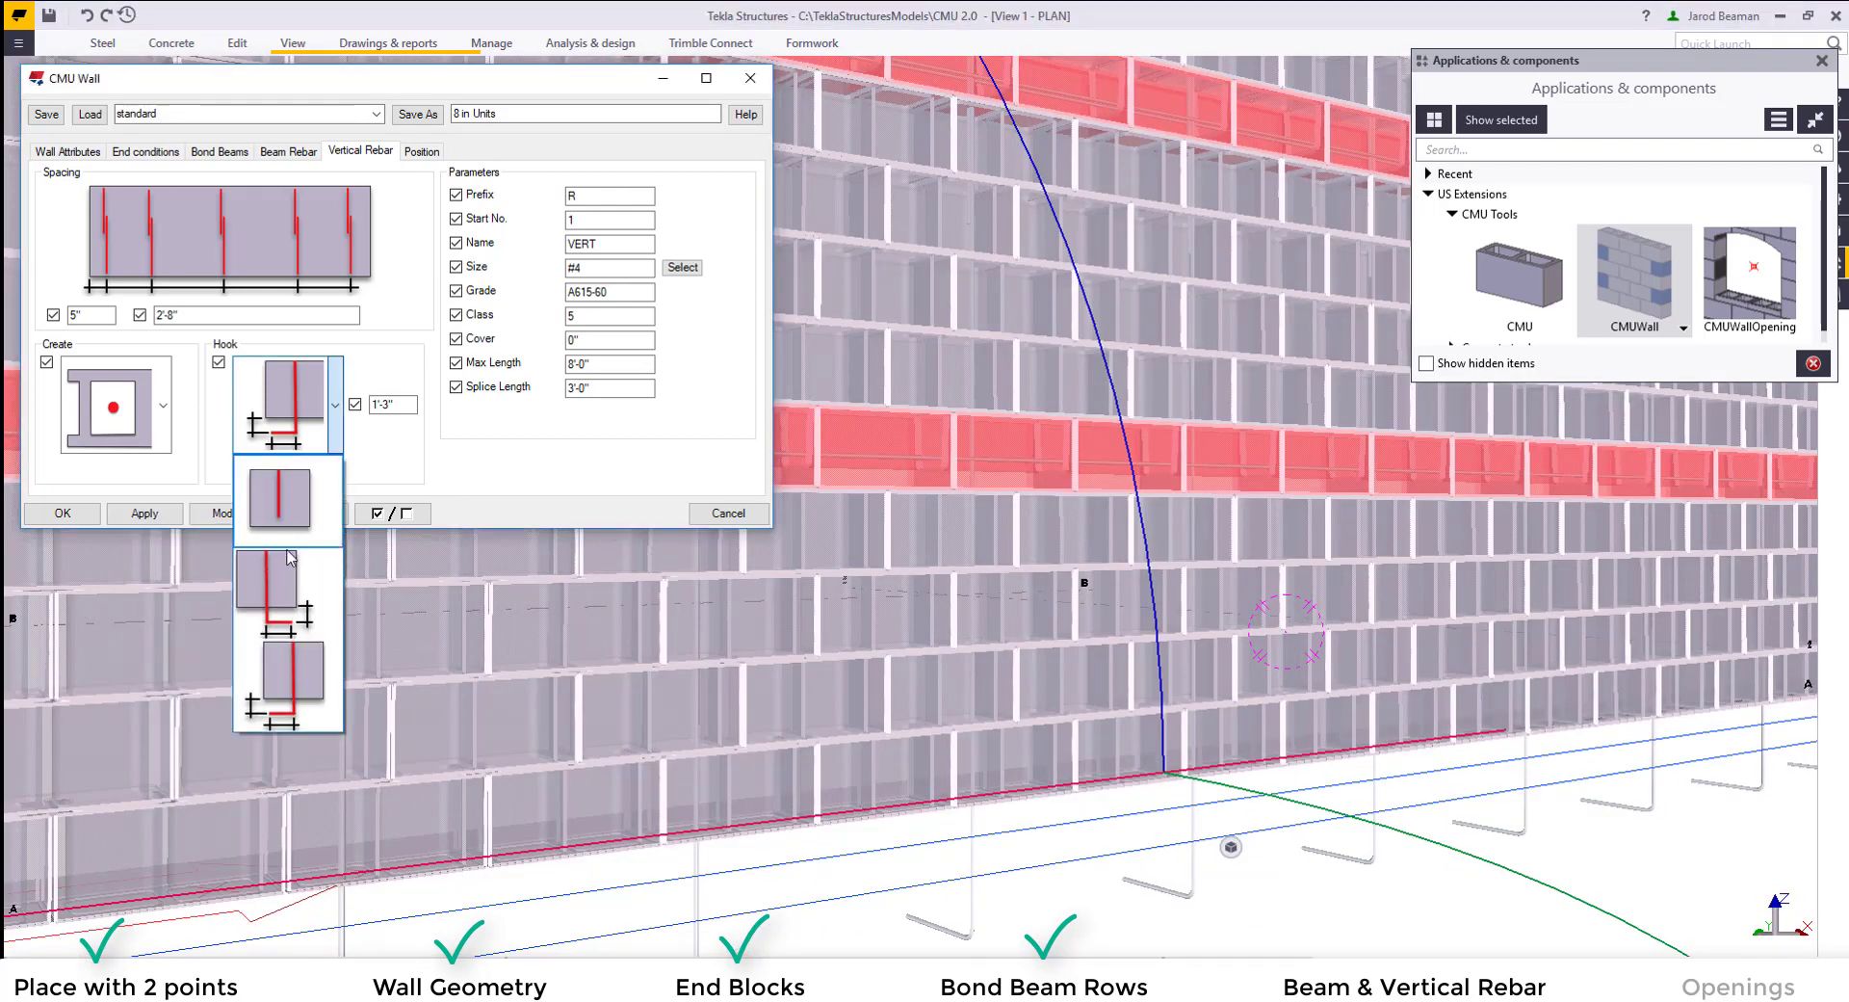
click(289, 568)
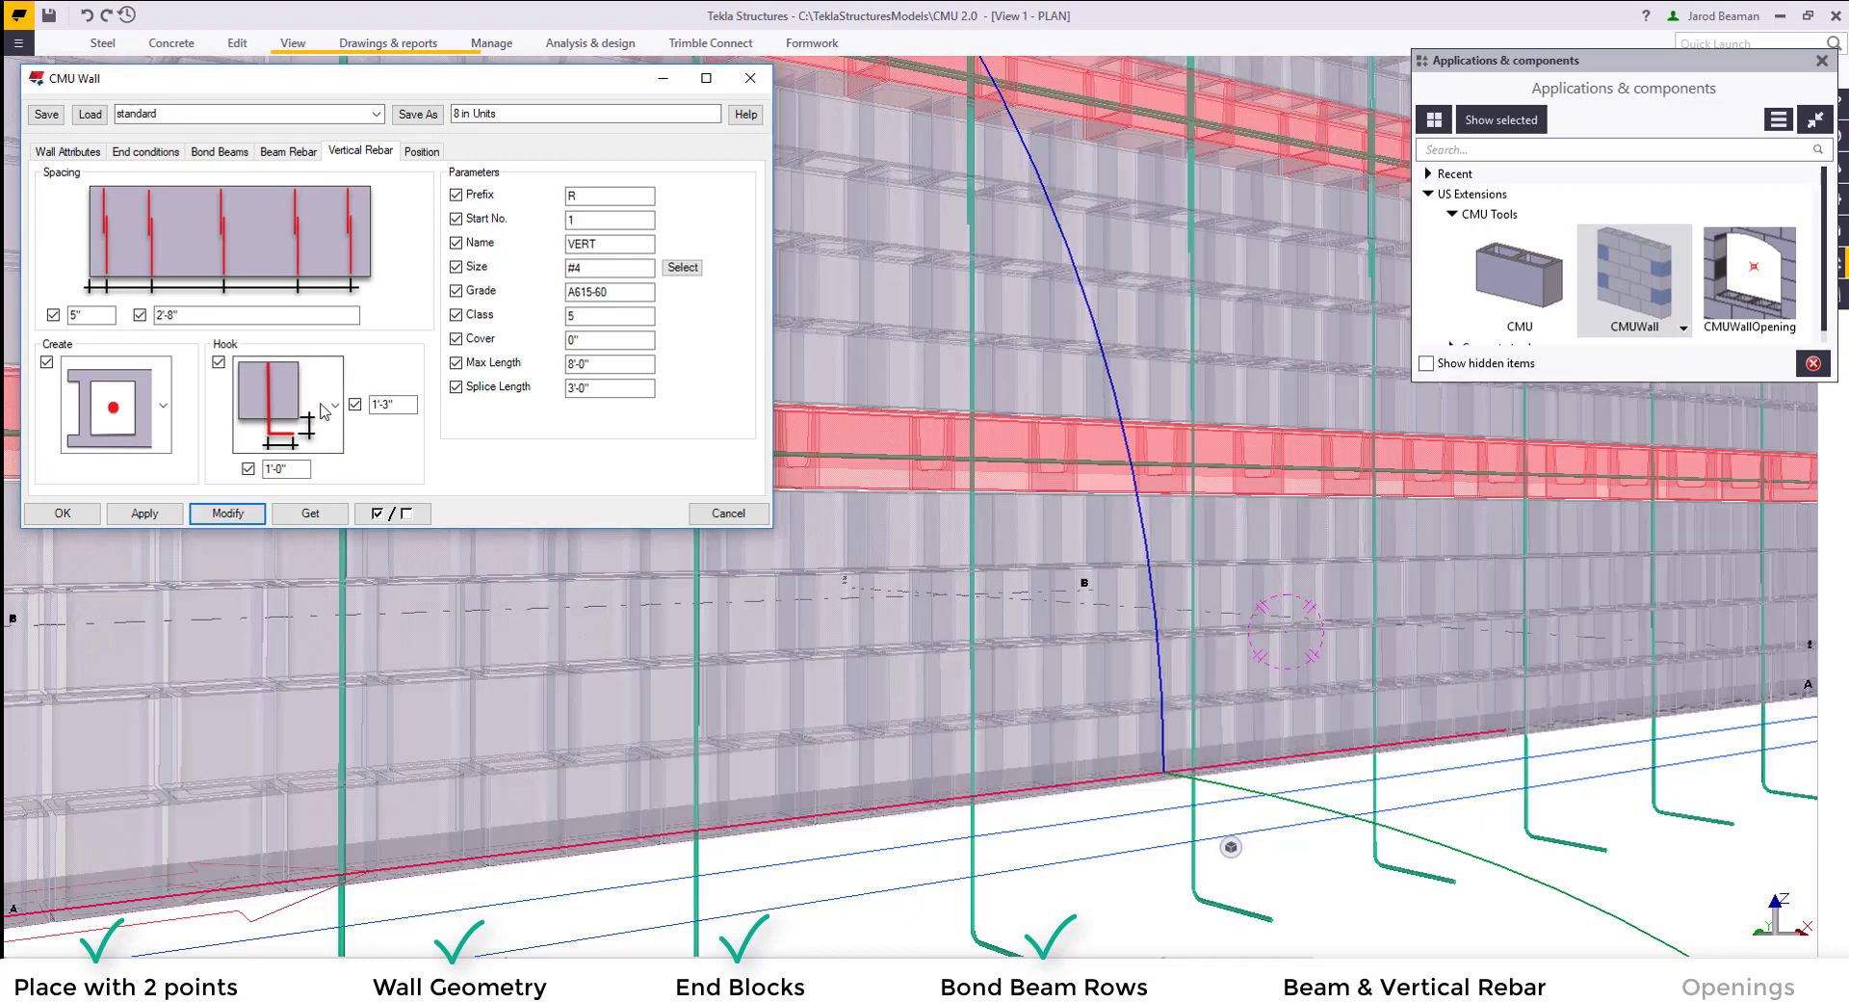
- Set the vertical rebar to straight bars without hooks and apply the change to the wall
click(289, 404)
click(276, 522)
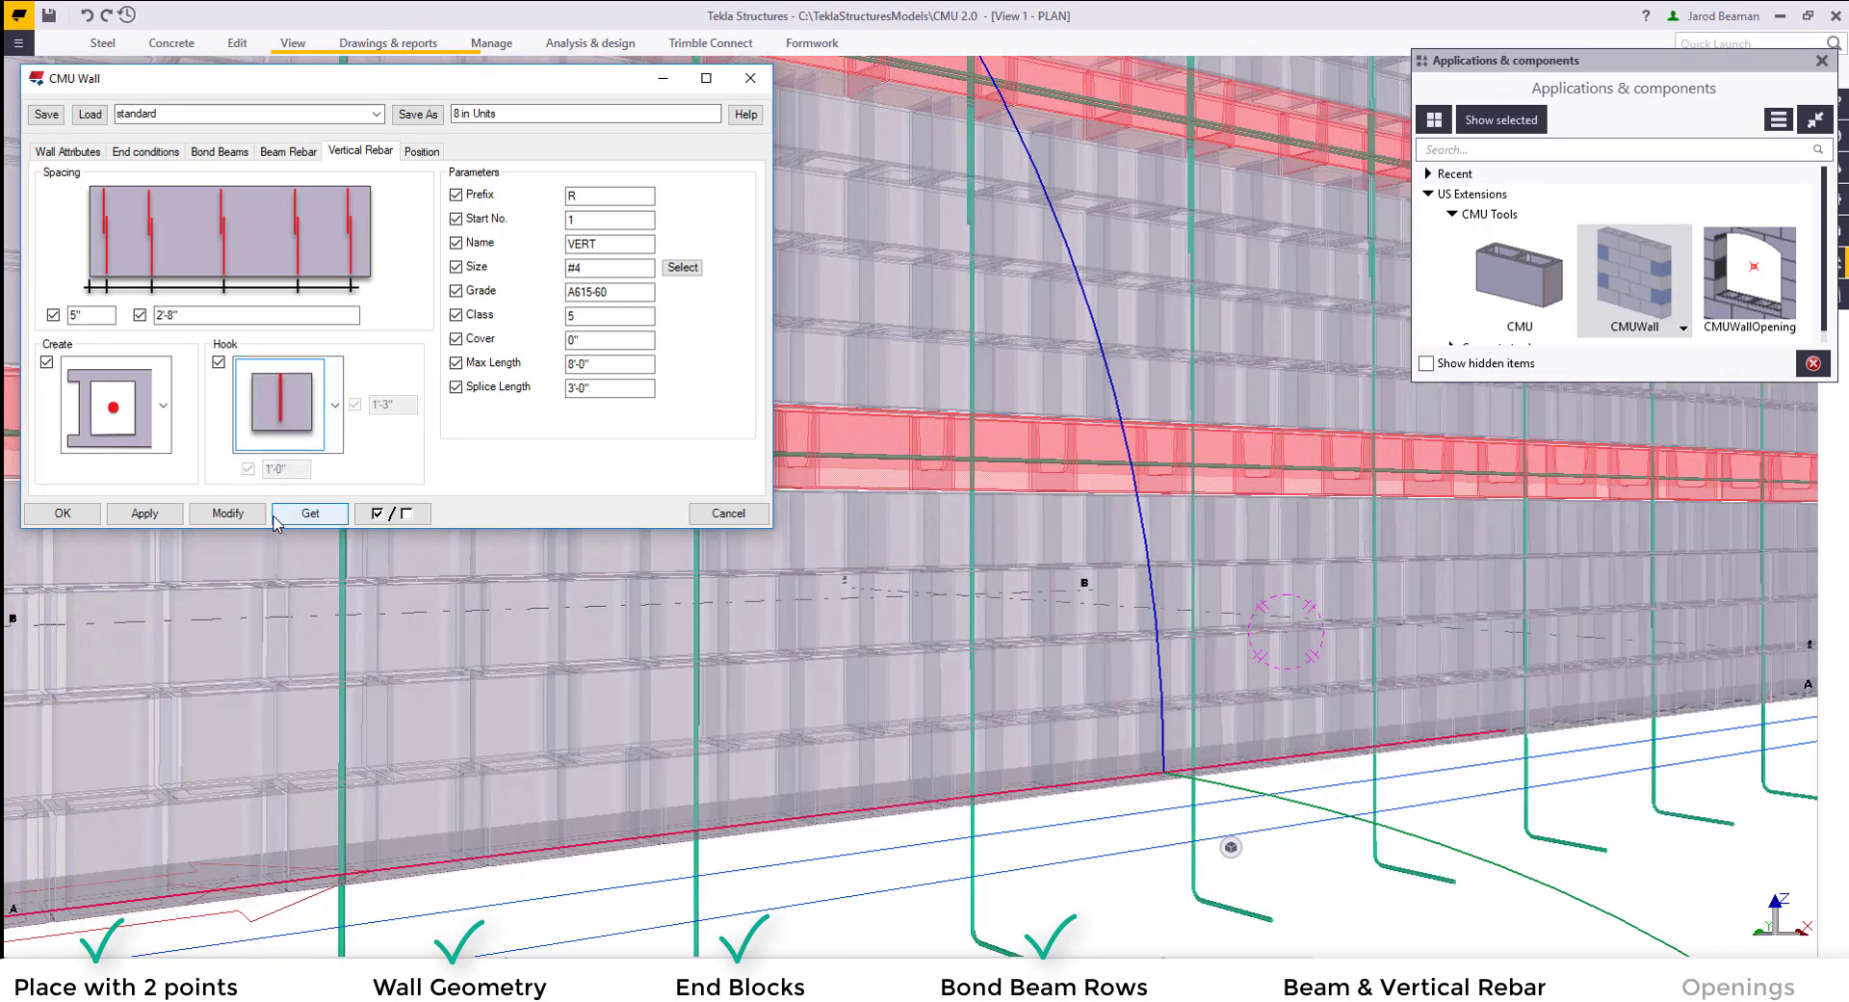
click(227, 512)
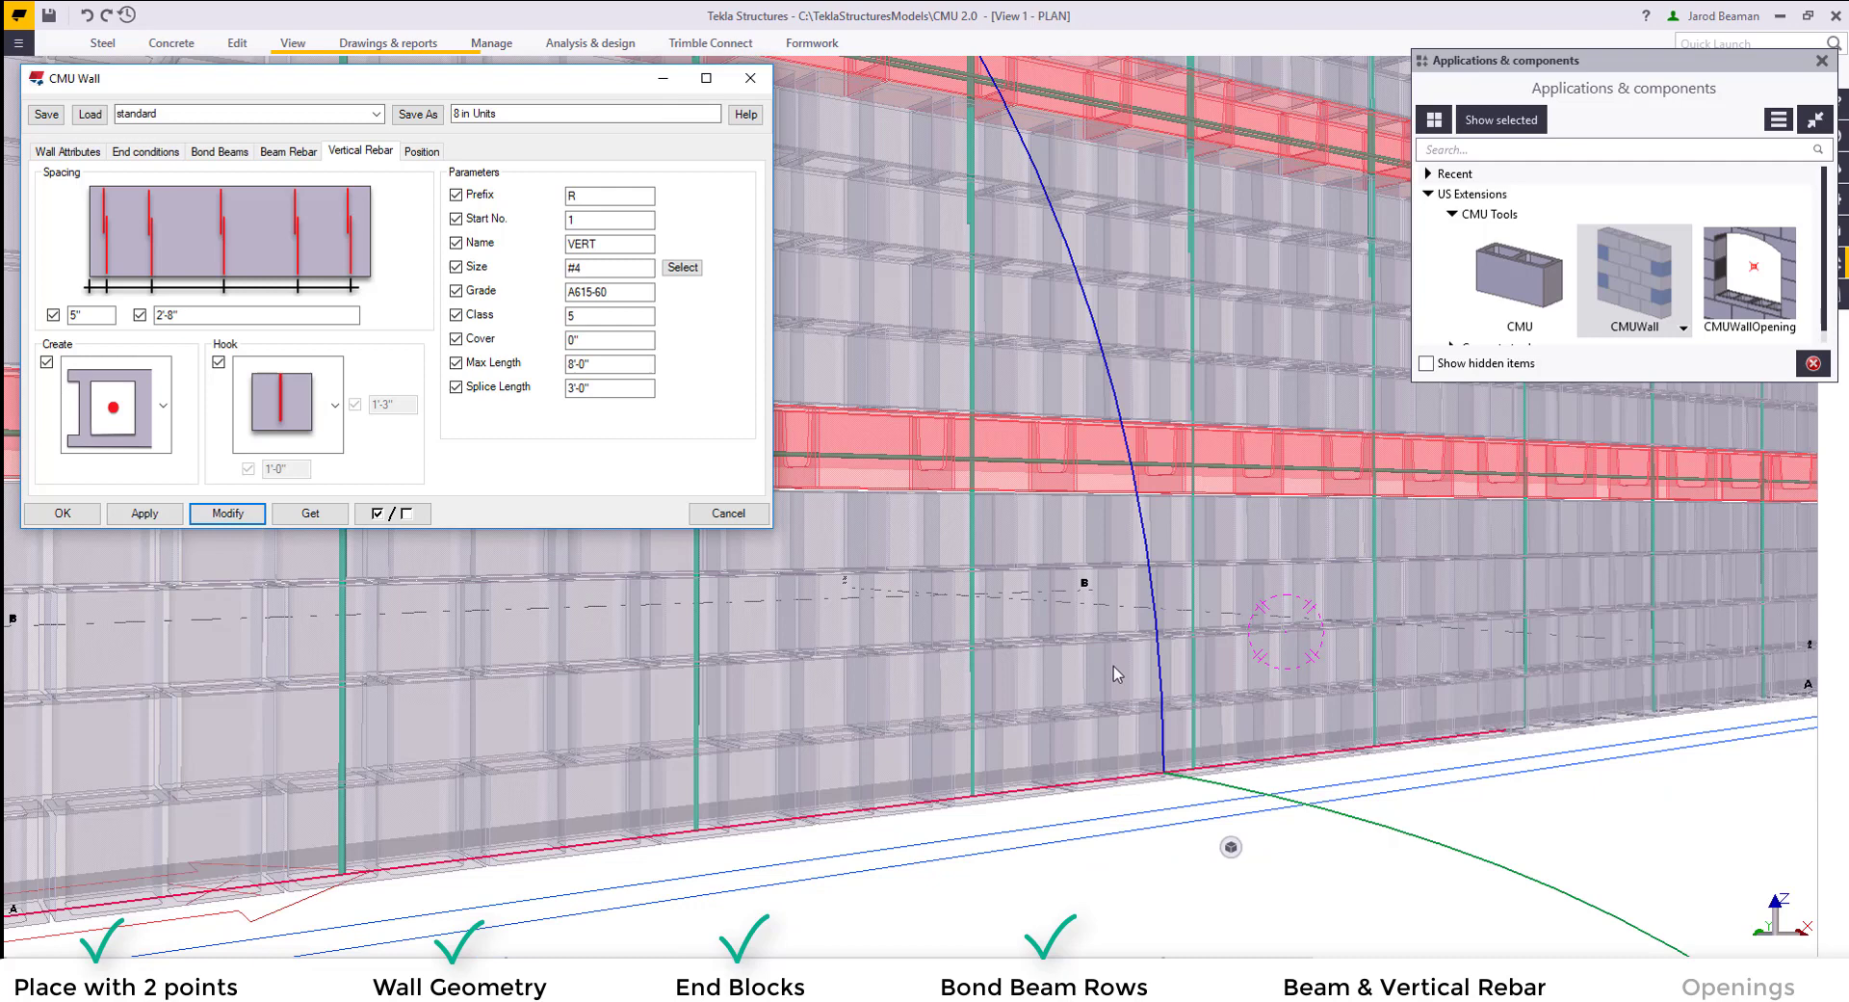
- Examine the straight vertical bars along the wall and where they cross the bond beam reinforcement
click(1209, 734)
scroll(1204, 734, up, 1)
click(1182, 699)
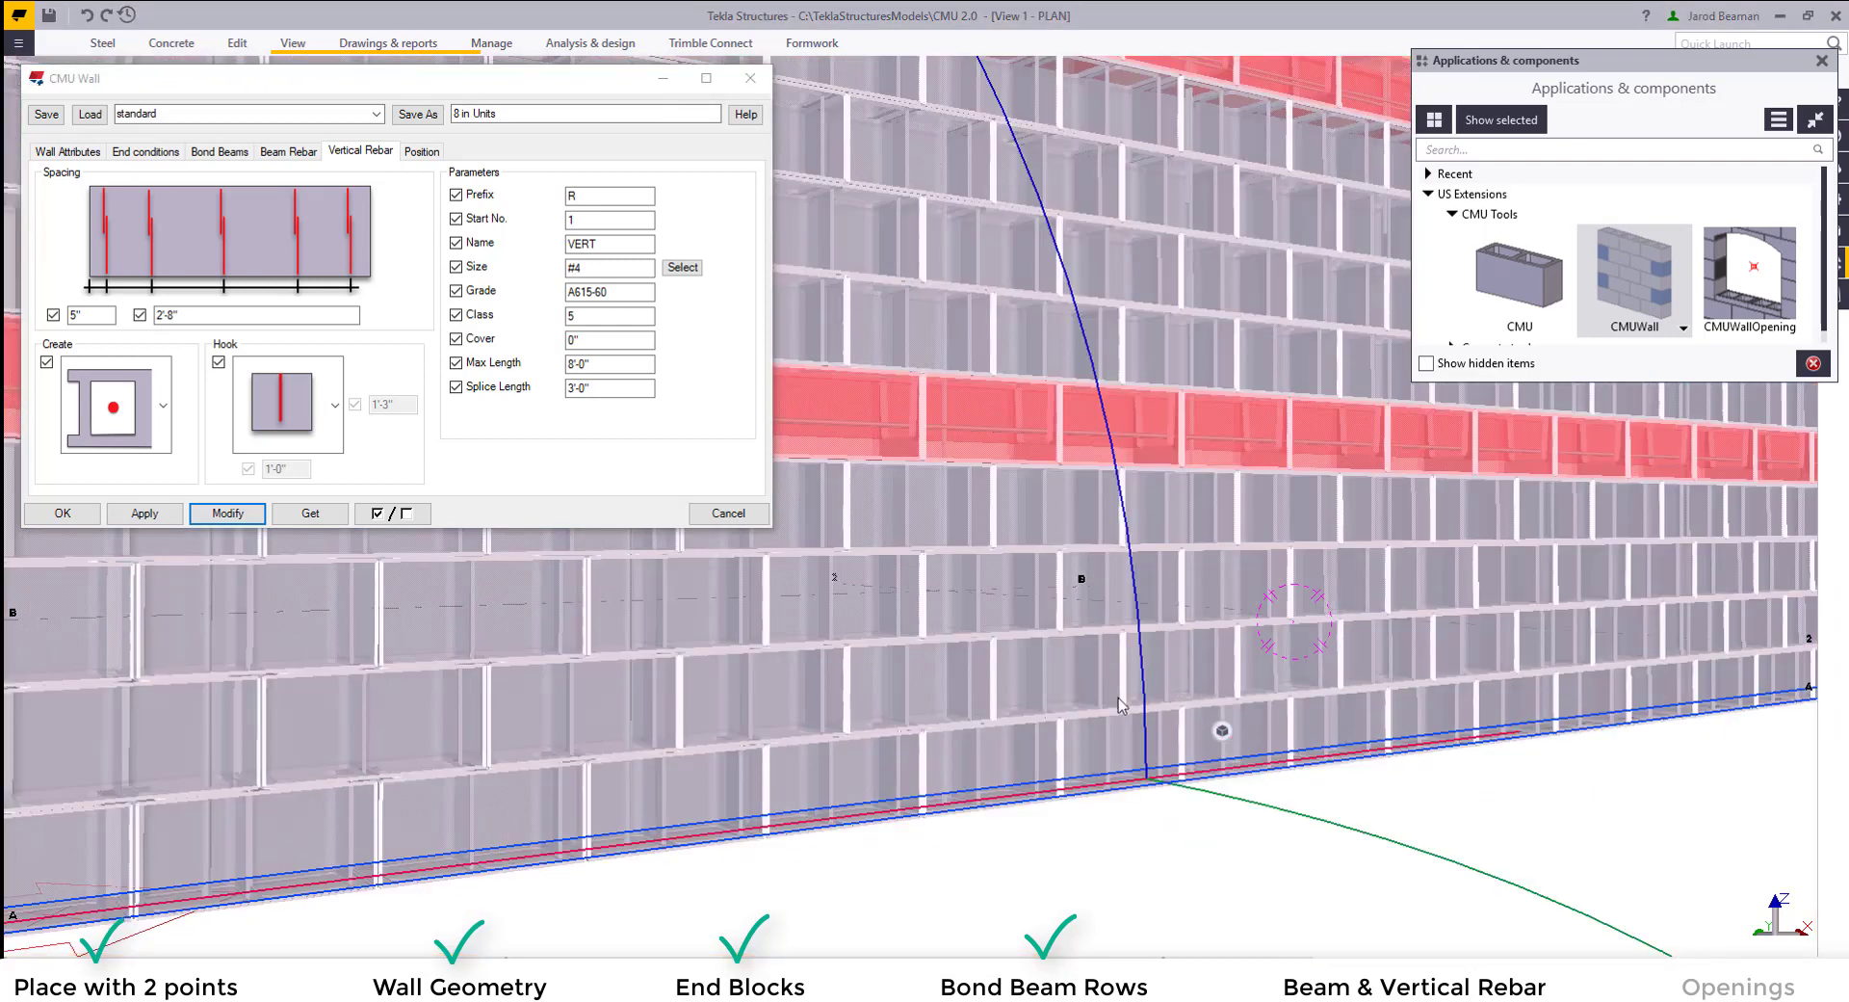
drag(604, 364, 565, 394)
click(1227, 839)
scroll(1190, 533, down, 3)
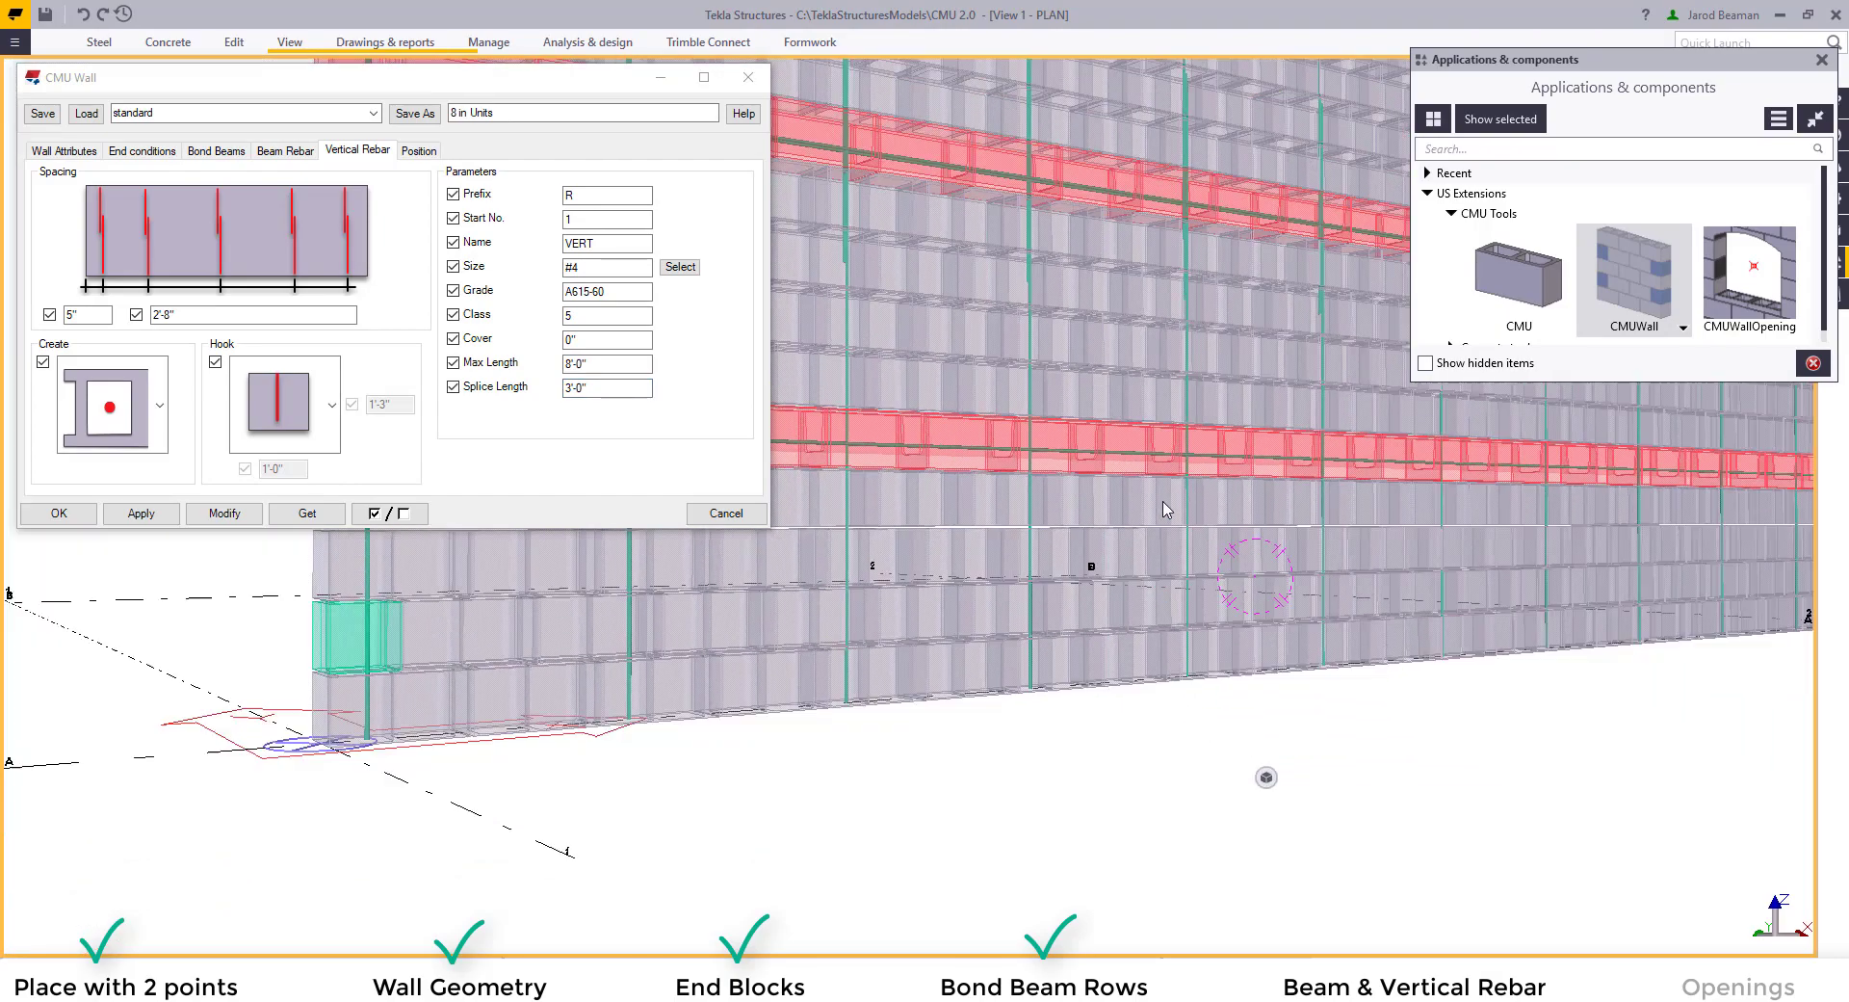
ctrl+middle_drag(1161, 503, 1119, 628)
scroll(1206, 214, up, 3)
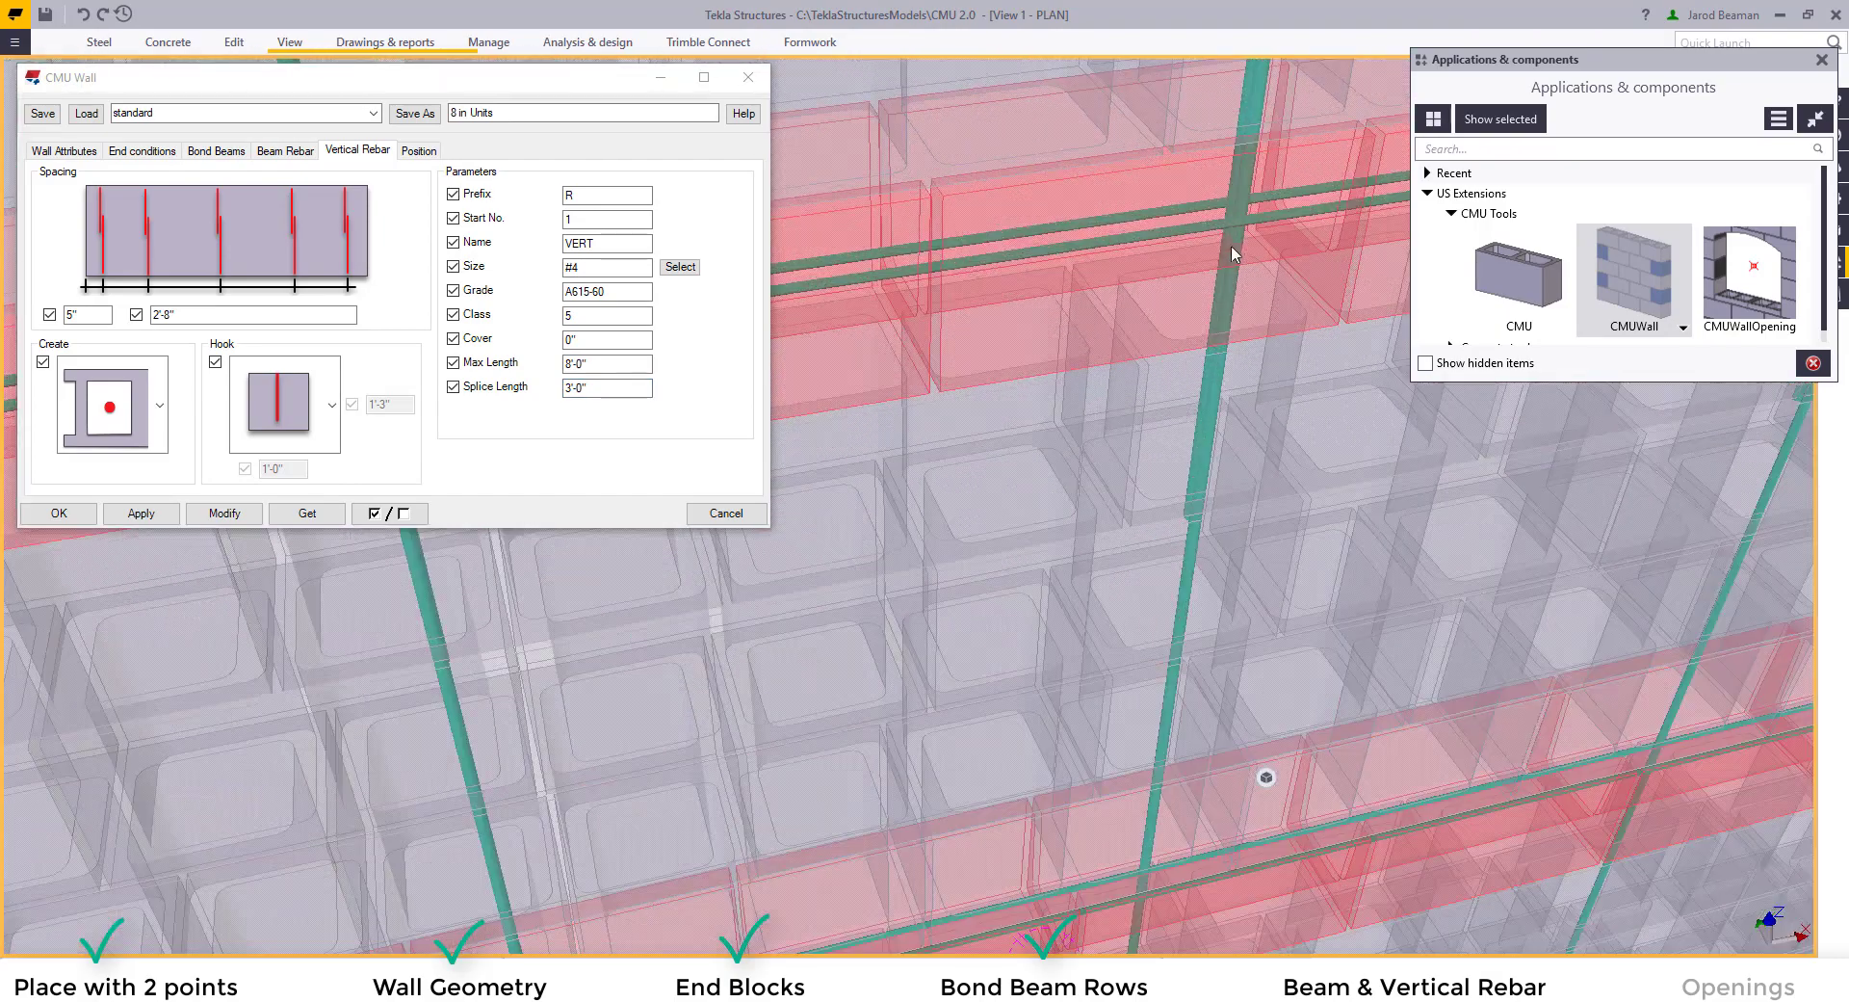
middle_drag(1234, 253, 1184, 601)
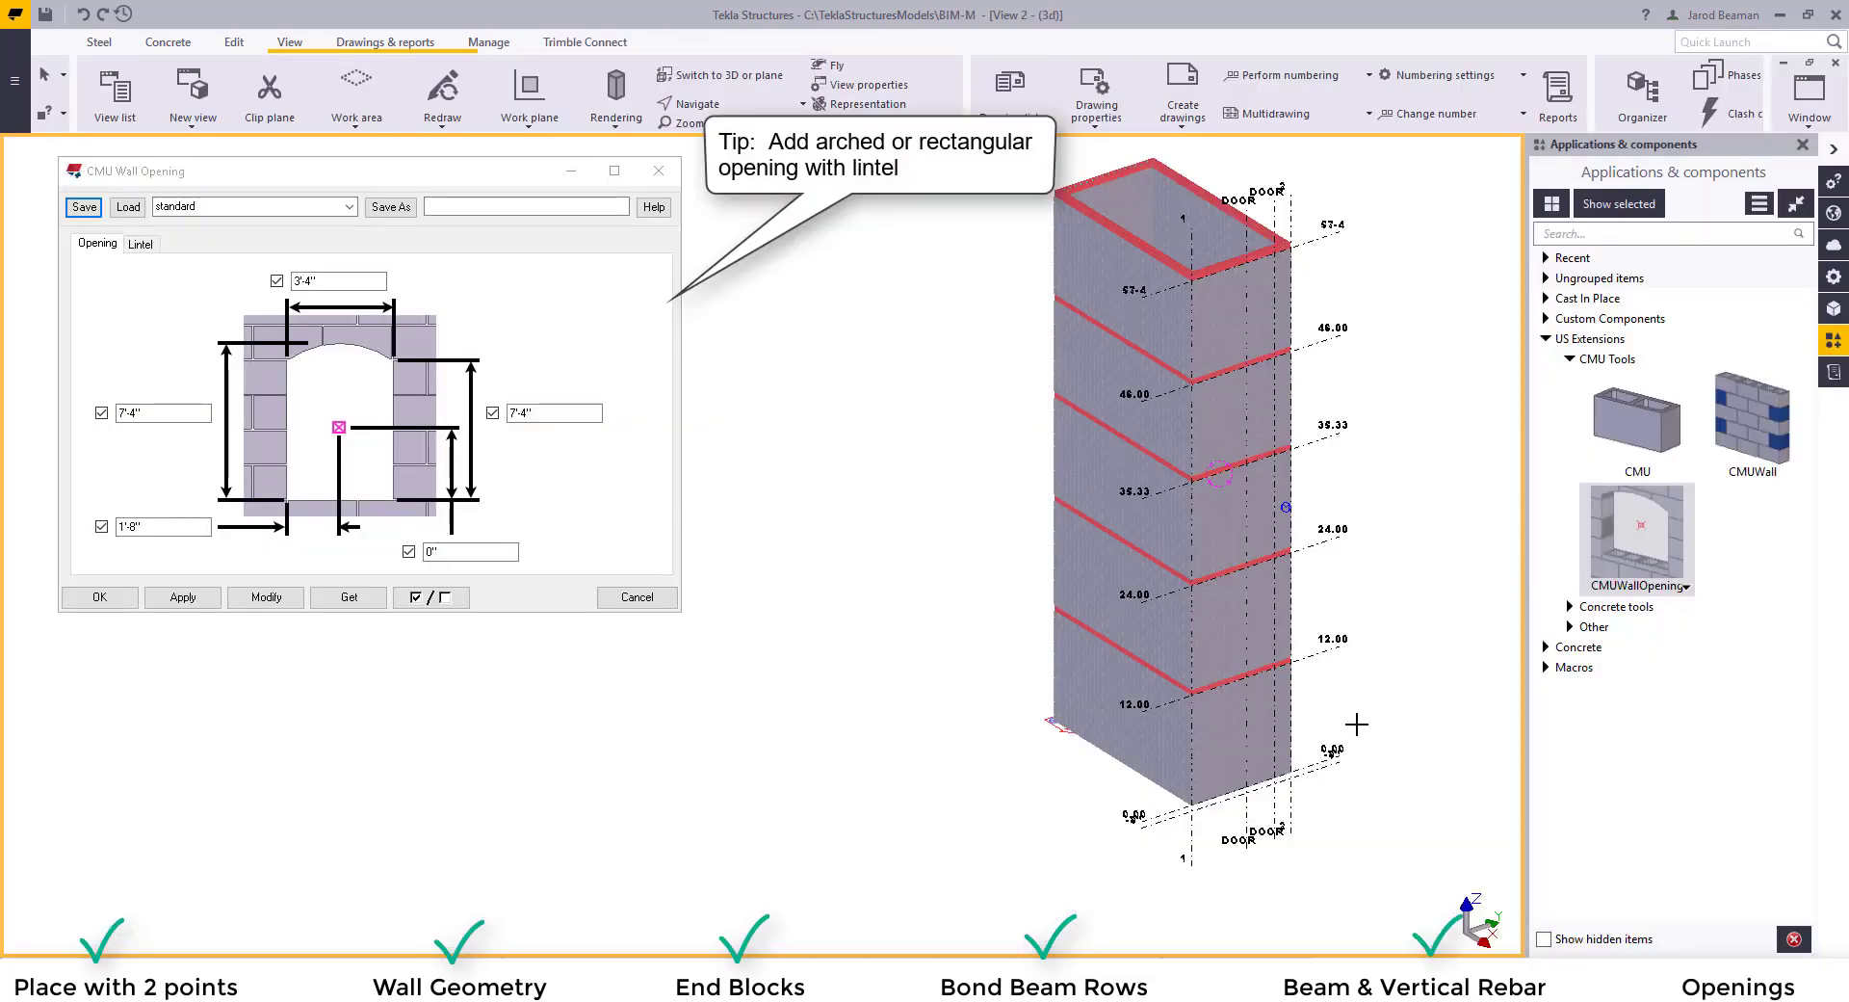
- Place a 3'-4" wide, 7'-4" high CMU wall opening with lintel between the two DOOR grid lines, one course above the wall base
scroll(1324, 703, up, 4)
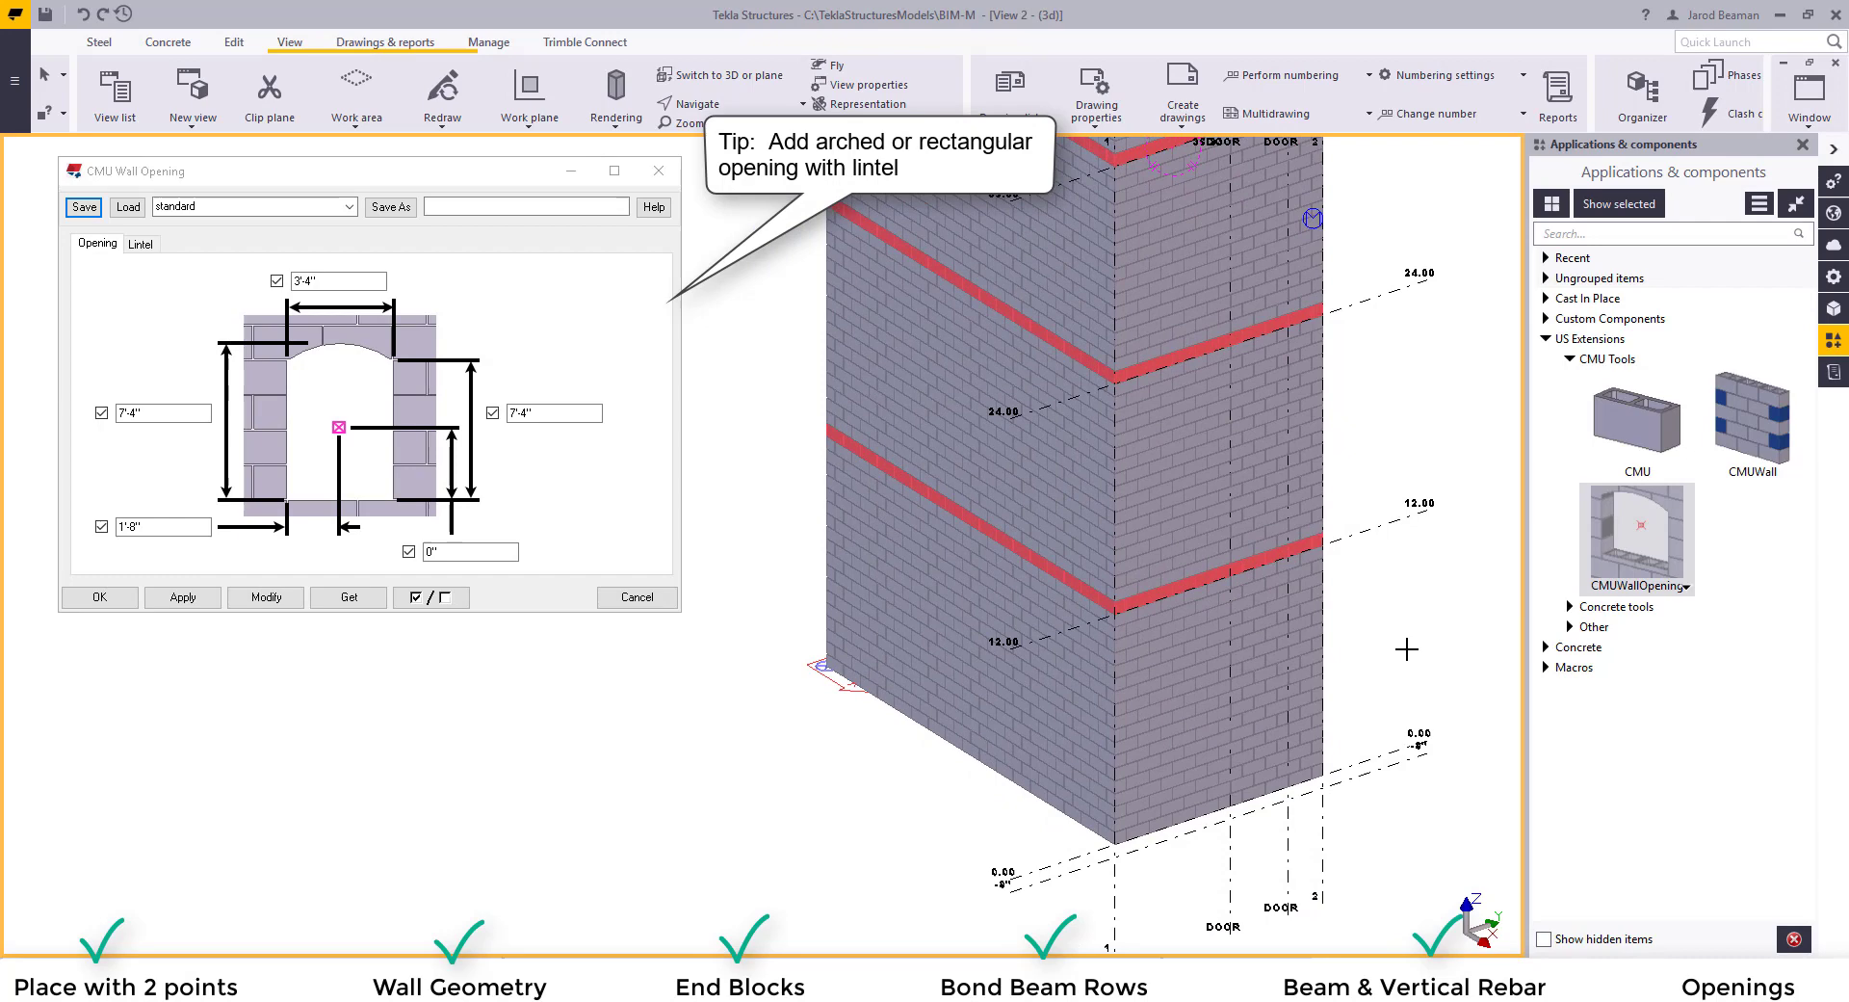
key(ctrl+p)
middle_drag(834, 828, 1266, 718)
scroll(1265, 718, up, 7)
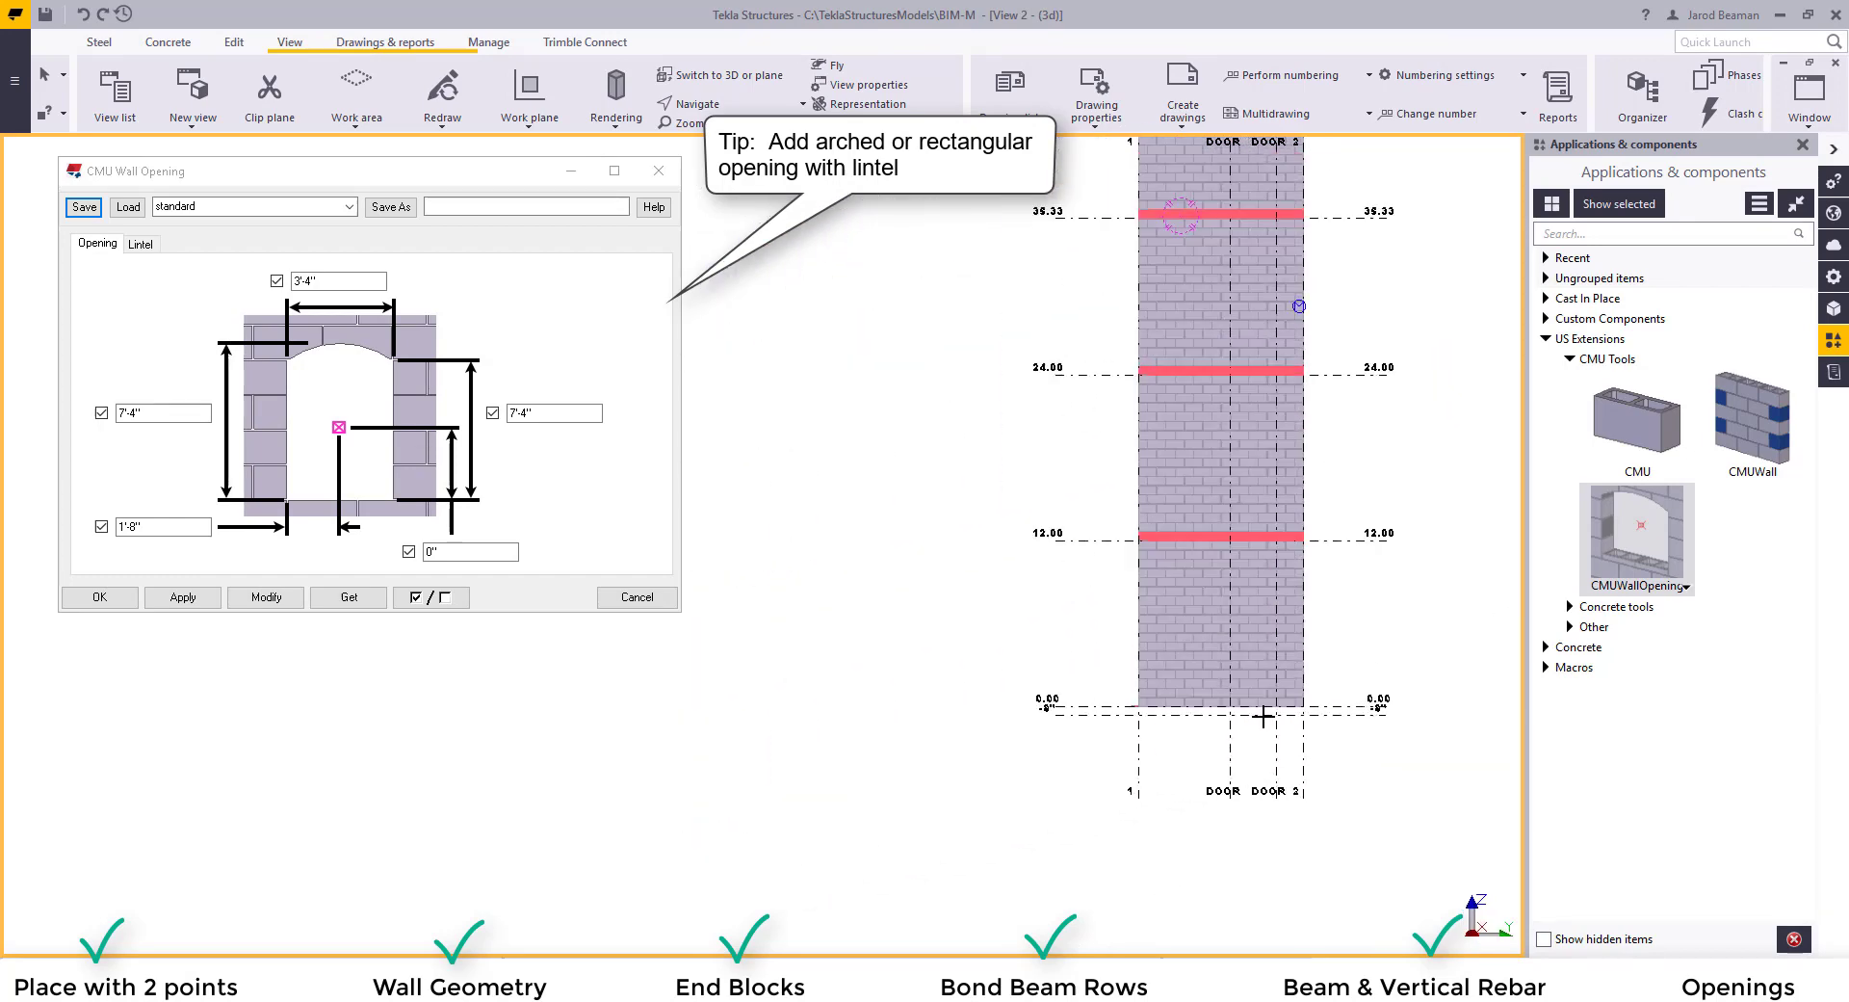
click(1213, 578)
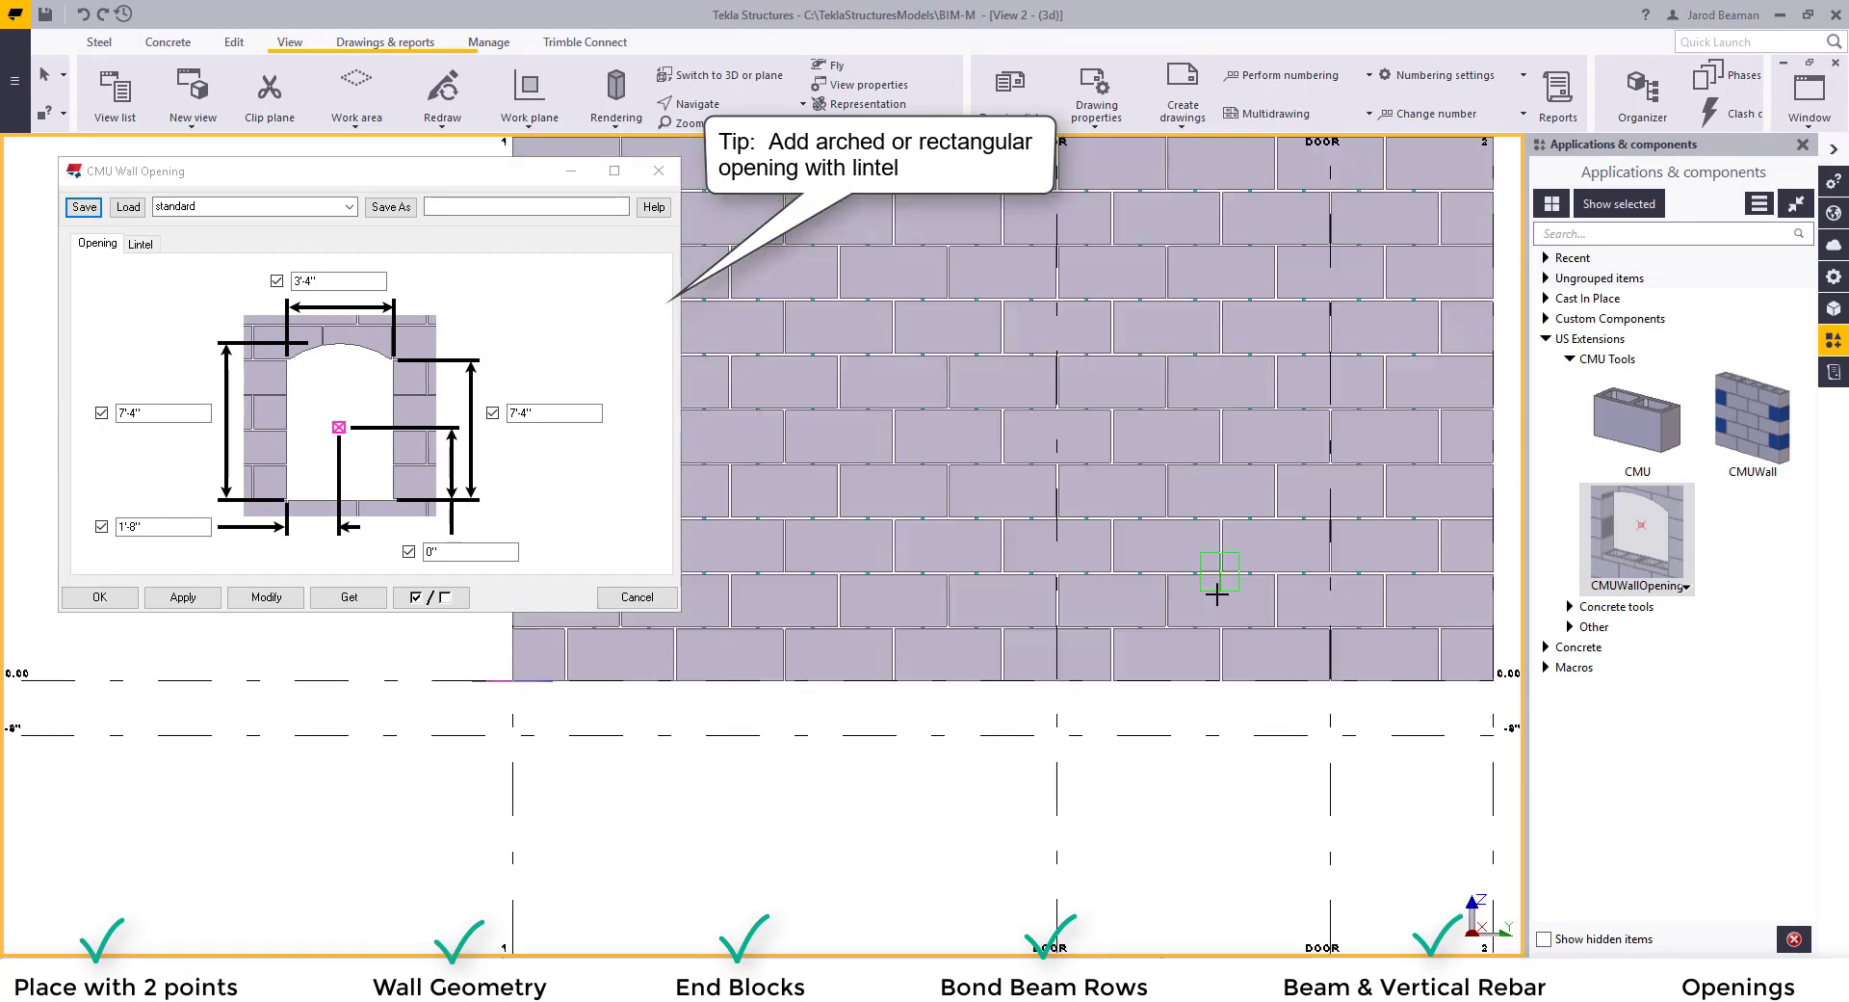
scroll(1192, 626, up, 4)
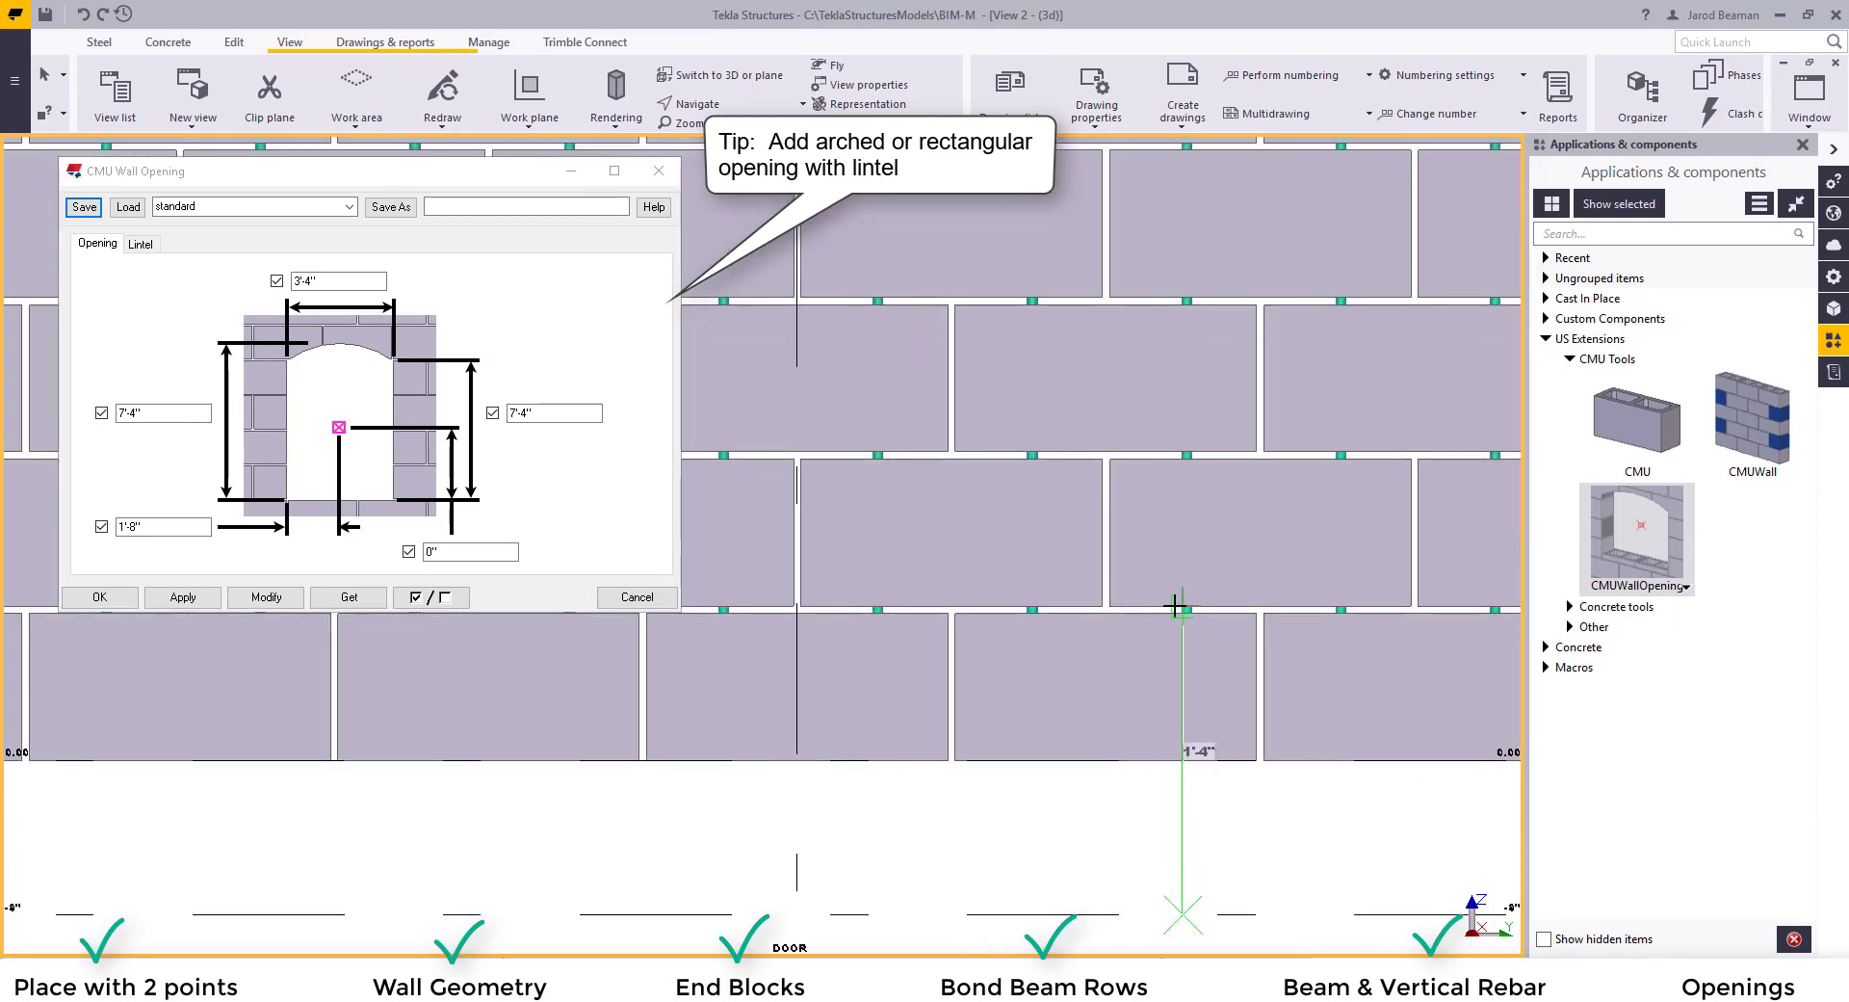
scroll(1165, 568, down, 4)
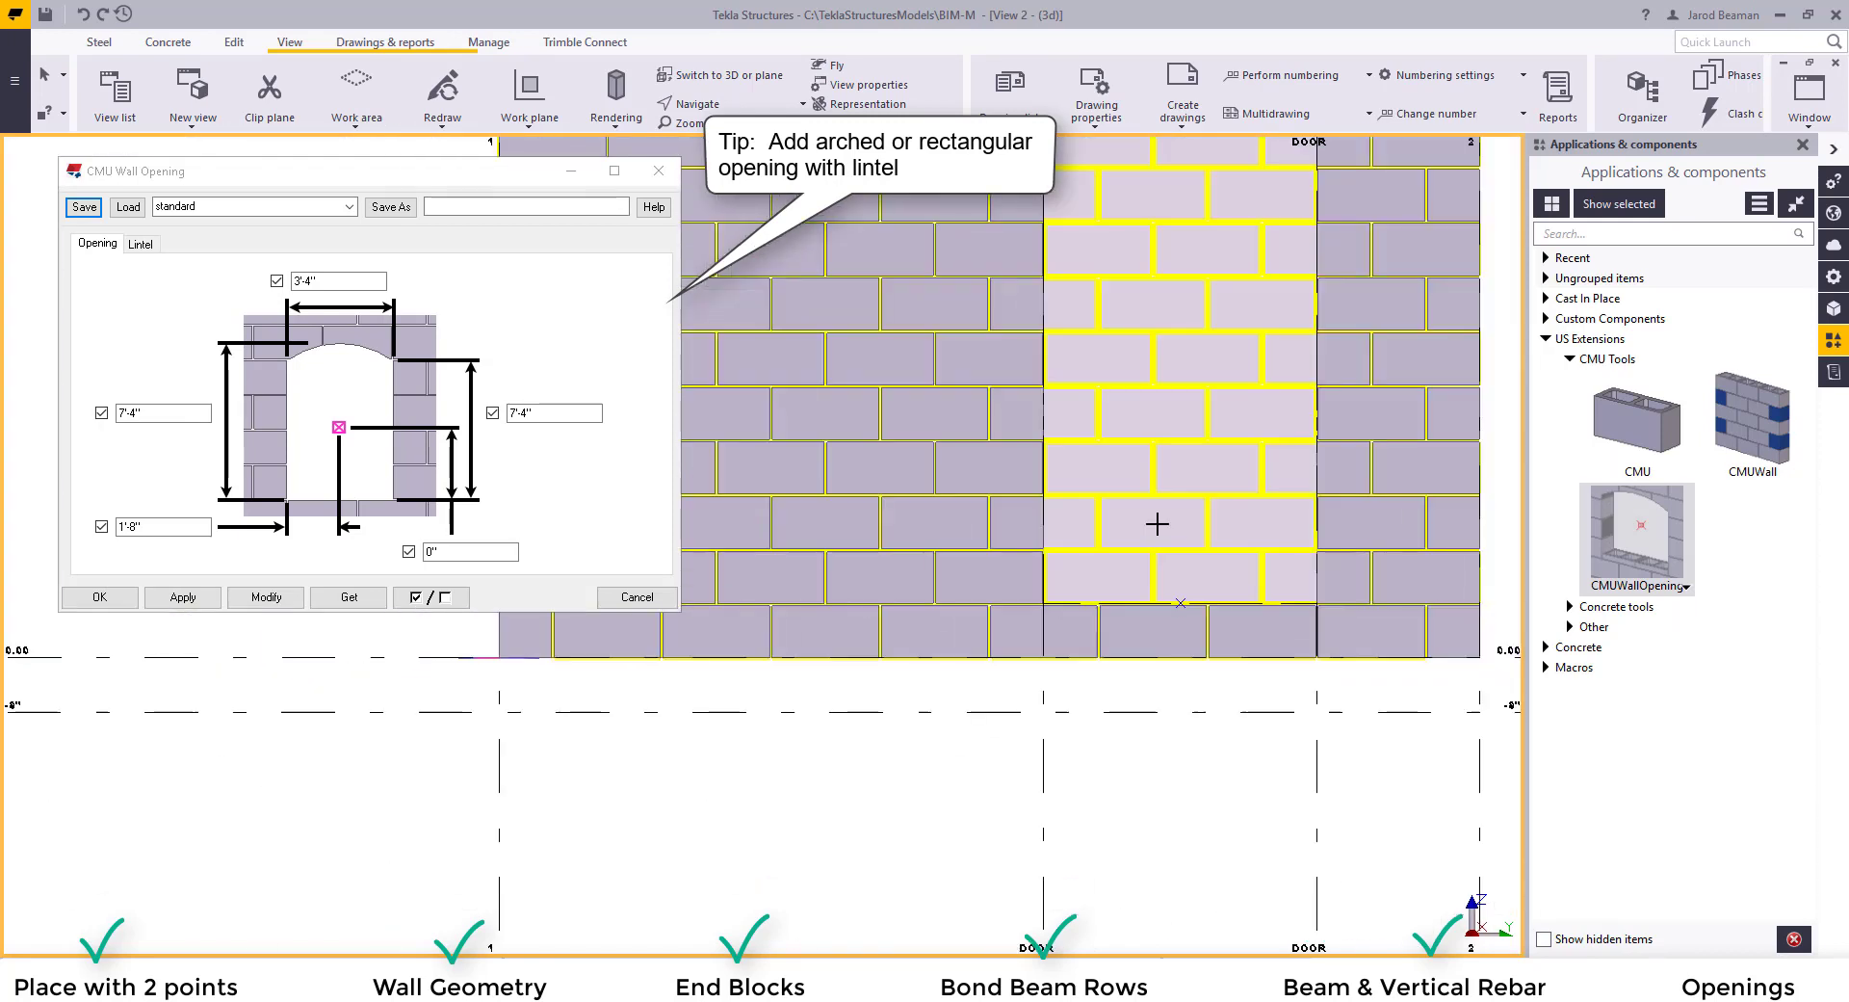
right_click(1182, 530)
click(1192, 529)
scroll(1282, 622, down, 2)
right_click(1274, 624)
click(1296, 631)
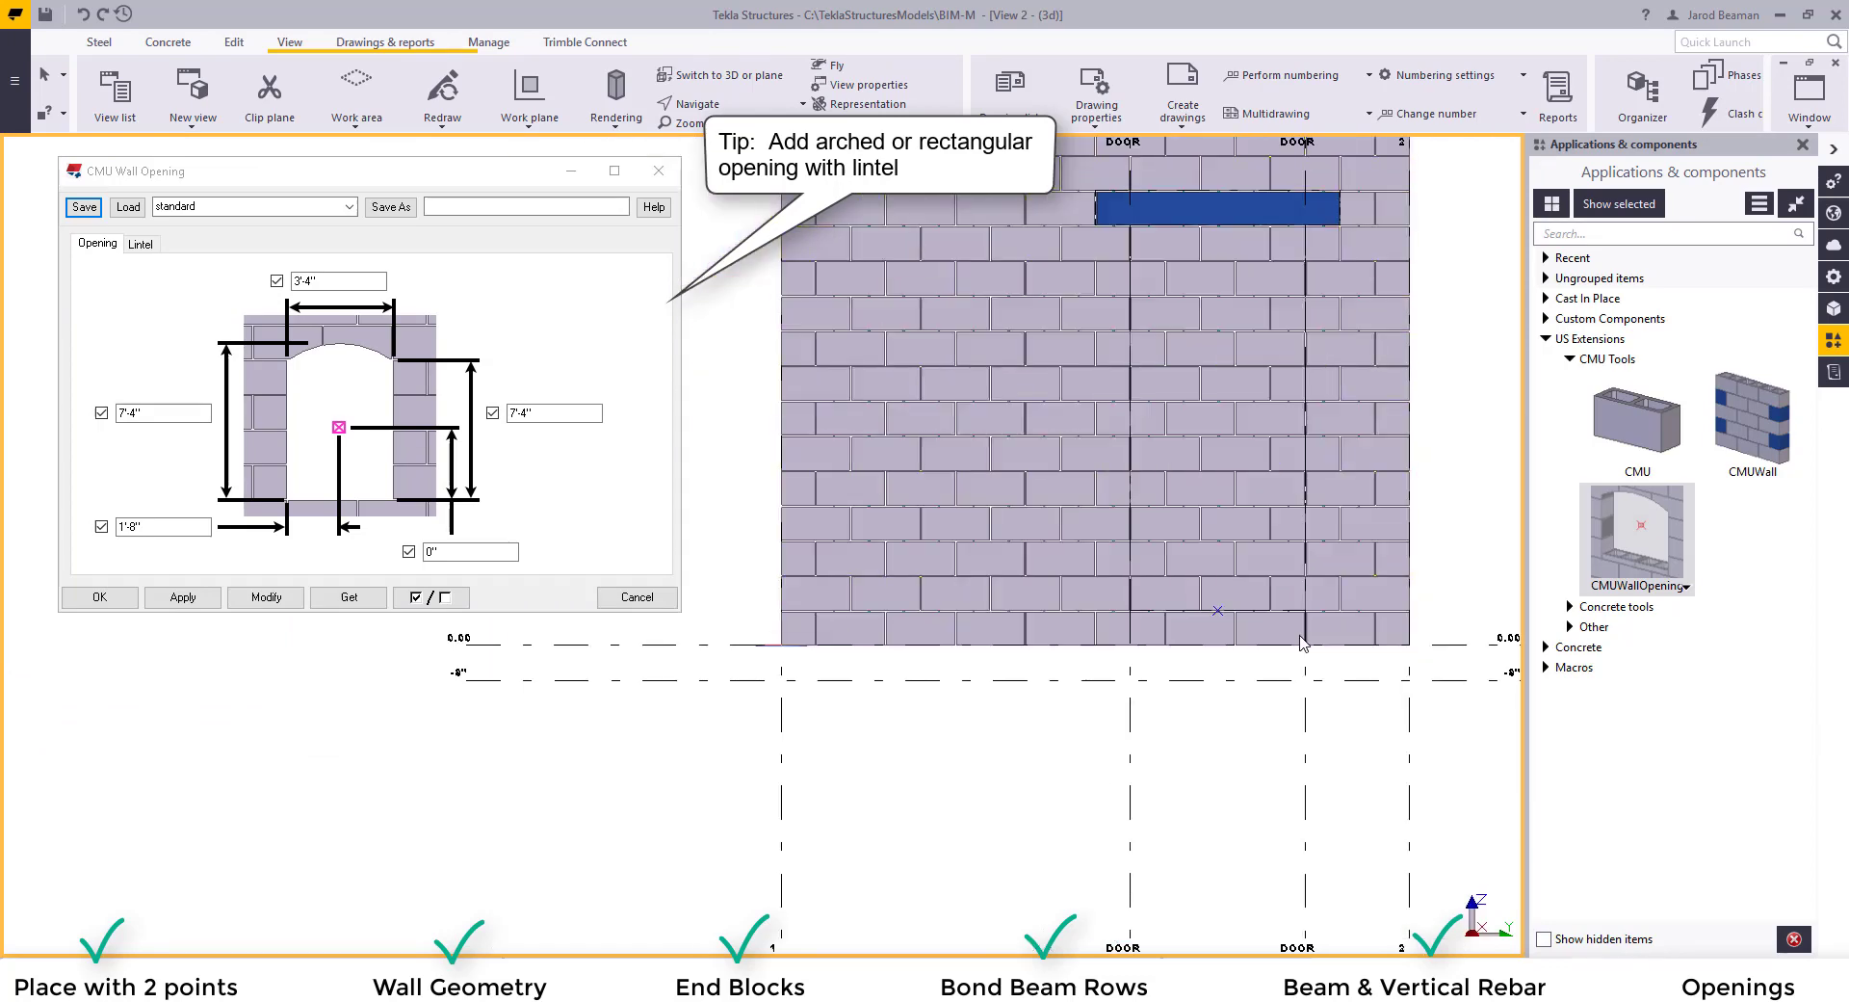
- Examine the new opening and its lintel in 3D, and open the opening's lintel settings
ctrl+middle_drag(1262, 650, 1168, 742)
scroll(1210, 594, up, 5)
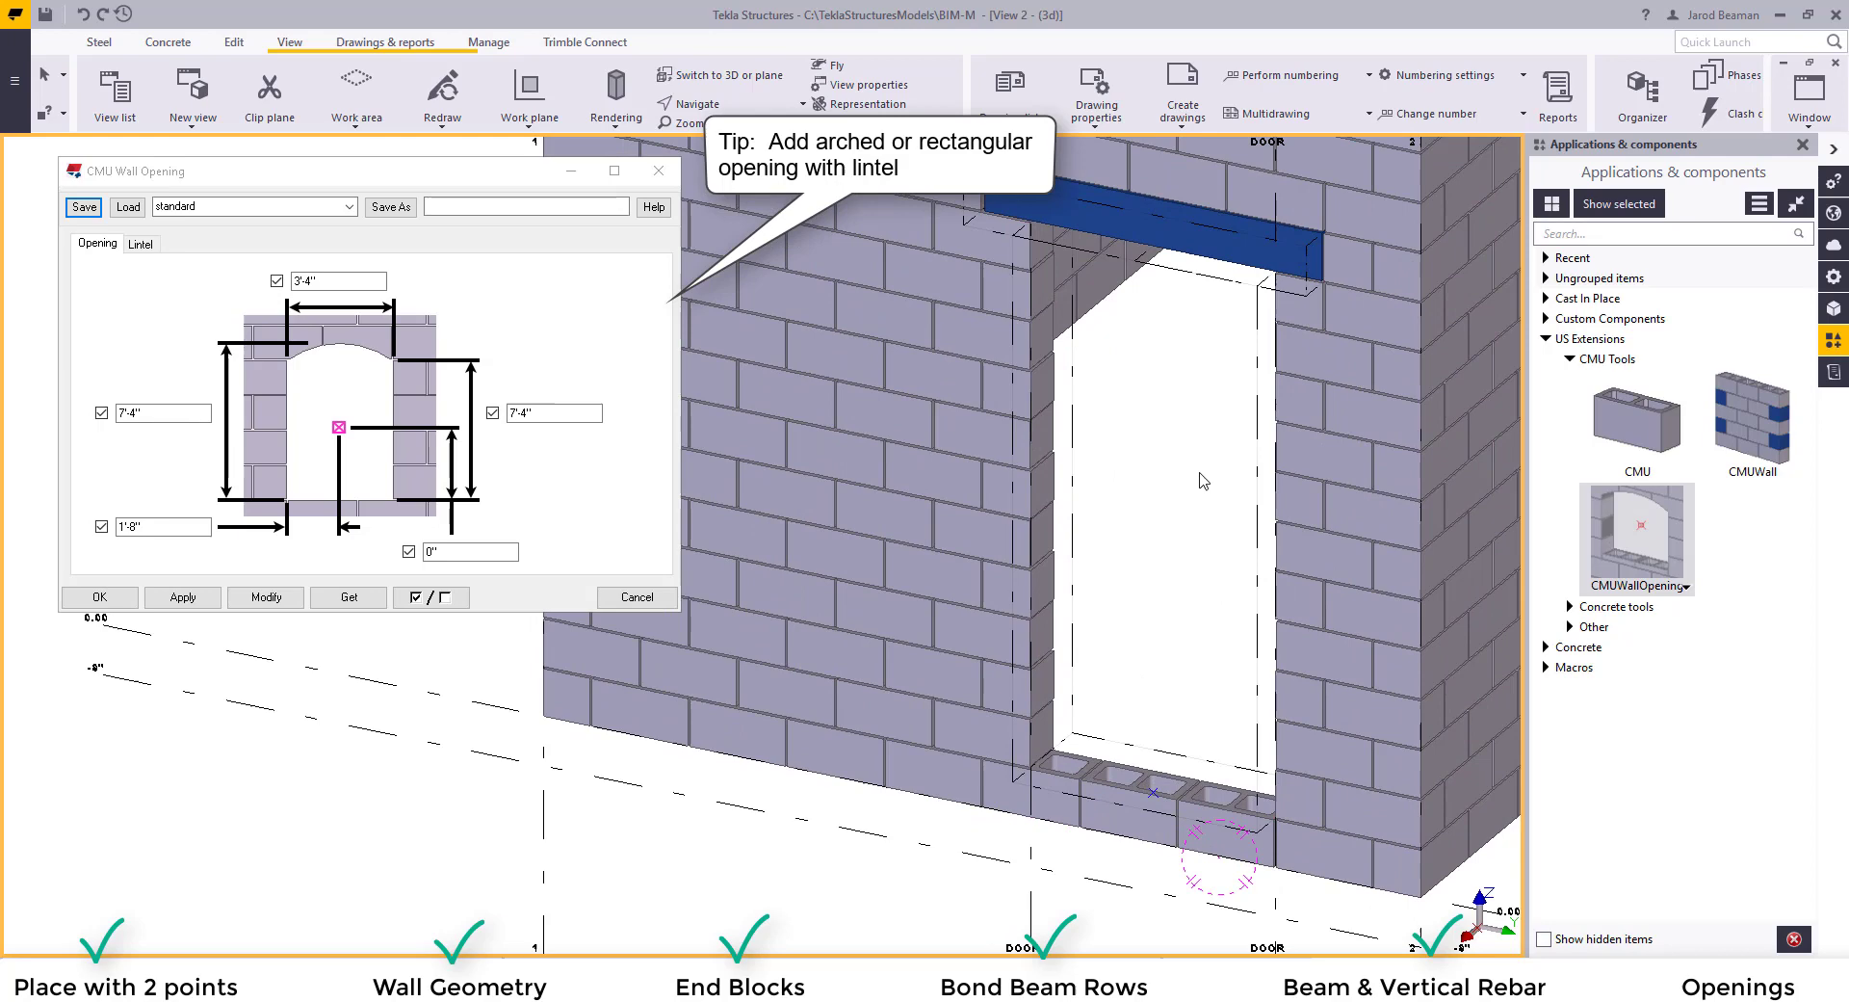
middle_drag(1204, 459, 1173, 549)
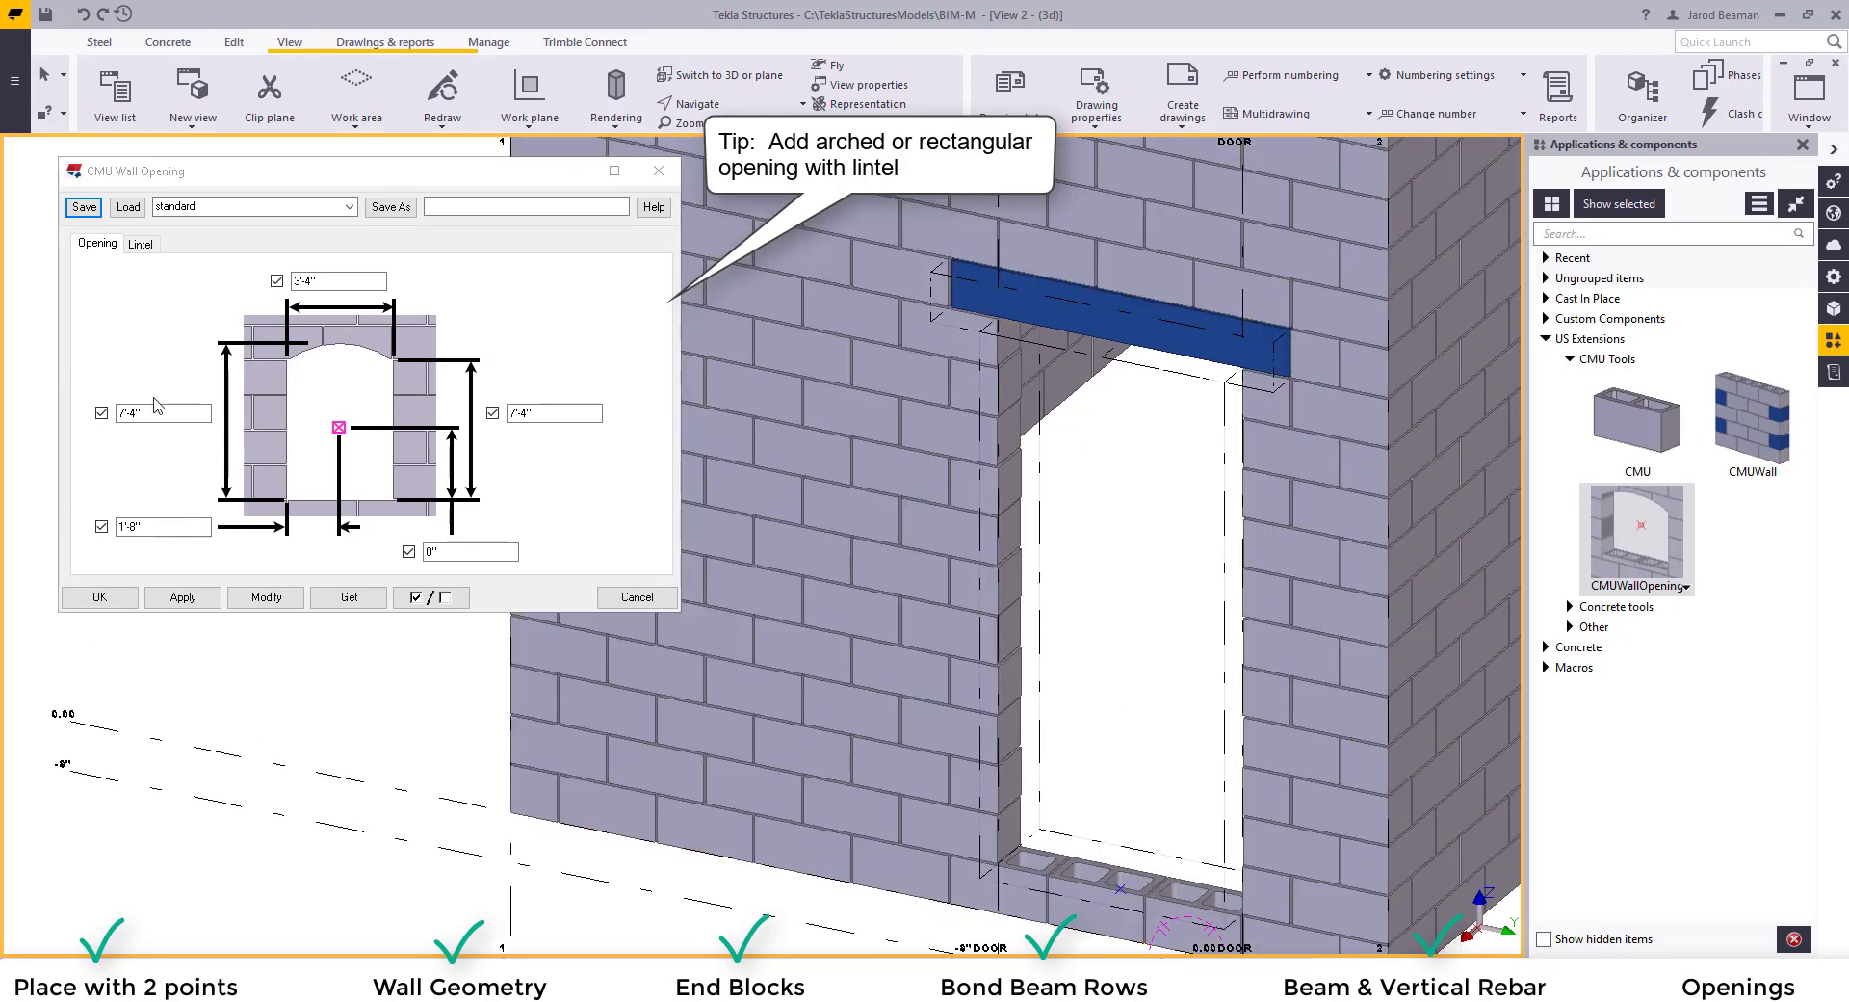
click(141, 244)
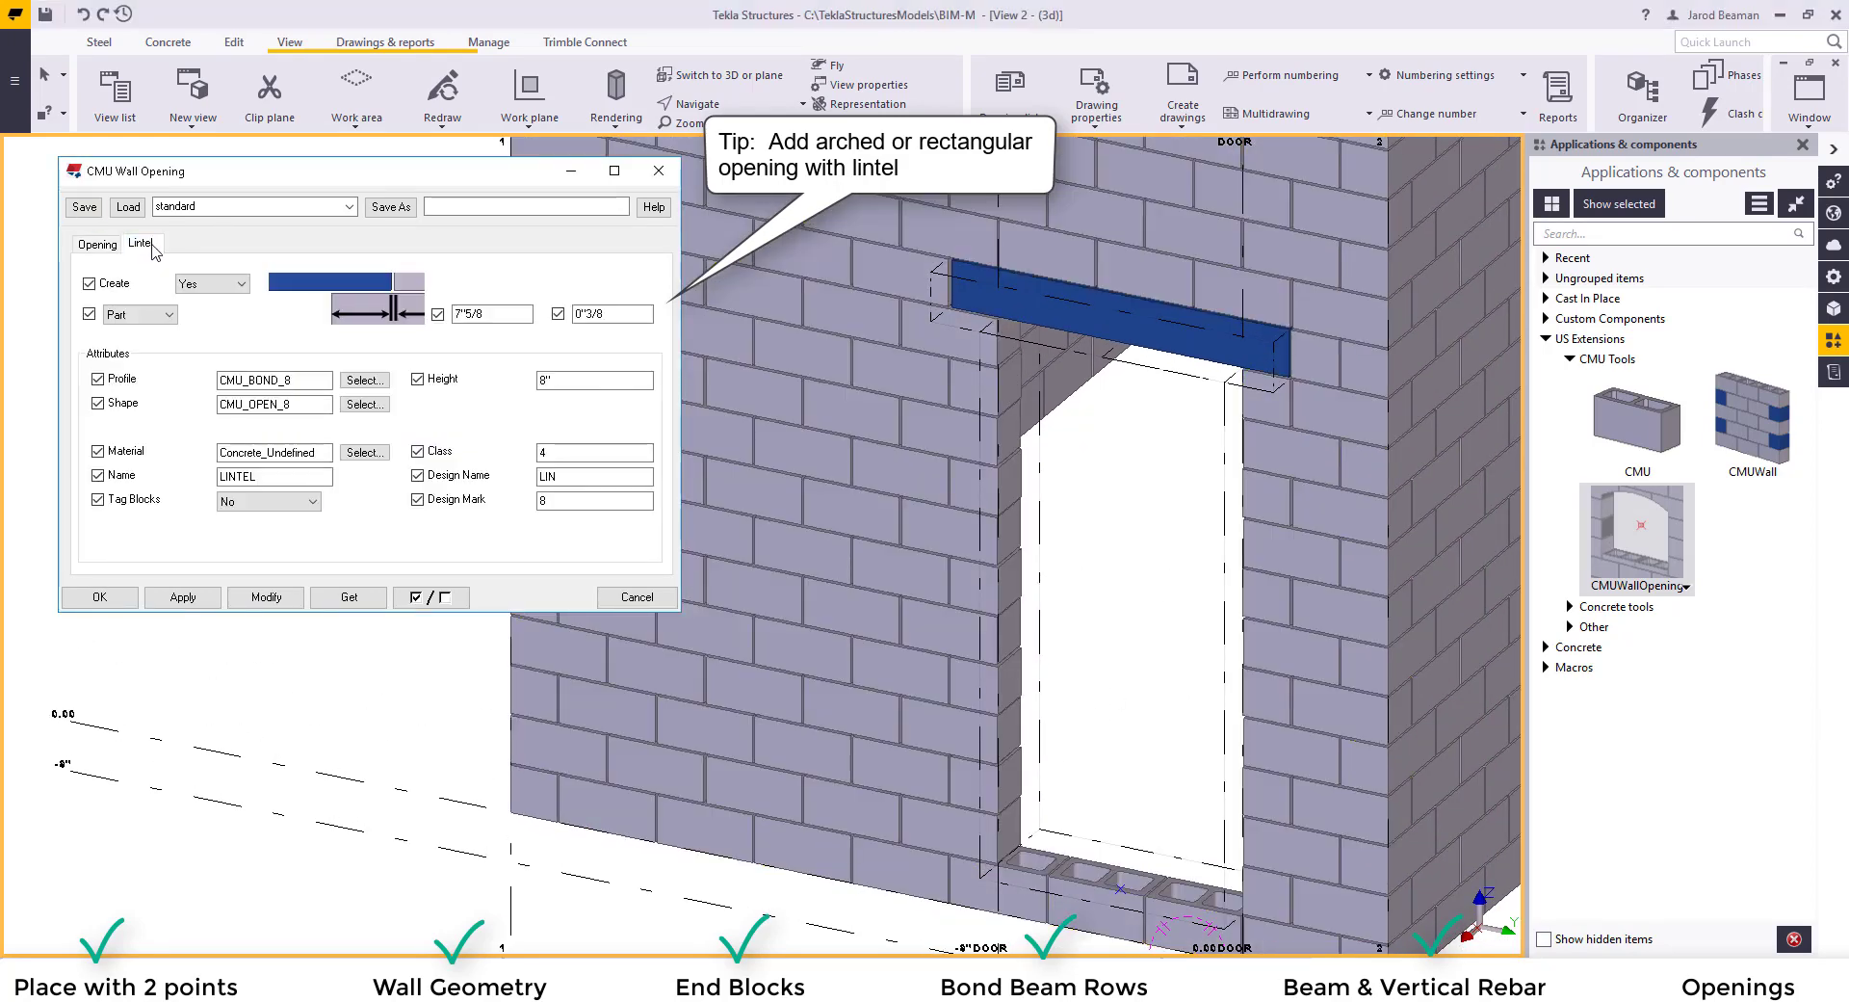